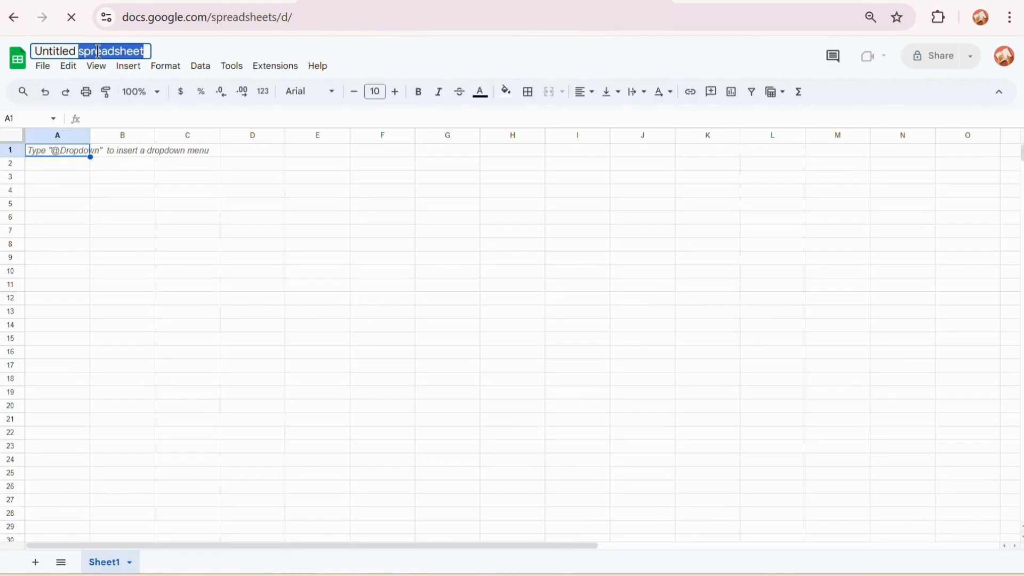
Rename the untitled spreadsheet as To Do.
key(ctrl+a)
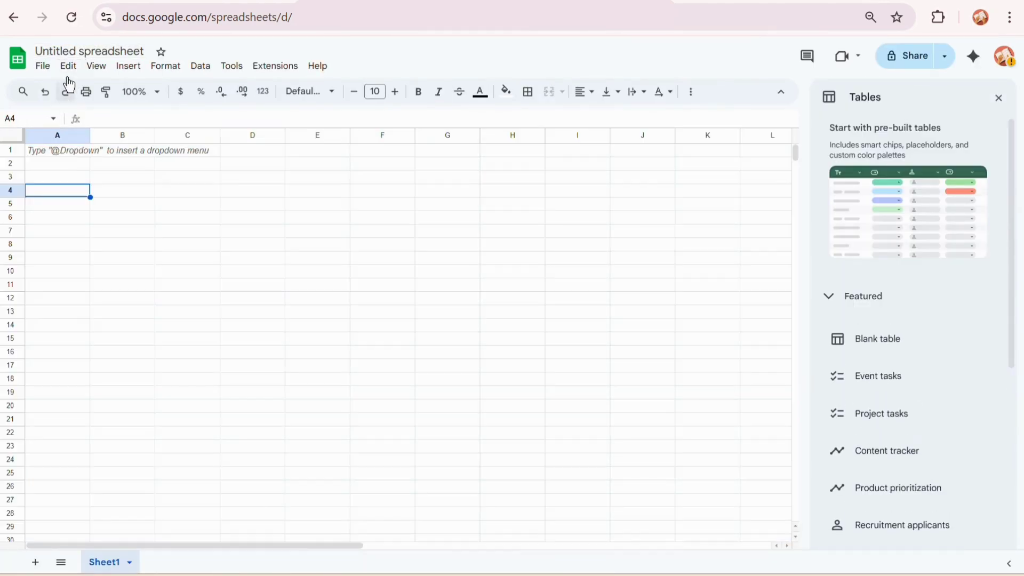
click(89, 52)
text(To Do)
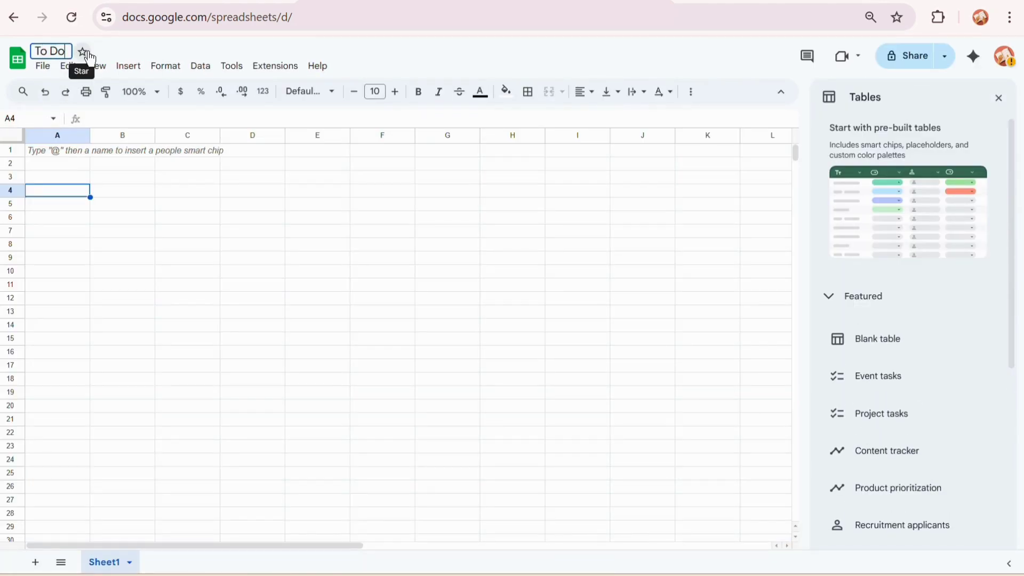
click(97, 180)
click(63, 149)
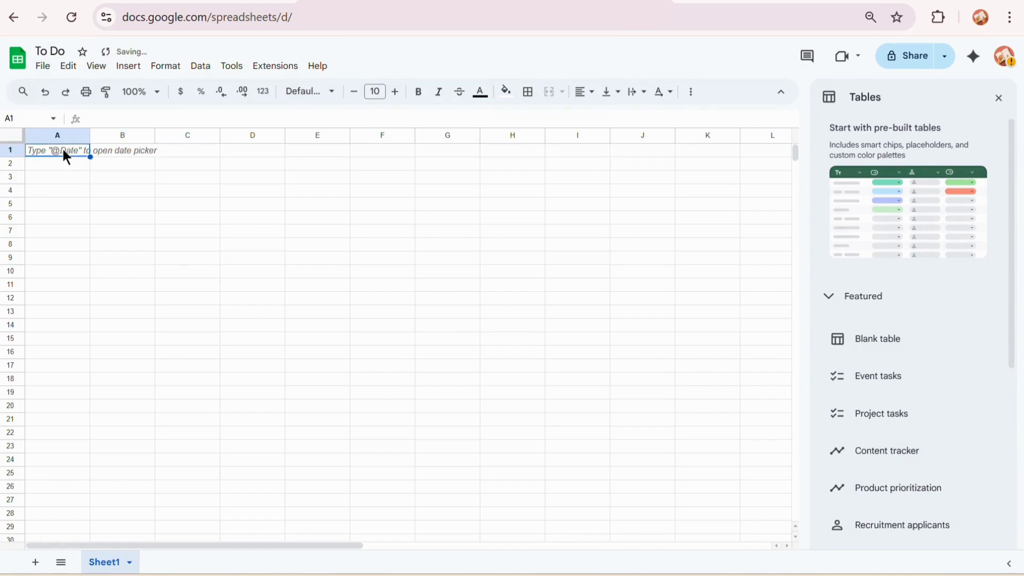
Rename the Sheet1 tab as Tracker.
double_click(110, 563)
text(Tracker)
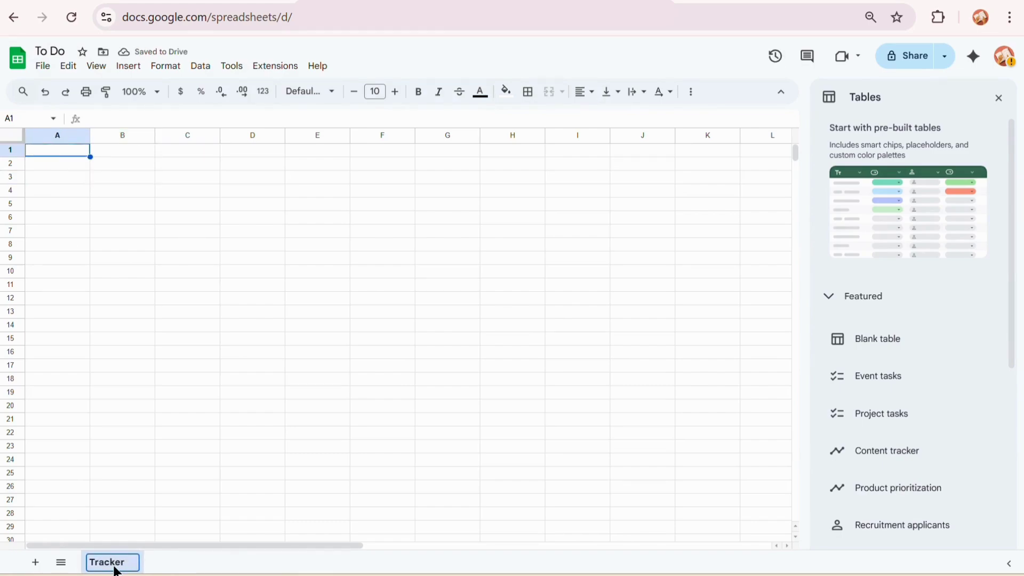
click(162, 500)
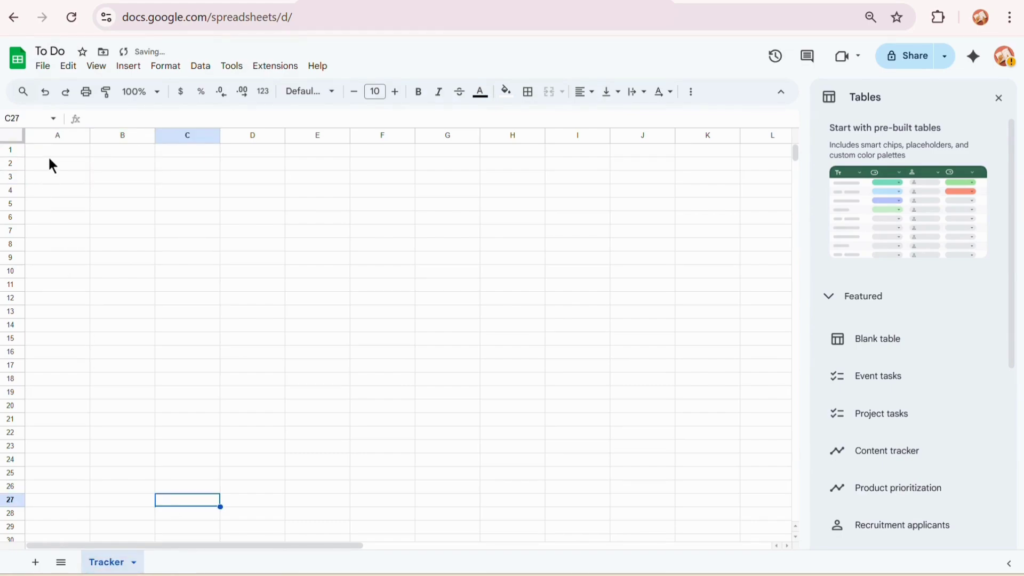
Narrow columns A through G together to a small, equal calendar-cell width.
click(56, 135)
shift+click(437, 133)
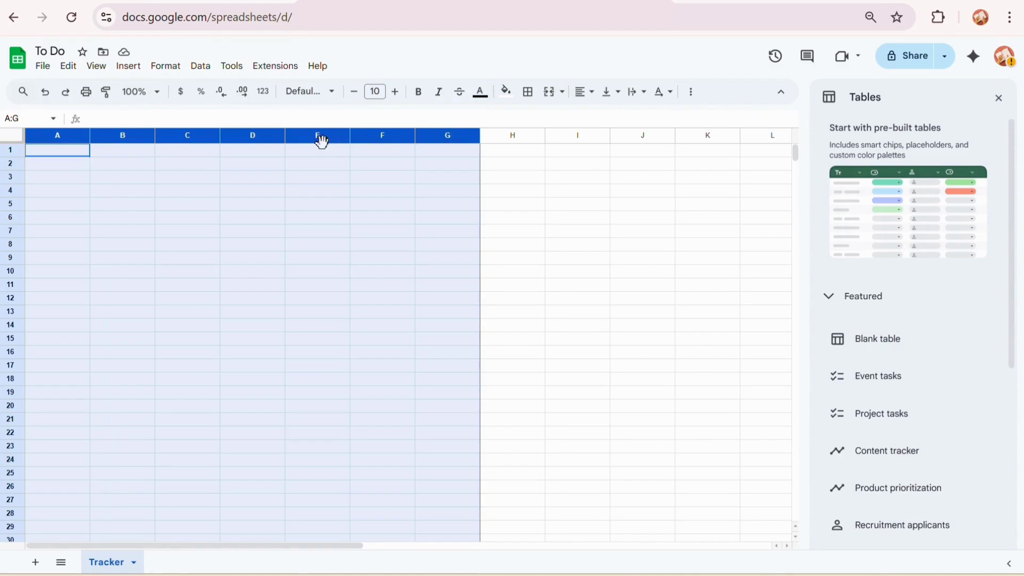
drag(286, 135, 242, 140)
Enter the weekday initials S, M, T, W, T, F, S across cells A10 to G10.
click(40, 270)
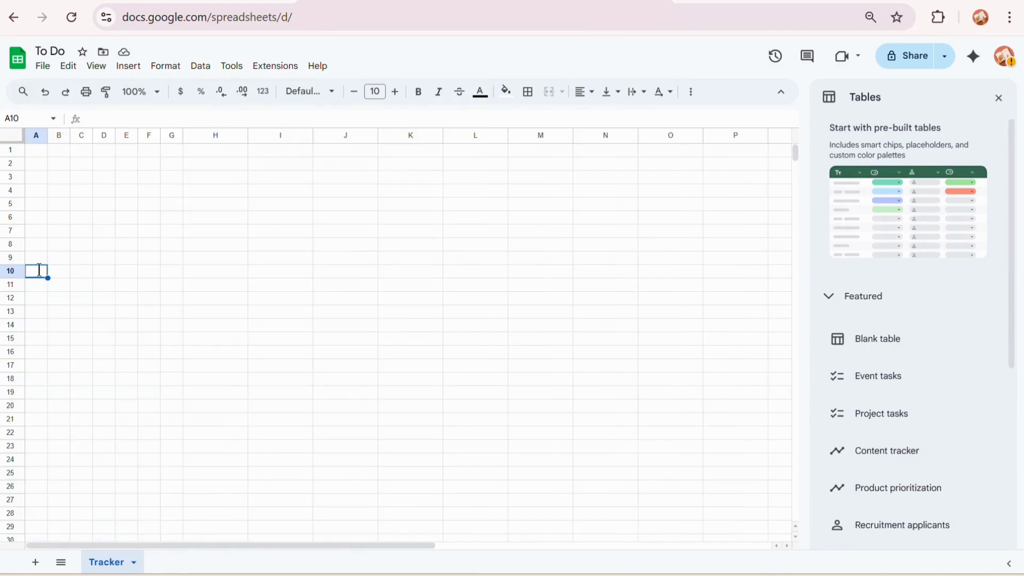
text(S)
key(Tab)
text(M)
key(Tab)
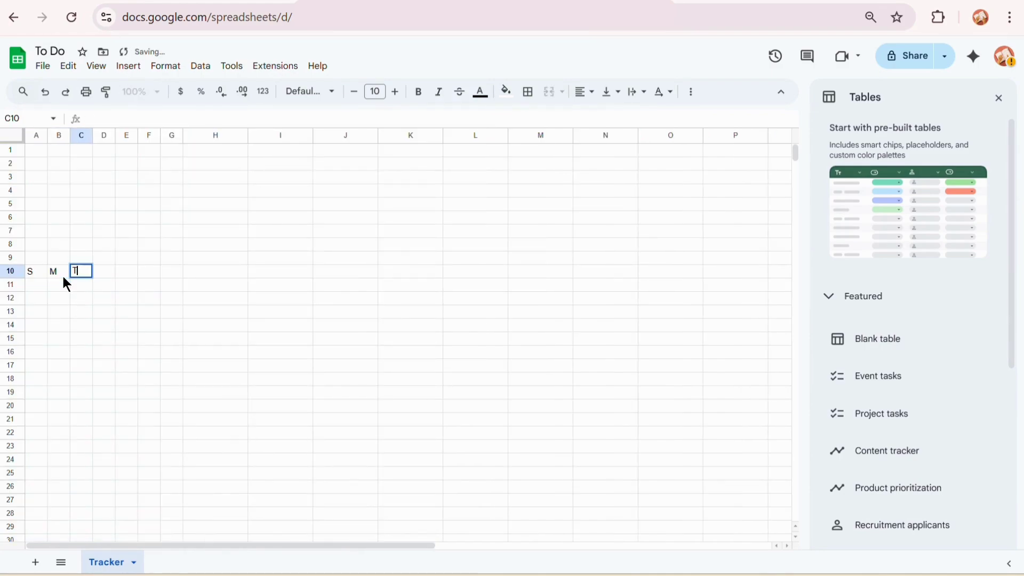
text(T)
key(Tab)
text(W)
key(Tab)
text(T)
key(Tab)
text(F)
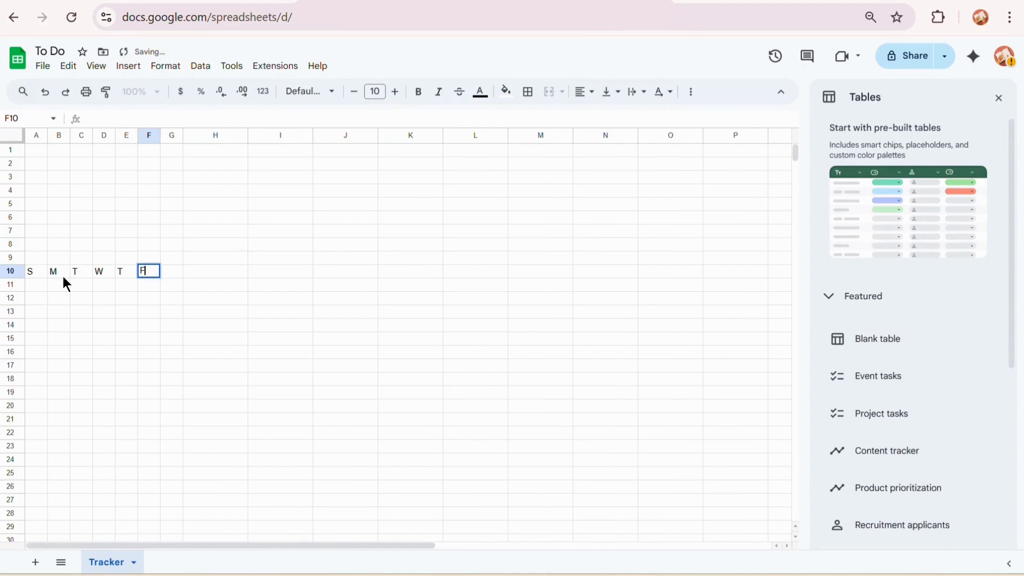
key(Tab)
text(S)
key(Tab)
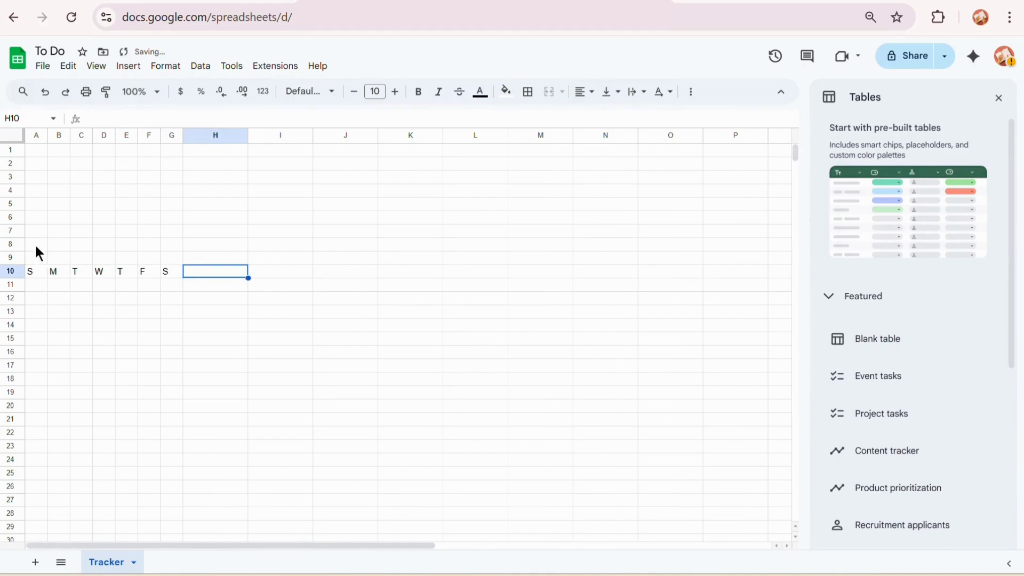
Merge cells A7:D7 above the weekday row and dismiss the pre-built tables suggestions.
drag(36, 231, 105, 235)
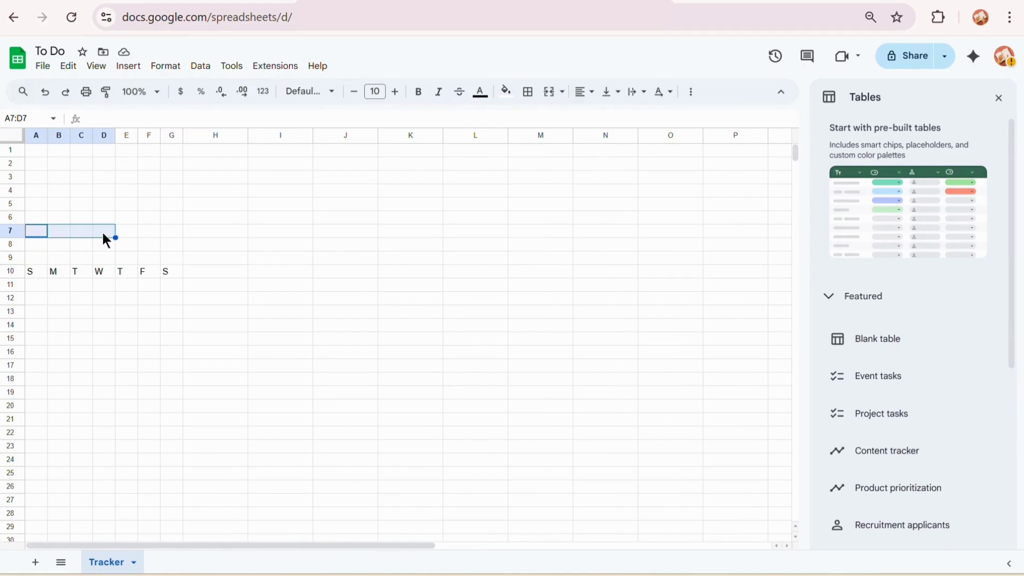
click(549, 92)
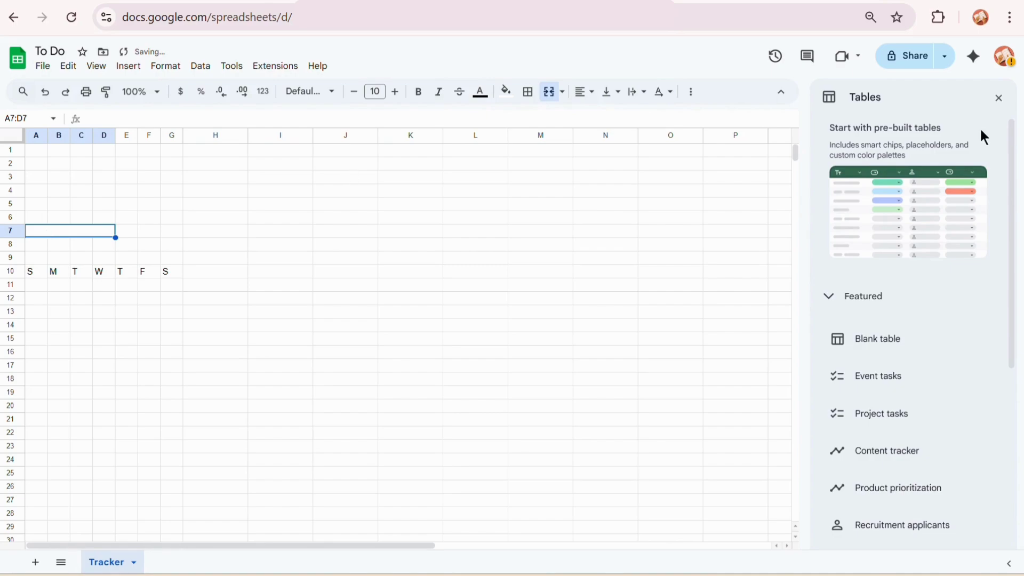
click(999, 98)
Add a dropdown data validation rule to the merged cell A7:D7 listing the months January through December.
click(200, 66)
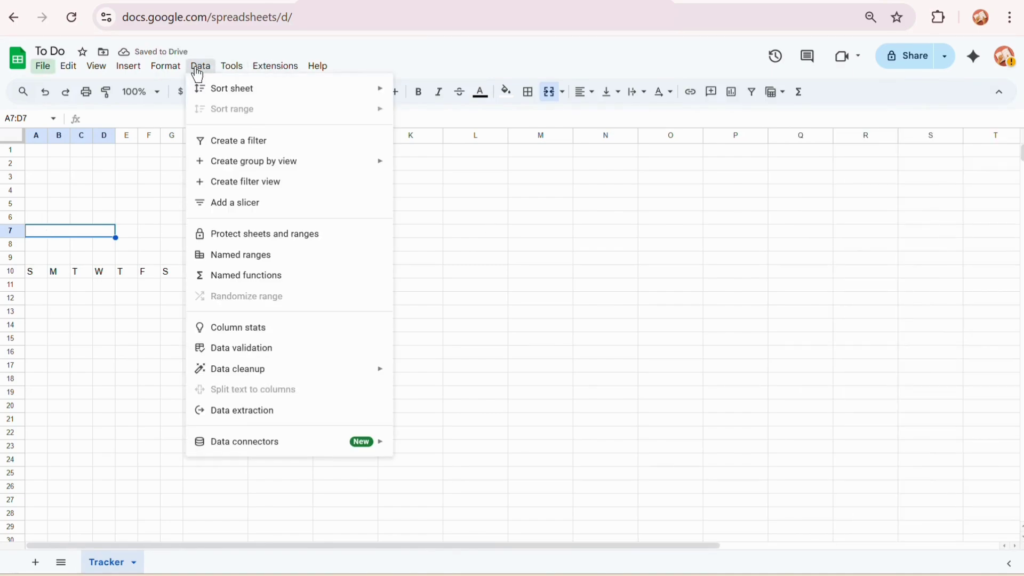
click(249, 347)
click(948, 151)
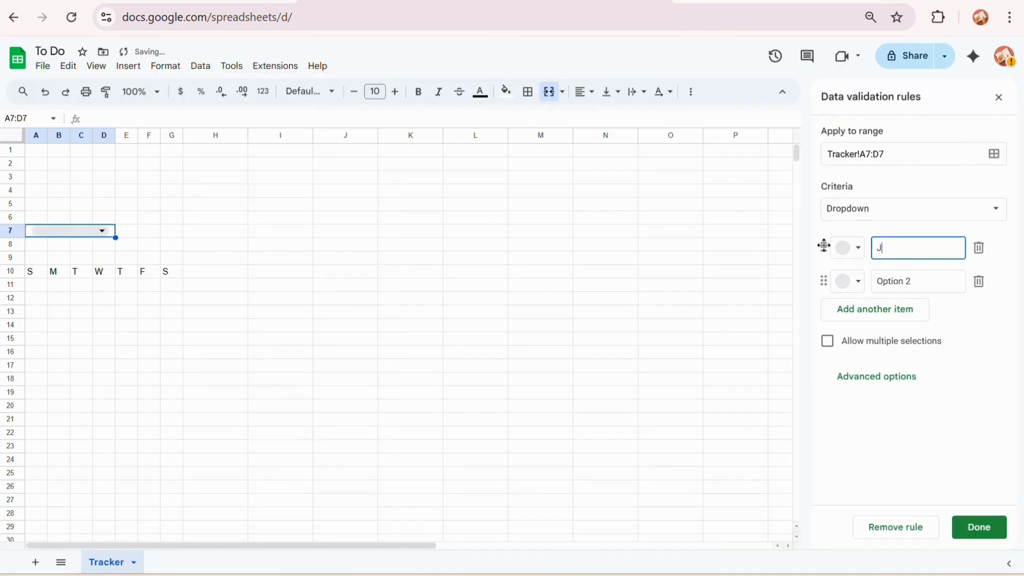
click(894, 278)
text(February)
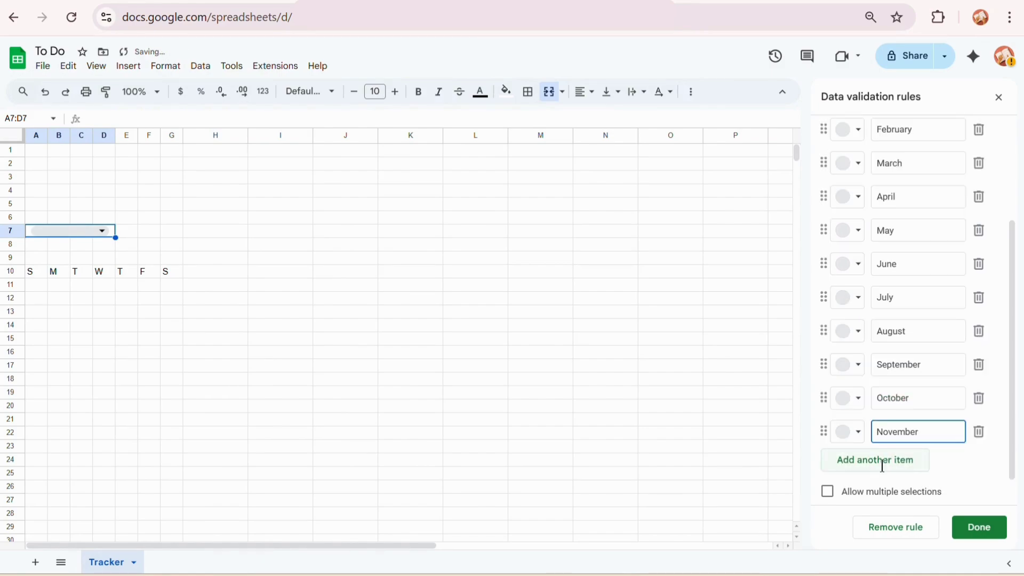
click(882, 461)
text(Dec)
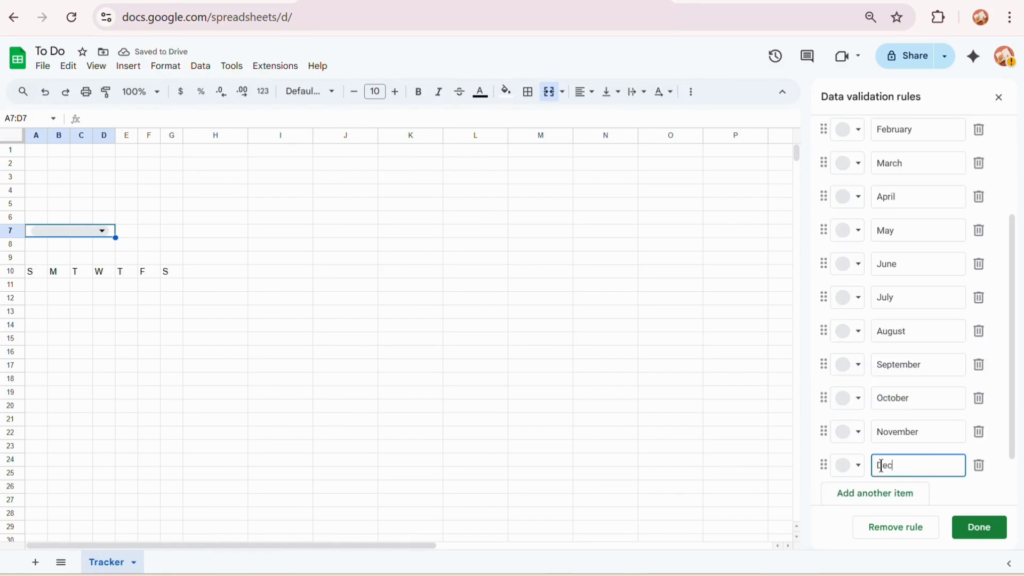
text(ember)
scroll(902, 451, down, 2)
Set the month dropdown's display style to Arrow in the rule's advanced options.
click(876, 495)
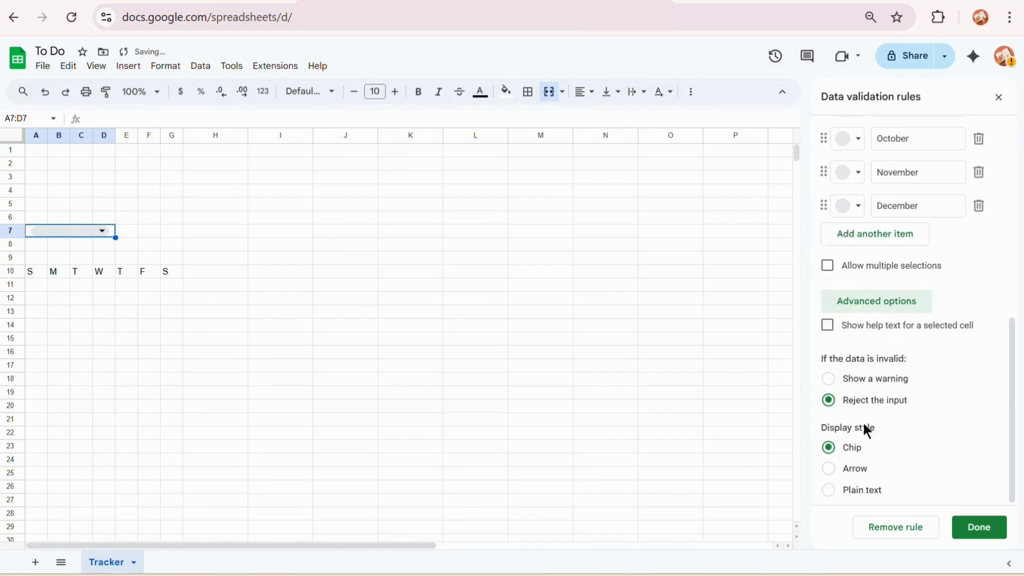
click(102, 231)
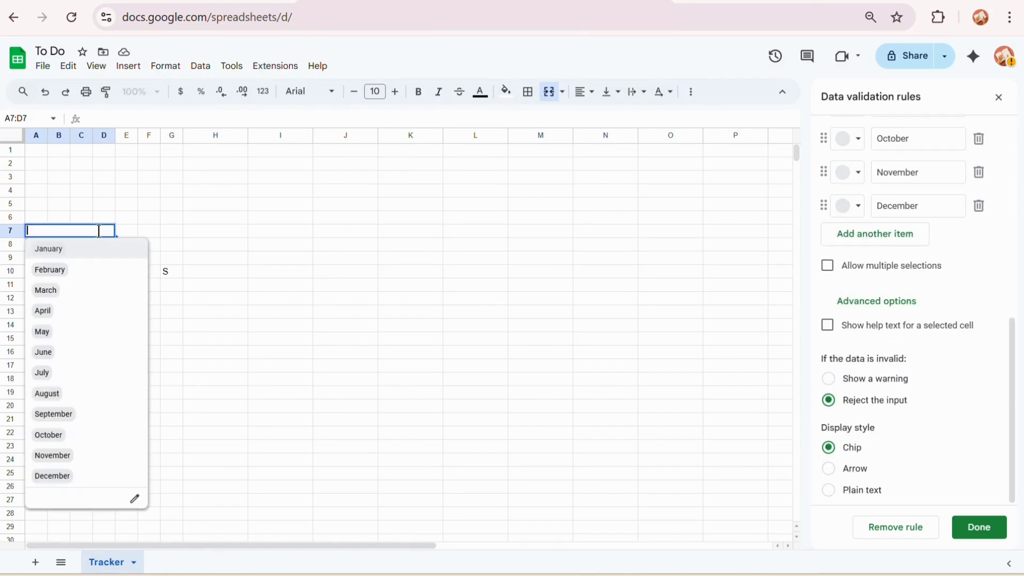
click(828, 469)
click(215, 258)
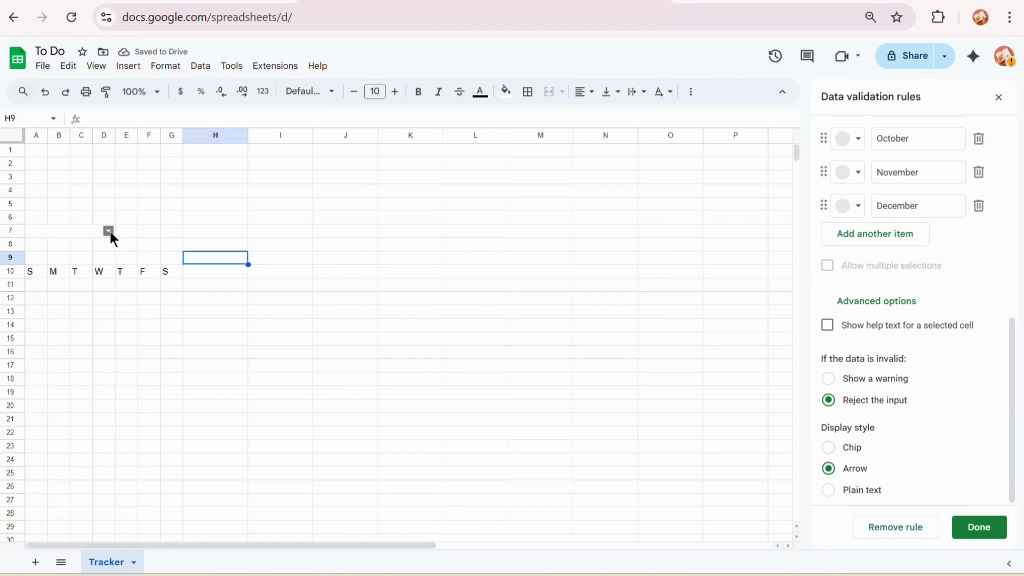
Choose January in the month dropdown and finish the data validation rule.
click(107, 235)
click(77, 249)
click(979, 528)
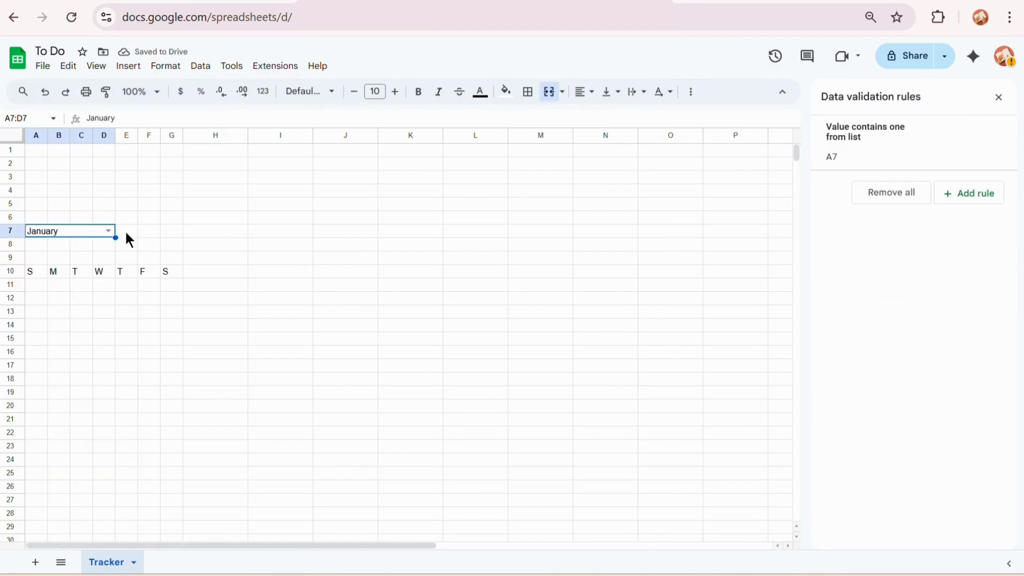
Merge cells E7:G7 beside the month and enter the year 2026.
drag(126, 231, 171, 235)
click(545, 92)
text(2026)
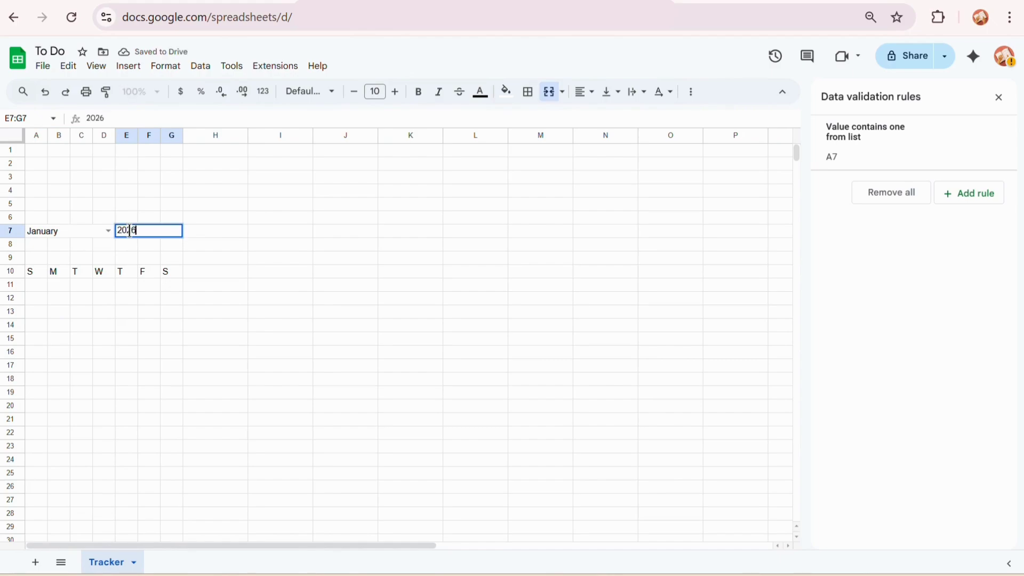
Enter the formula =DATEVALUE("1-"&A7&E7) in cell A8.
click(36, 246)
click(109, 116)
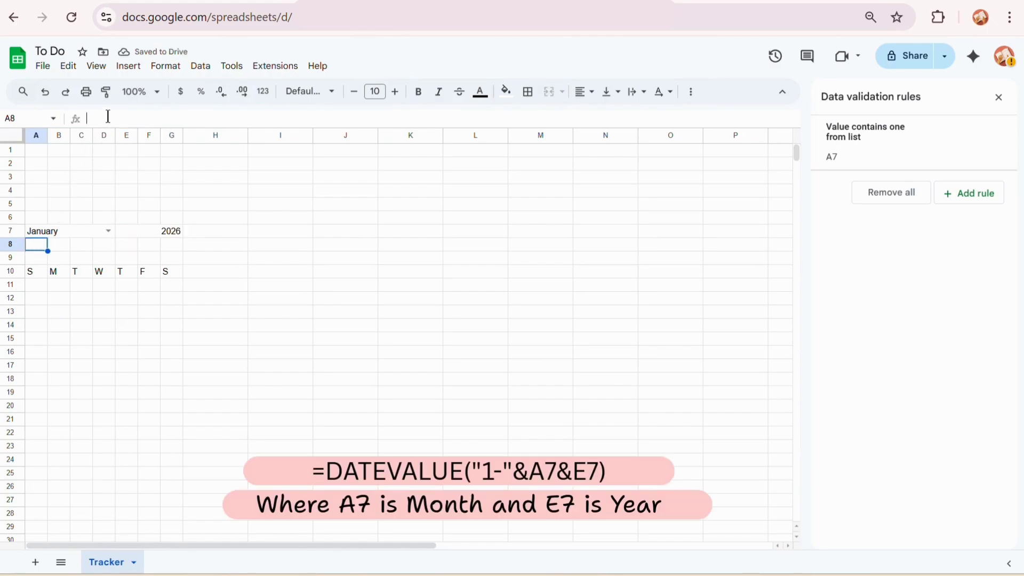
text(=DATEVALUE("1-"&A7&E7))
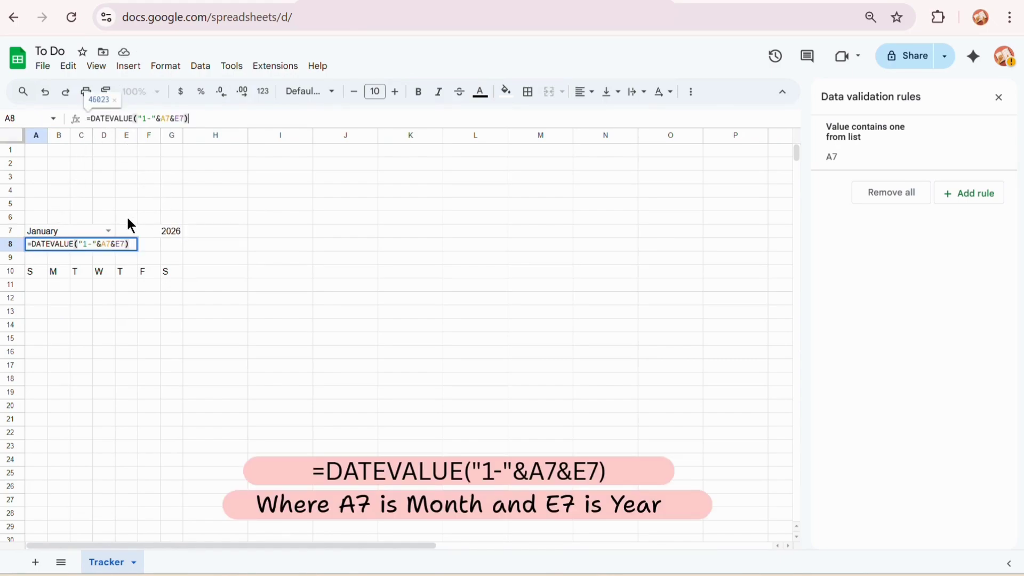
click(231, 344)
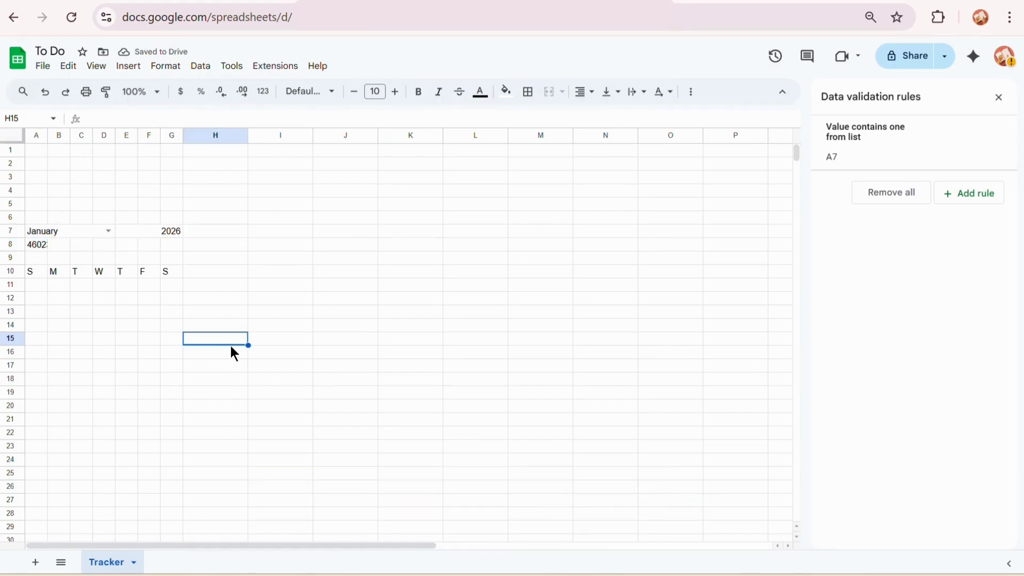
Give cell A8 the range name daate.
click(44, 248)
click(21, 118)
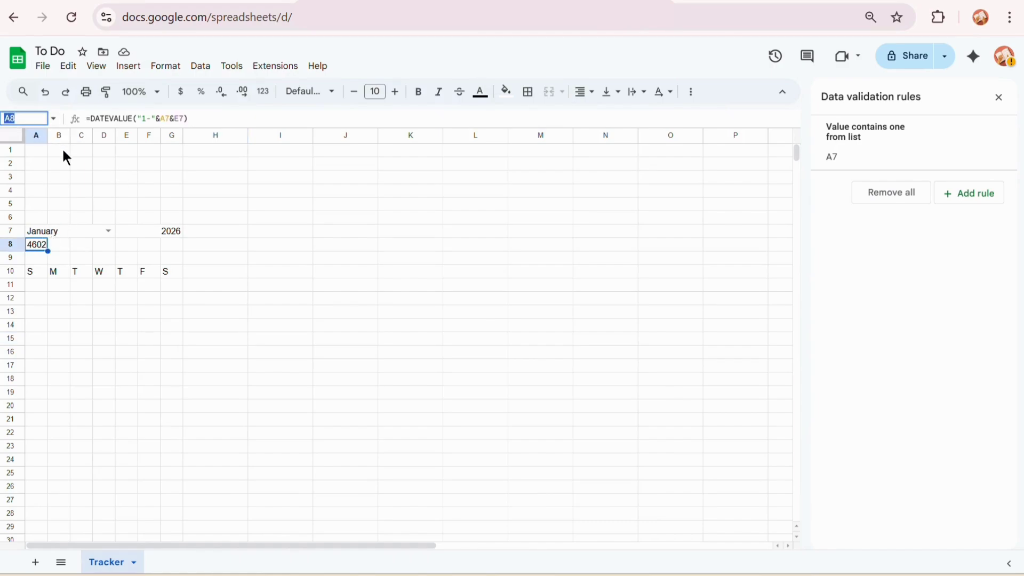
text(daate)
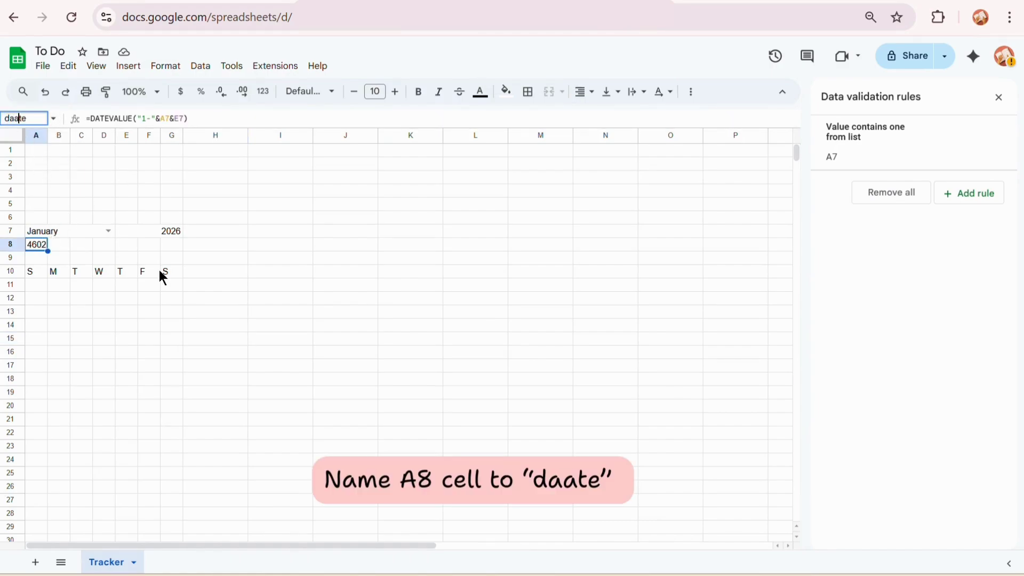
click(366, 328)
click(37, 245)
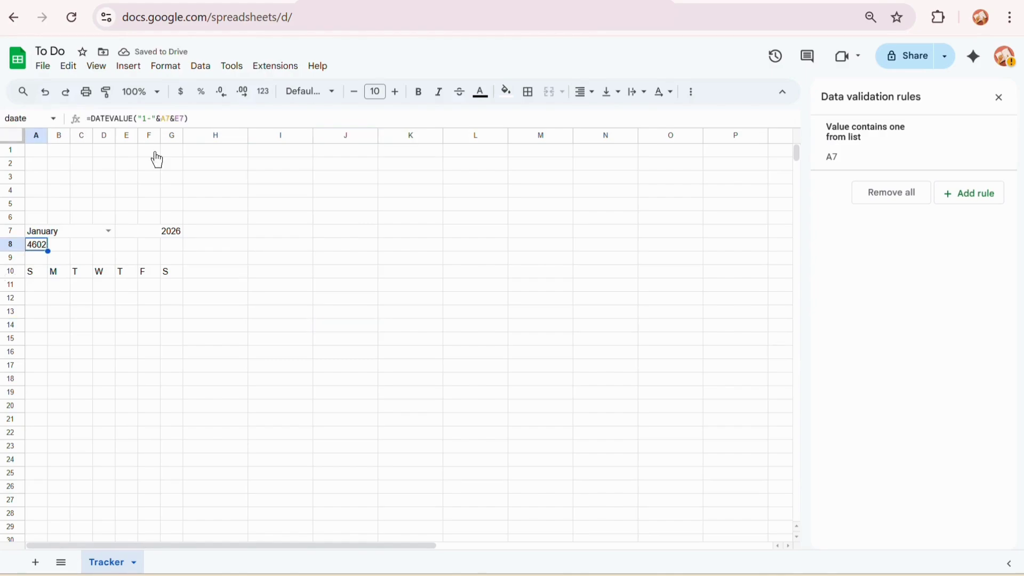
Enter the formula =SEQUENCE(6,7,daate-WEEKDAY(daate)+1,1) in cell A11 to fill the calendar grid.
click(37, 285)
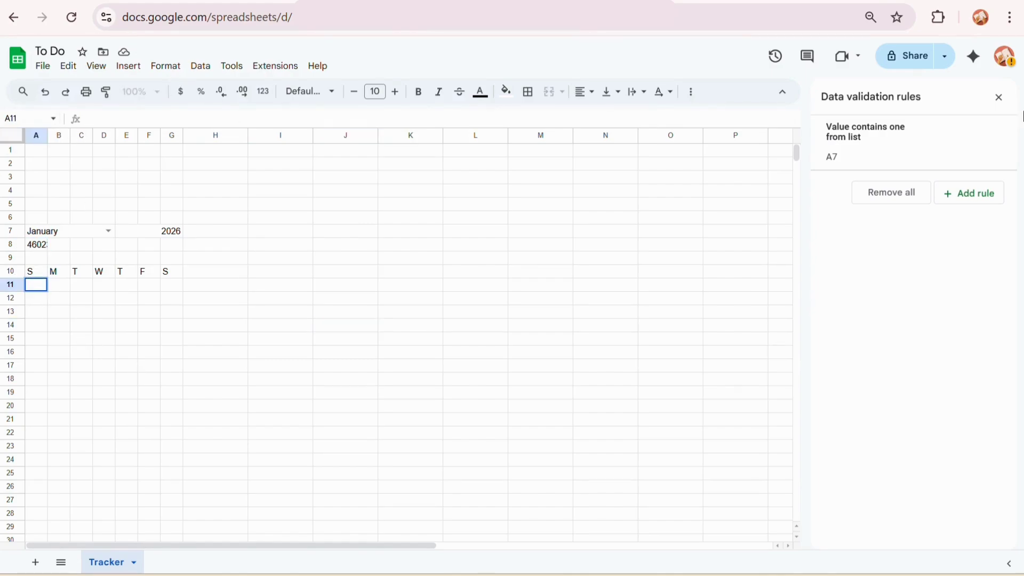
click(1006, 103)
text(=SEQUENCE(6,7,daate-WEEKDAY(daate)+1,1))
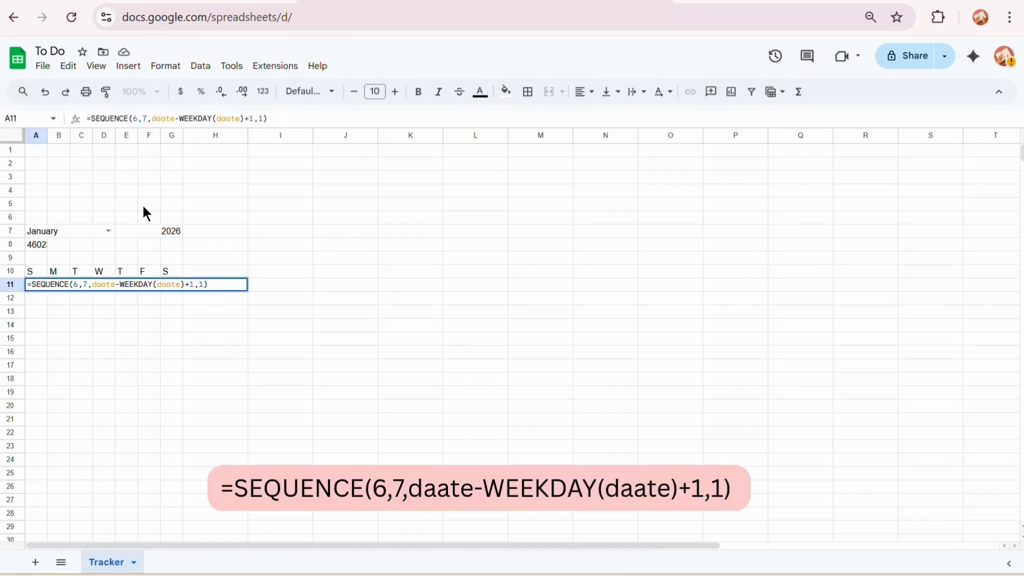
key(Return)
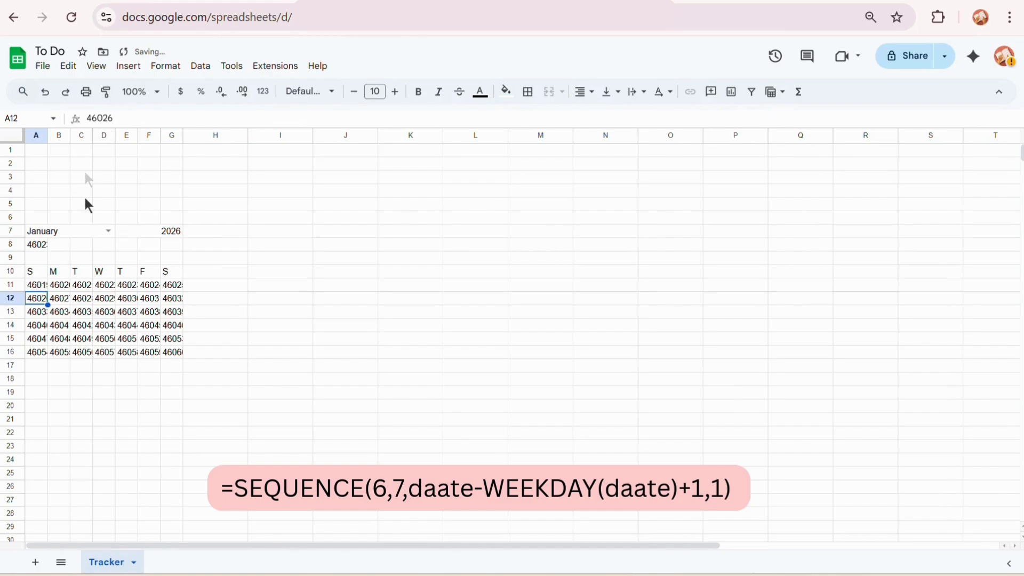
click(345, 378)
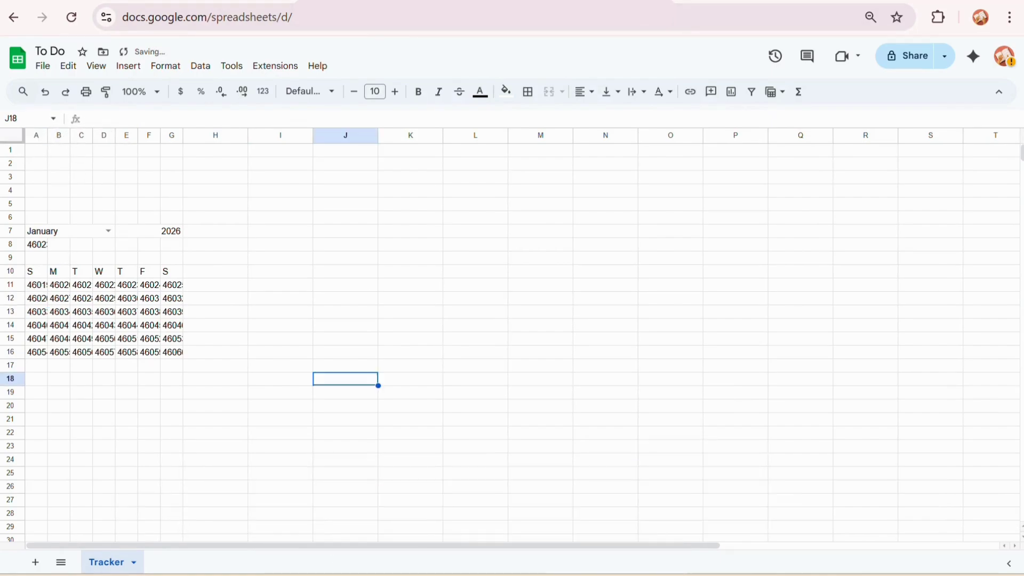
Format the calendar cells A11:G16 with the custom number format d.
drag(37, 291, 171, 357)
click(180, 66)
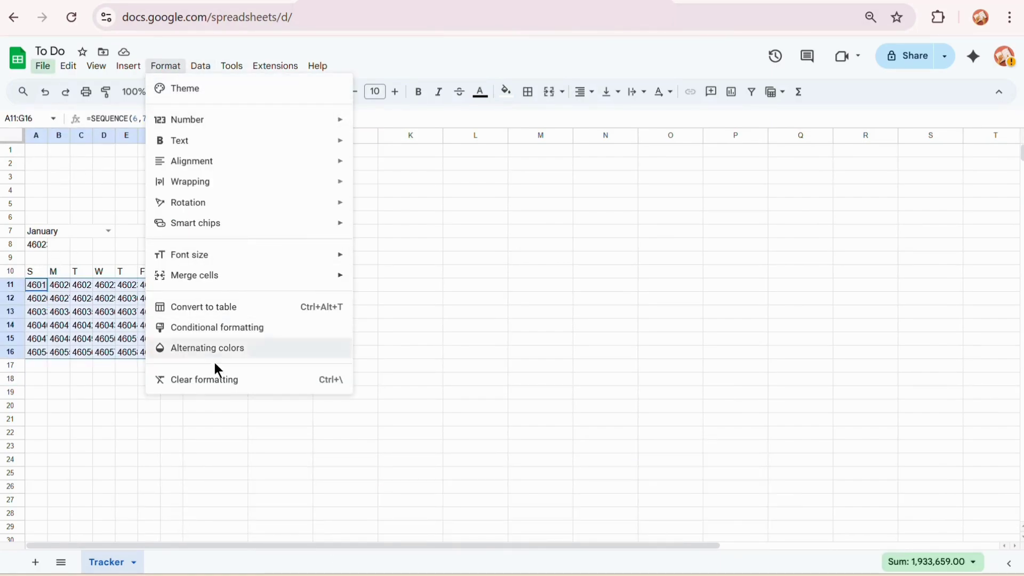
mouse_move(228, 120)
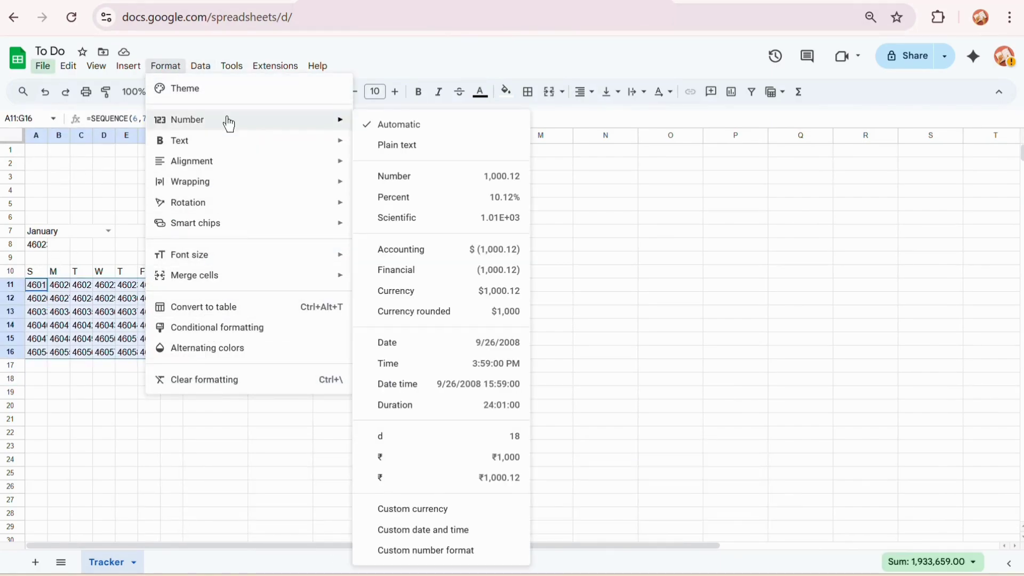
click(453, 550)
click(400, 279)
click(631, 175)
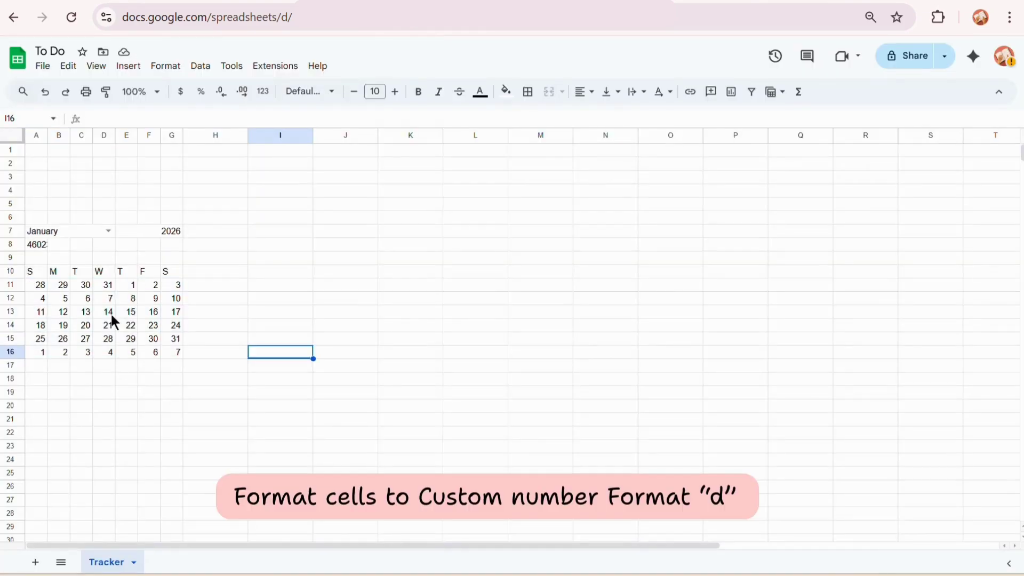
Add a conditional format rule to A11:G16 that highlights dates equal to today with the default green style.
click(164, 67)
click(197, 327)
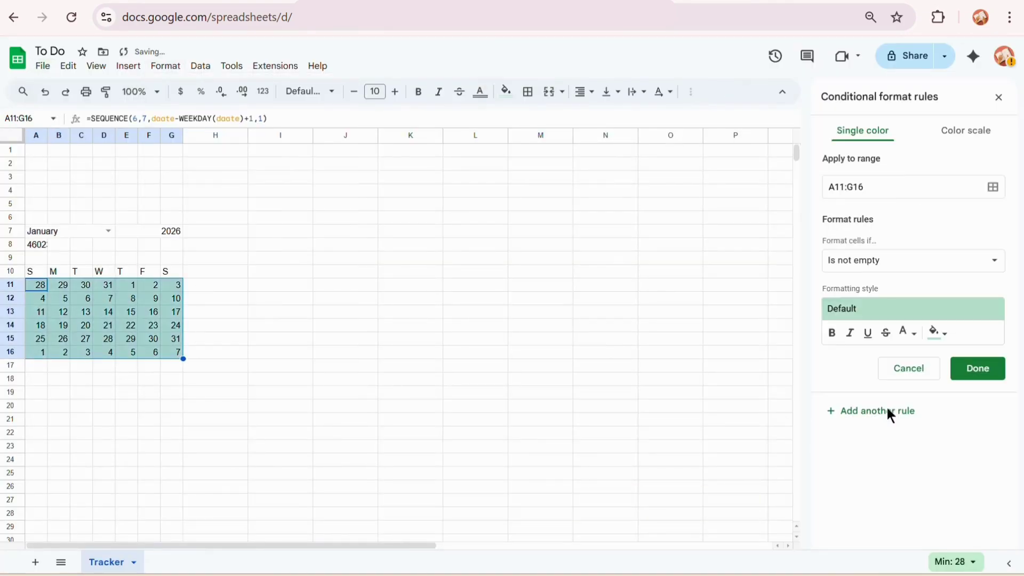
click(906, 260)
click(888, 393)
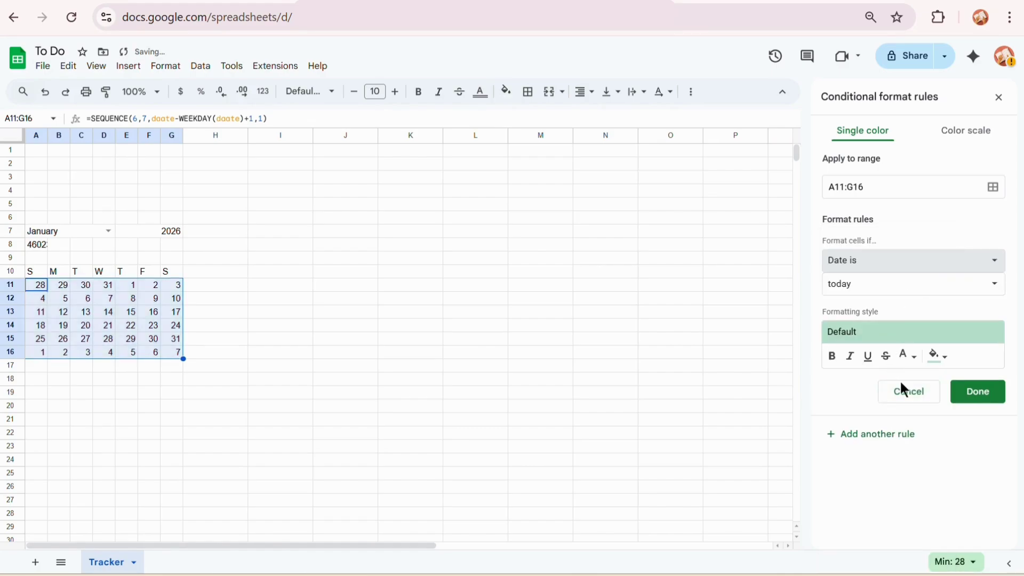
click(975, 394)
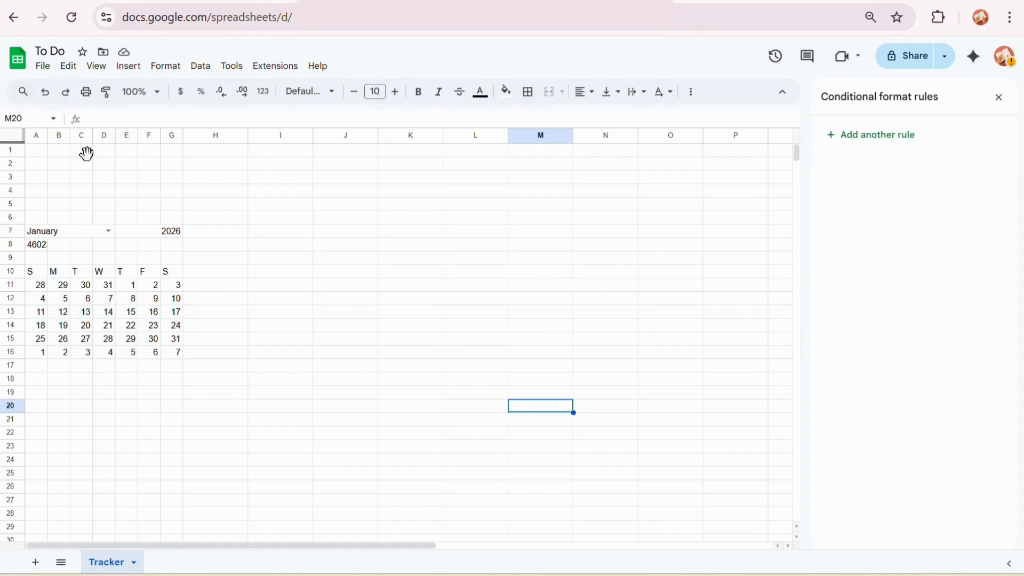
Set the calendar's month to November and the year in E7 to 2025.
click(109, 231)
click(59, 425)
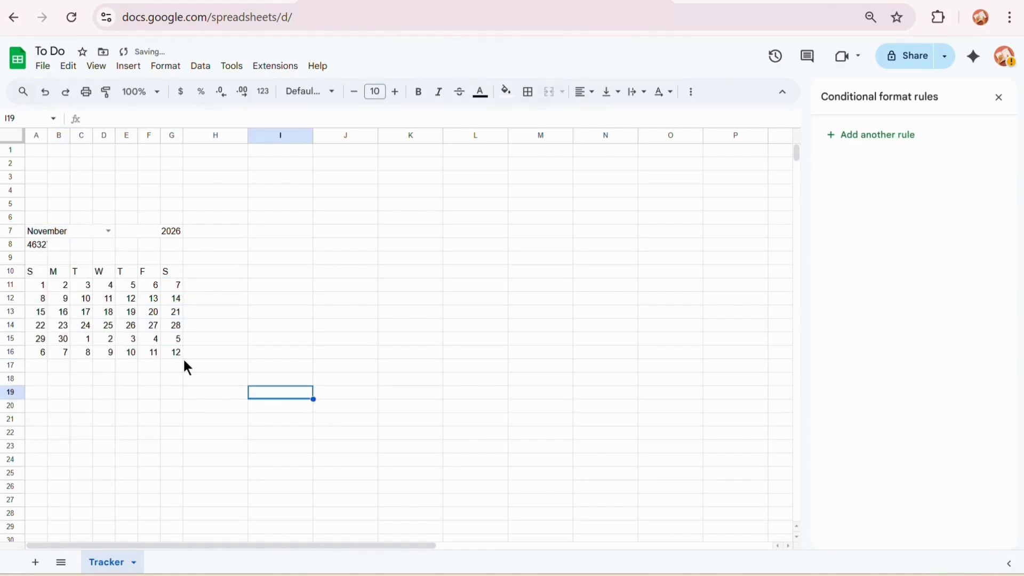
click(150, 230)
click(128, 117)
text(5)
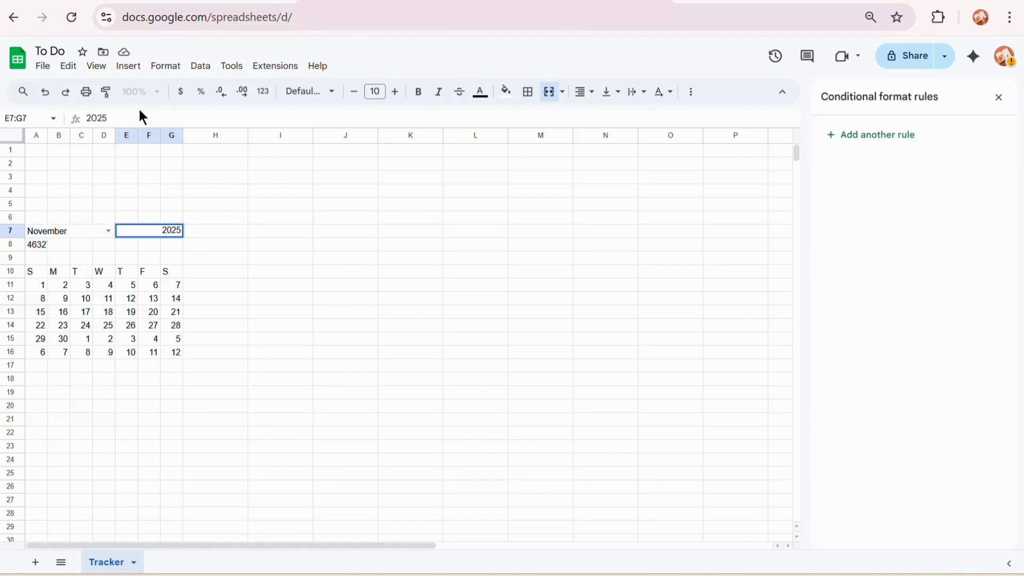
key(Return)
Enter the formula =Month(A8) in cell B8.
key(Left)
key(Left)
key(Left)
text(=Mon)
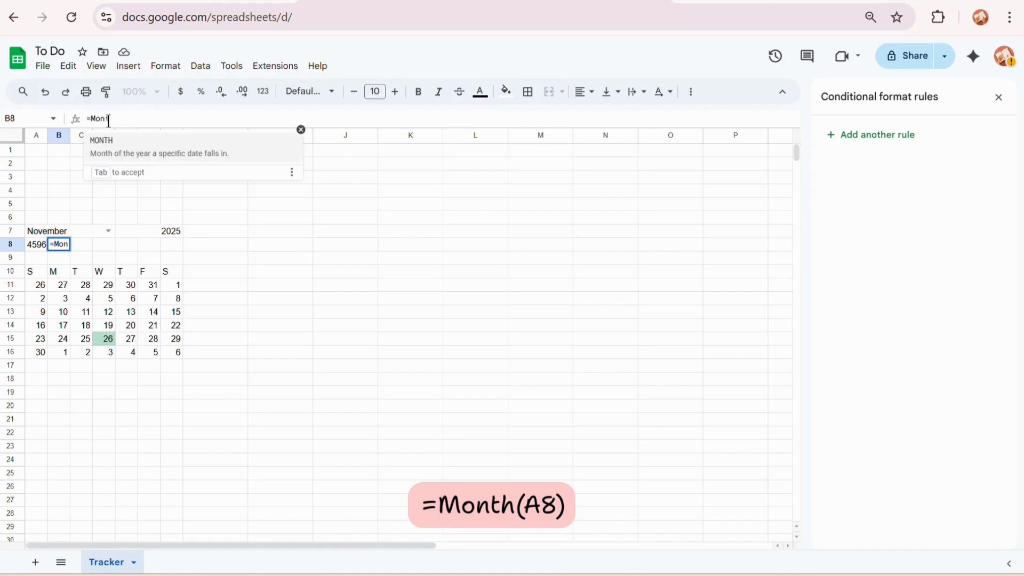
text(th()
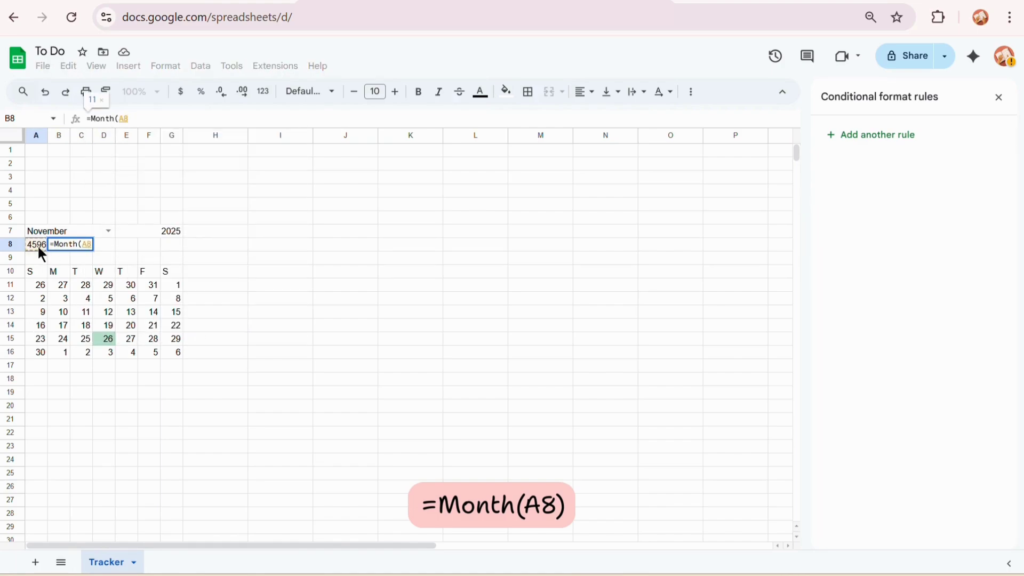
click(37, 244)
key(Return)
Add a conditional format rule to A11:G16 with custom formula =MONTH(A11)<>$B$8, using grey text and grey fill.
drag(35, 285, 176, 352)
right_click(76, 314)
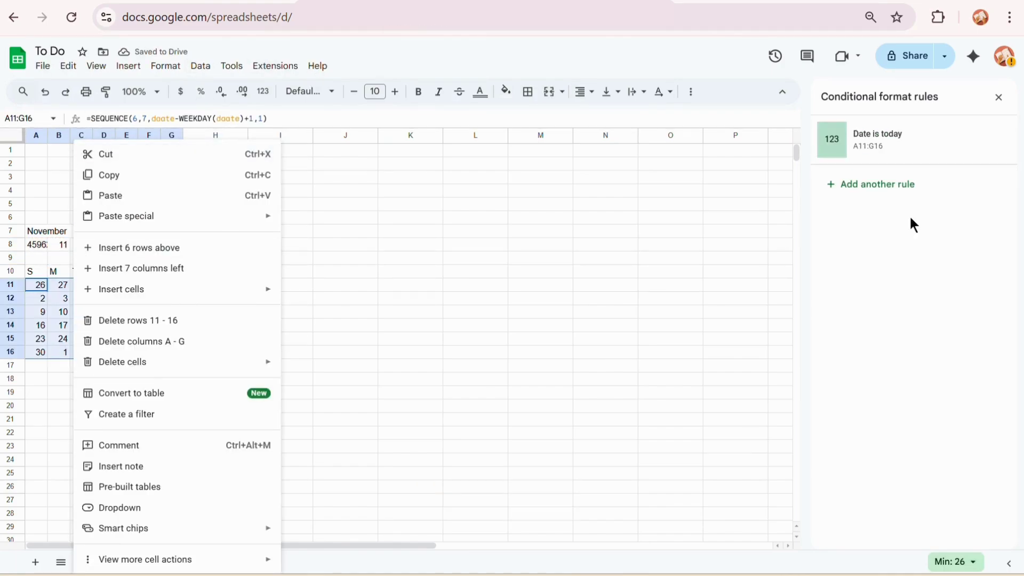
click(902, 185)
click(850, 262)
scroll(882, 535, down, 2)
click(886, 548)
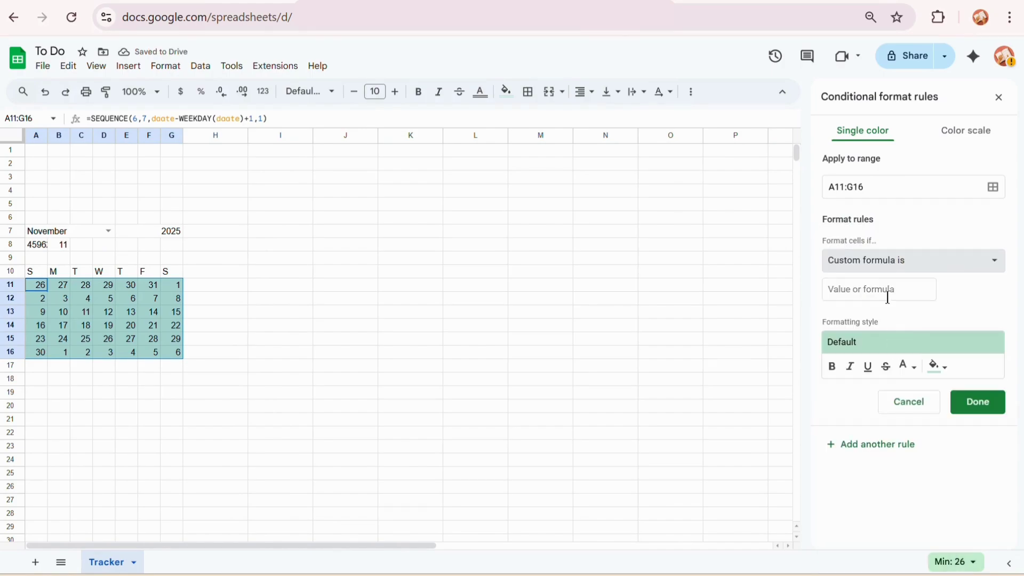
click(889, 290)
text(=MONTH(A11)<>$B$8)
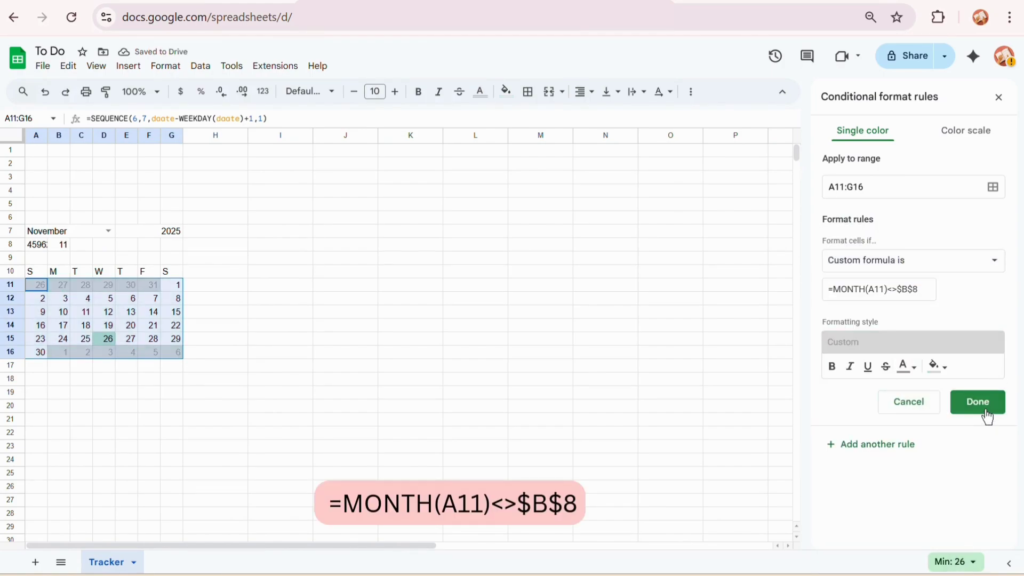
click(979, 403)
Centre the calendar cells A10:G16 both horizontally and vertically.
key(ctrl+a)
click(582, 92)
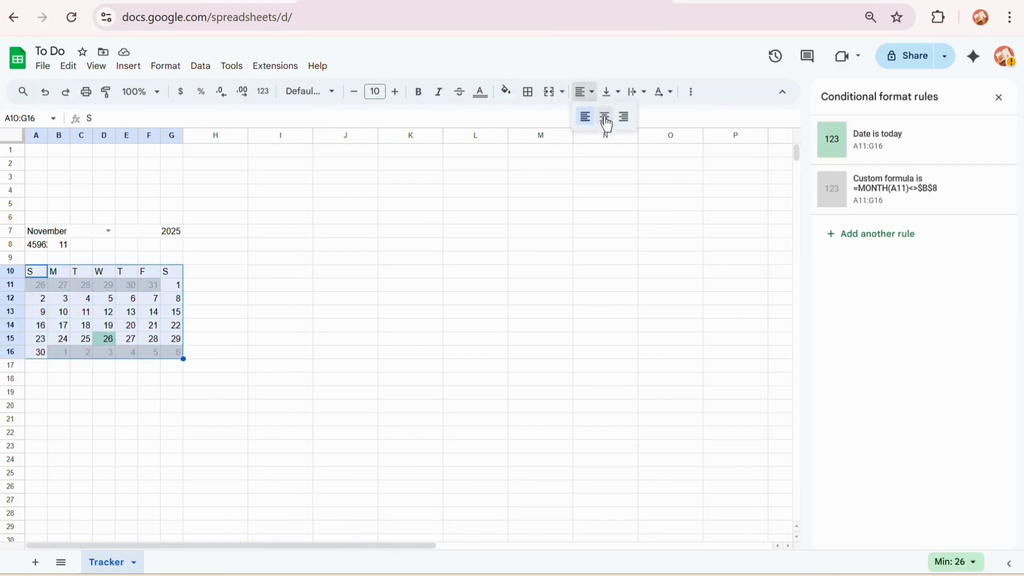
click(605, 117)
click(612, 93)
click(630, 116)
click(218, 367)
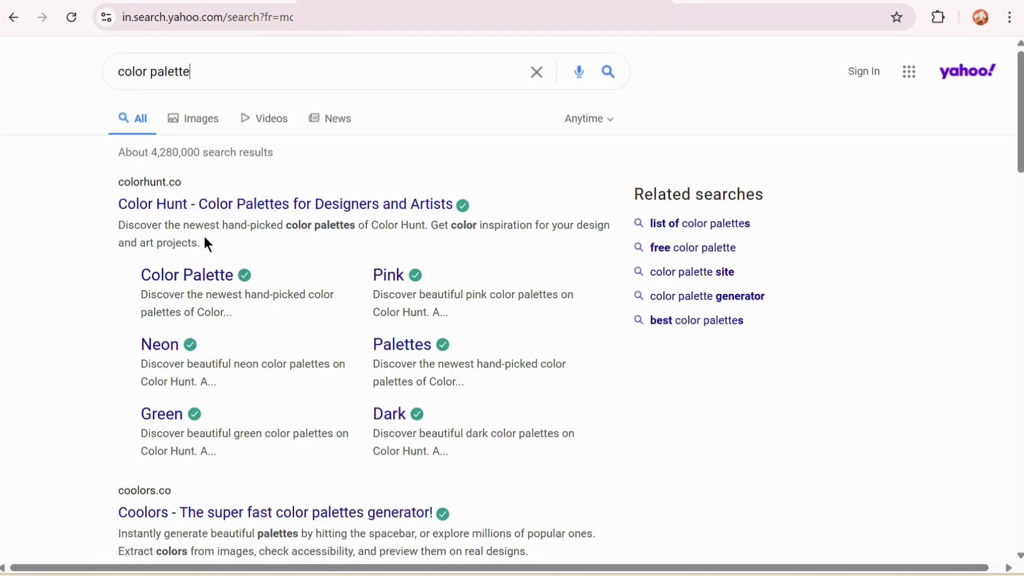
Open the Color Hunt website from the search results and browse its Pastel palettes.
click(229, 203)
scroll(237, 149, down, 6)
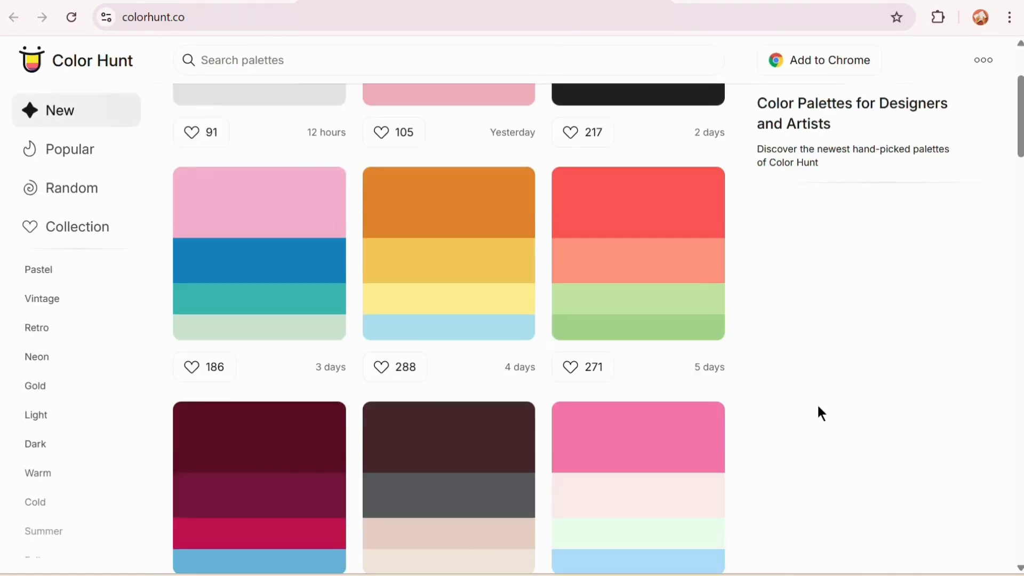
click(71, 271)
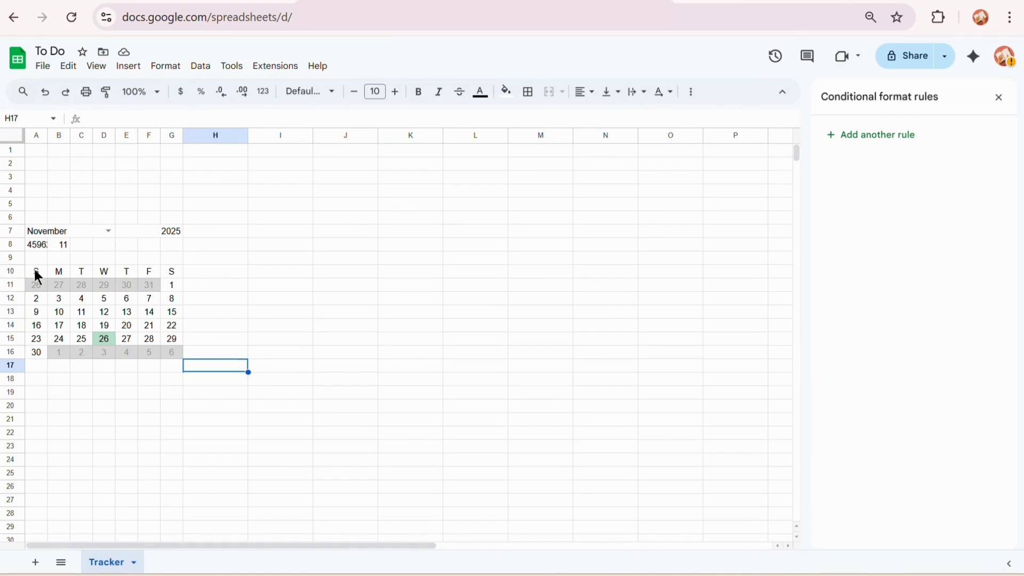
Fill the weekday header cells A10:G10 with a custom light pink colour.
drag(37, 276, 171, 274)
click(507, 91)
click(525, 309)
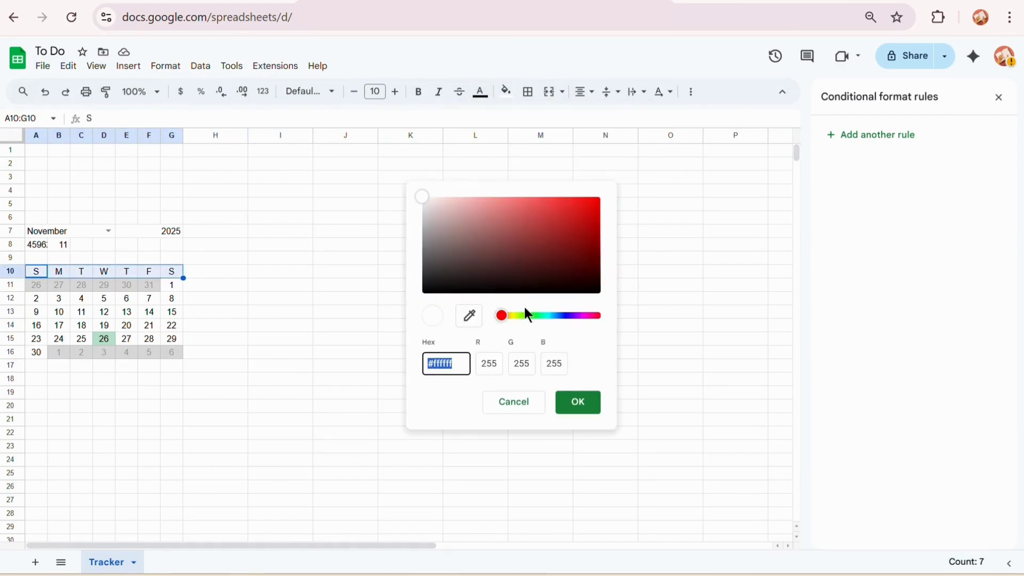
text(FFEFEF)
click(578, 402)
Apply all borders to the calendar range A10:G16.
key(ctrl+shift+Down)
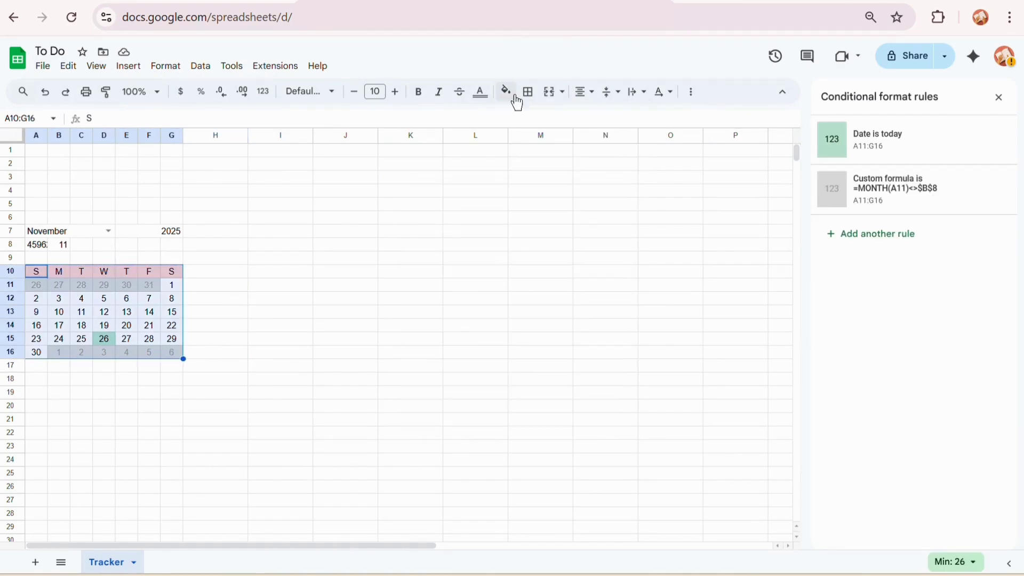
click(528, 91)
click(535, 119)
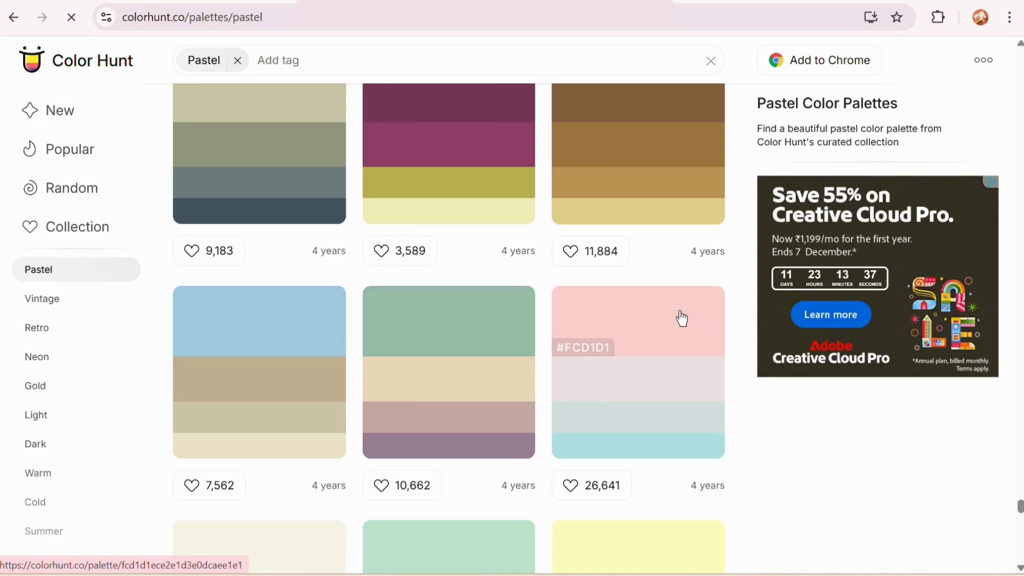
Apply custom fills from the #FCD1D1 pastel palette to month cell A7:D7, adding #D3E0DC and finishing with light teal.
click(682, 318)
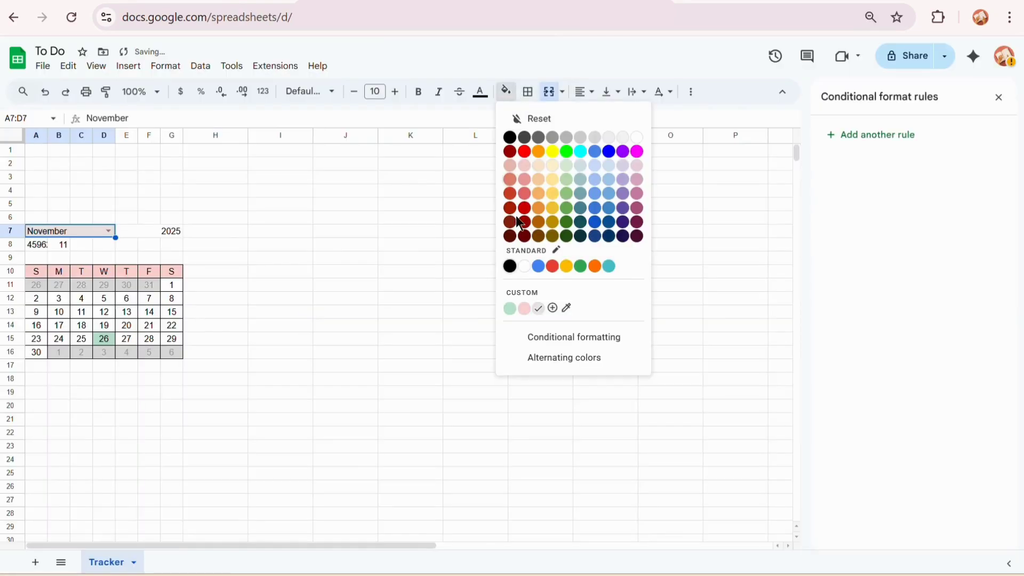
click(553, 308)
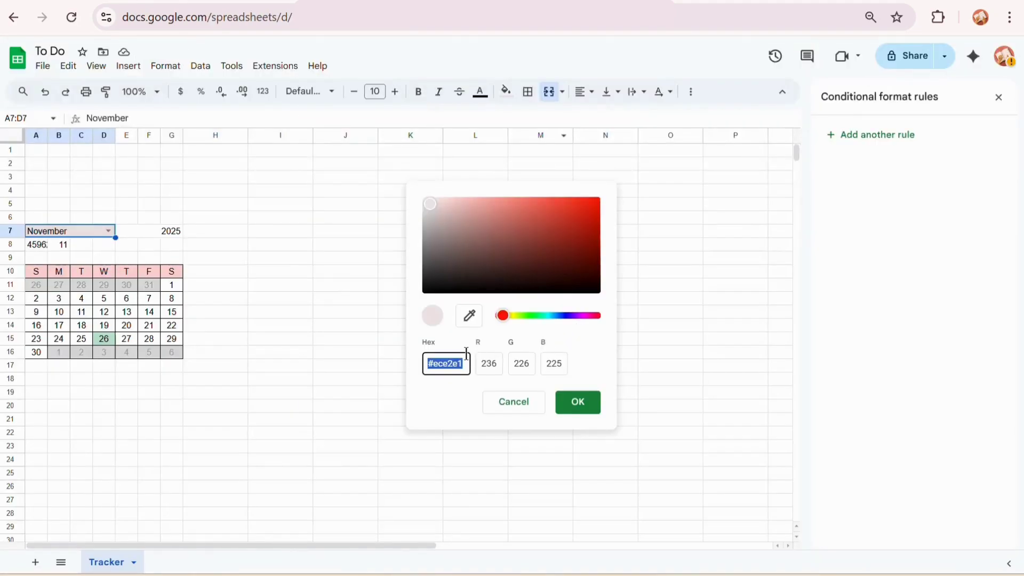
text(#D3E0DC)
click(578, 402)
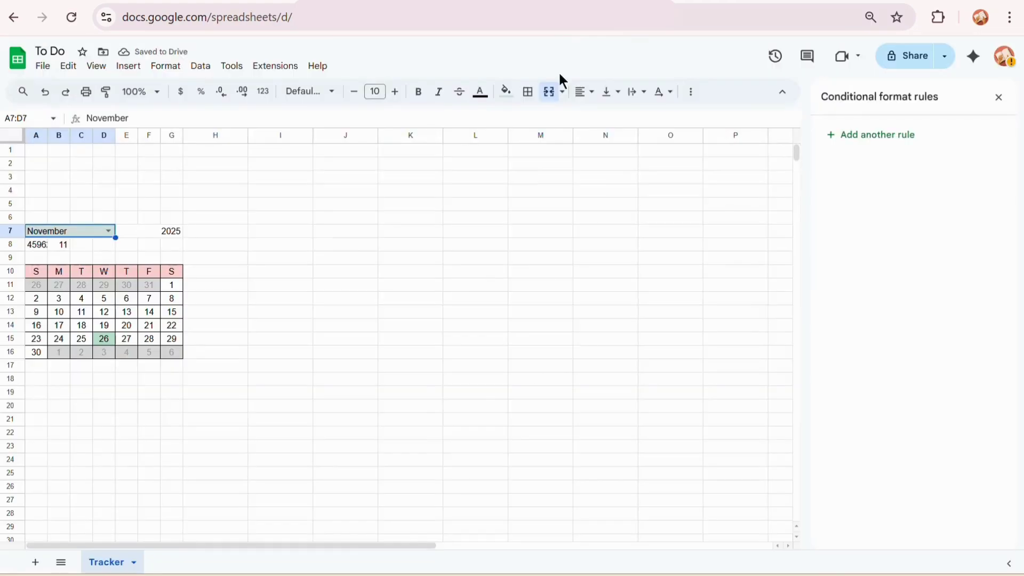
click(506, 92)
Fill the year cell E7:G7 with the custom colour #D3E0DC.
click(163, 231)
click(508, 92)
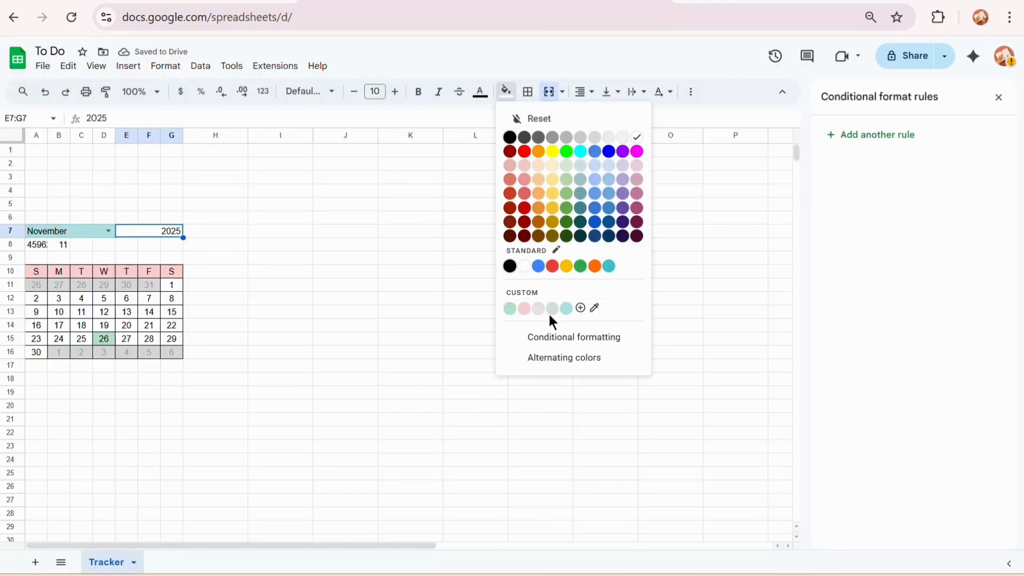
click(553, 310)
click(464, 287)
click(79, 229)
click(163, 233)
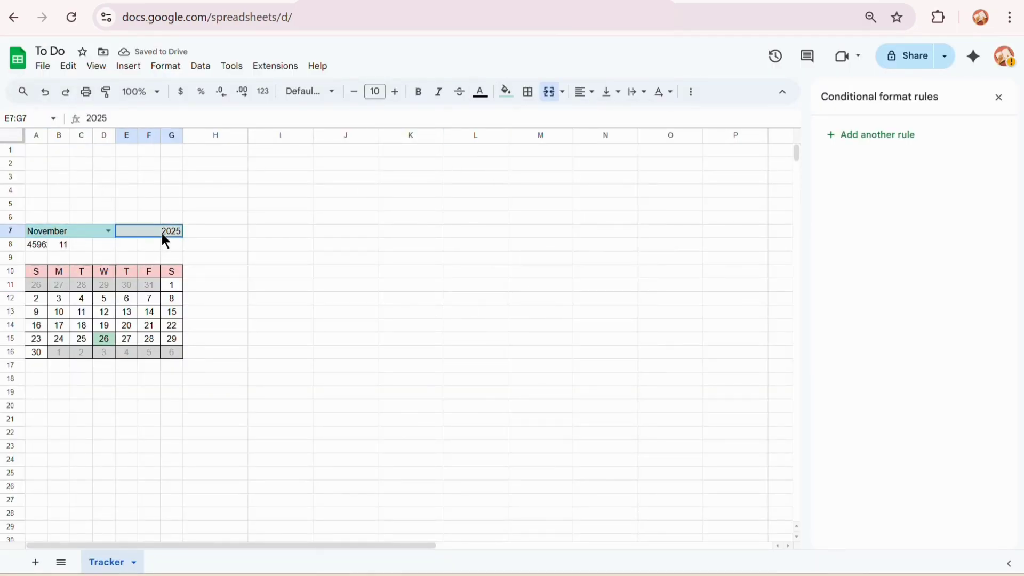
click(262, 273)
Hide the helper values in A8:B8 by setting their text colour to white.
drag(37, 246, 64, 245)
click(480, 92)
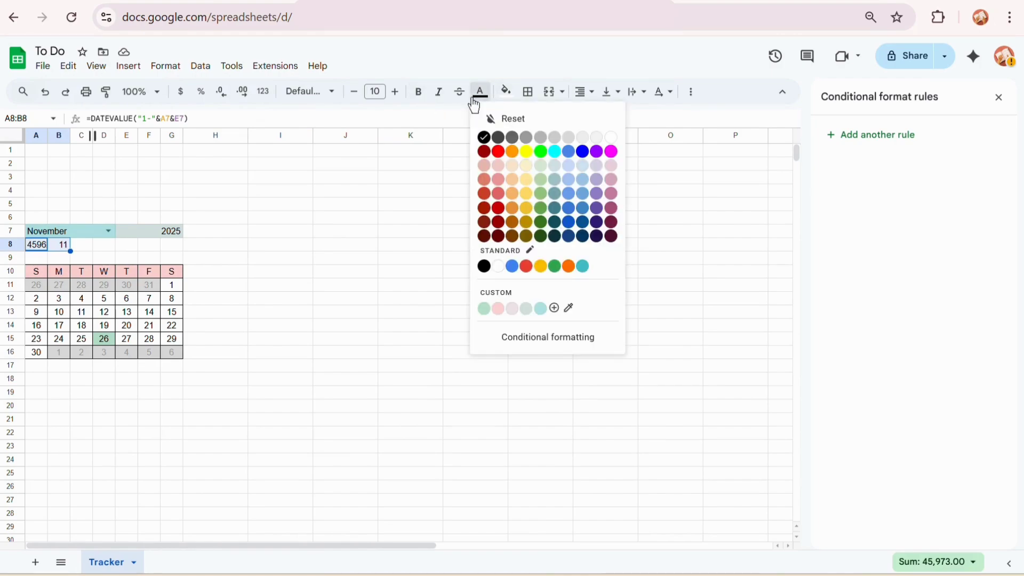
click(611, 138)
Merge cells A1:P2 and enter the title To Do Tracker.
drag(36, 151, 735, 164)
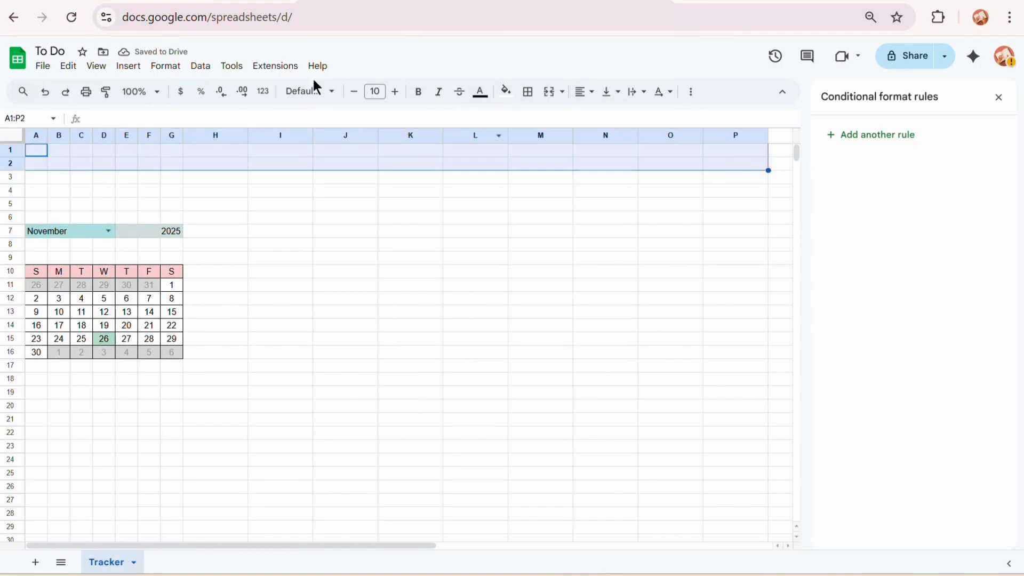
click(549, 92)
click(305, 116)
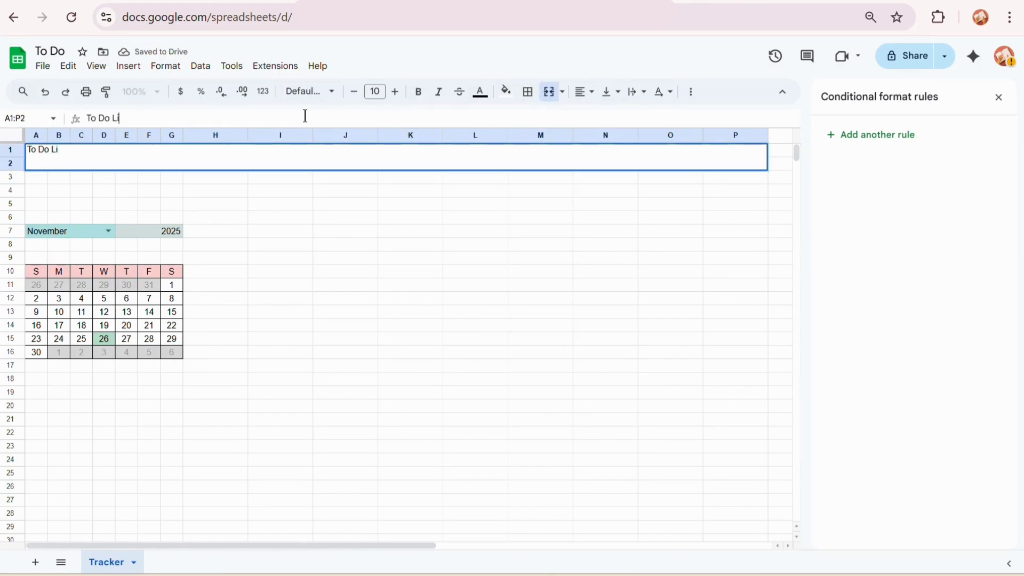
text(To Do Tracker)
key(Return)
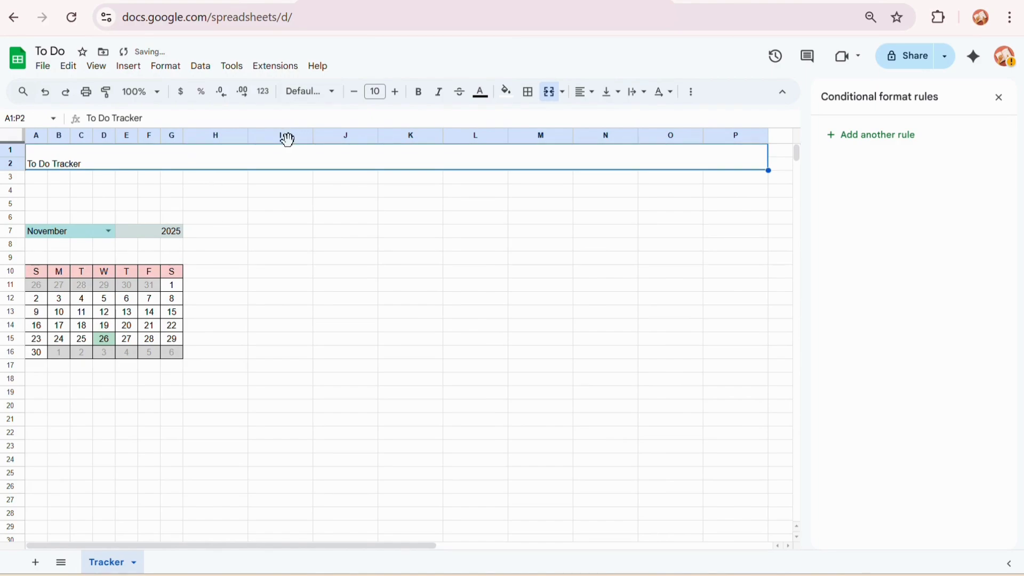
Change the font of the To Do Tracker title to Pacifico.
click(216, 216)
click(203, 160)
click(311, 92)
click(348, 243)
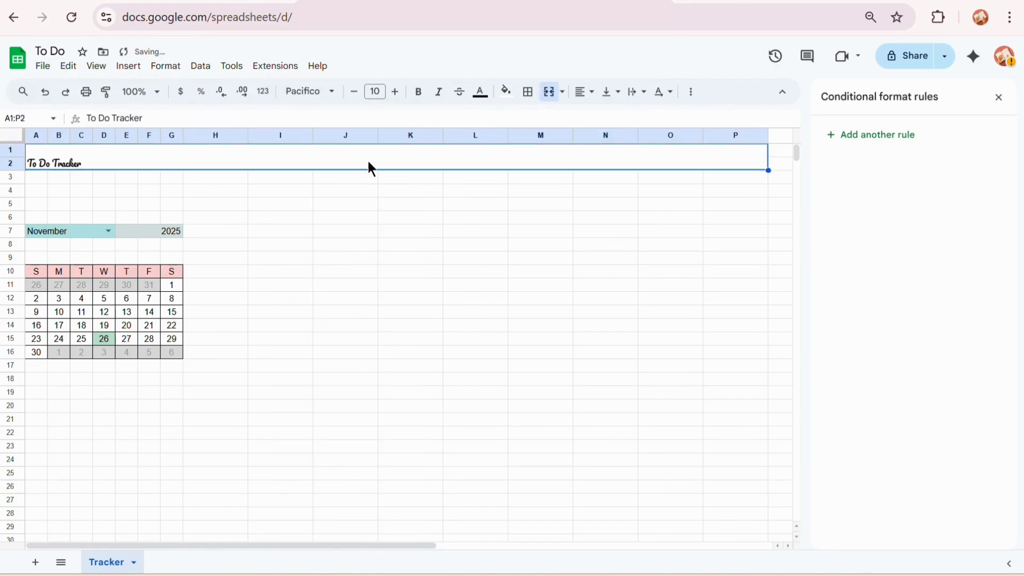
Centre the title horizontally and vertically in its merged cell and enlarge its font beyond size 14.
click(585, 92)
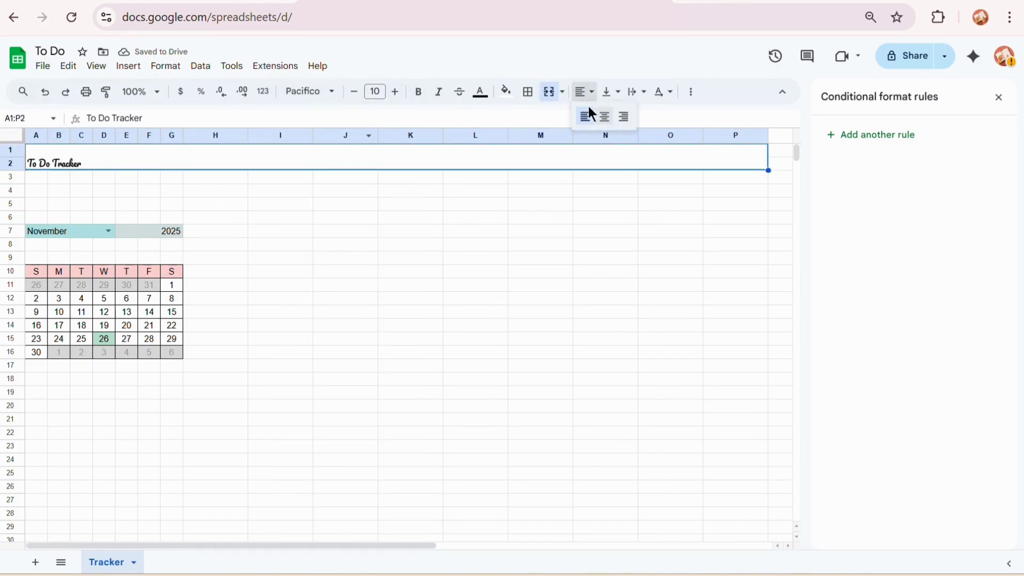
click(605, 116)
click(612, 94)
click(631, 117)
click(395, 92)
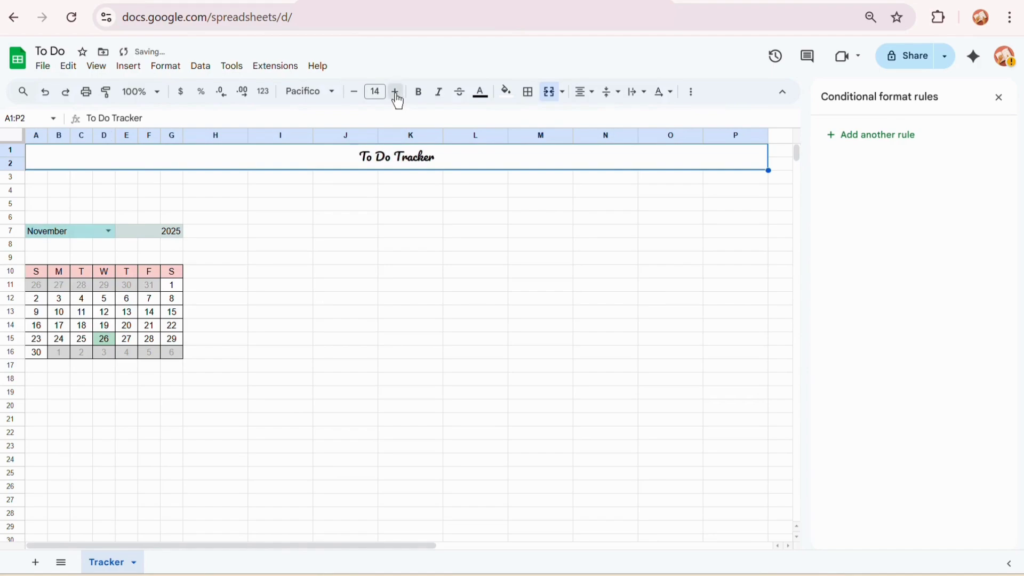
click(396, 92)
Widen column I and enter the headers To Do Items, Status and Priority in cells I7, J7 and K7.
click(410, 190)
text(T)
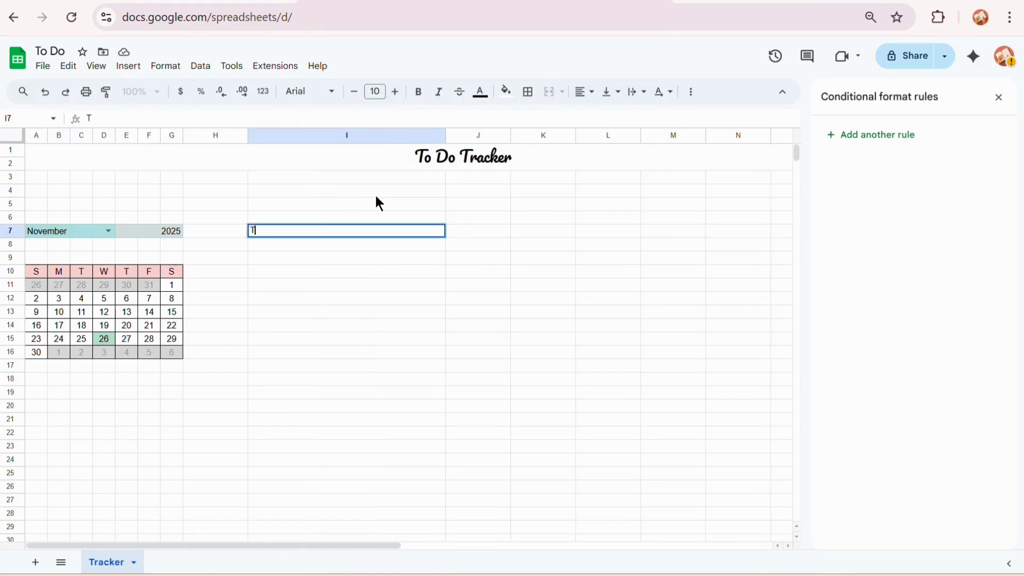
text(o Do Items)
click(465, 233)
text(Status)
key(Tab)
click(465, 234)
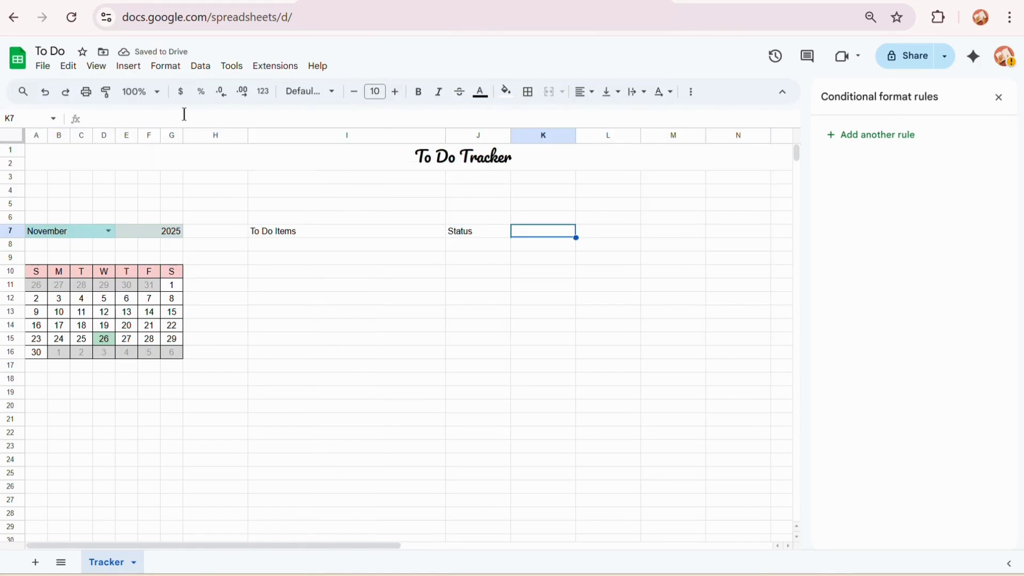
text(Pr)
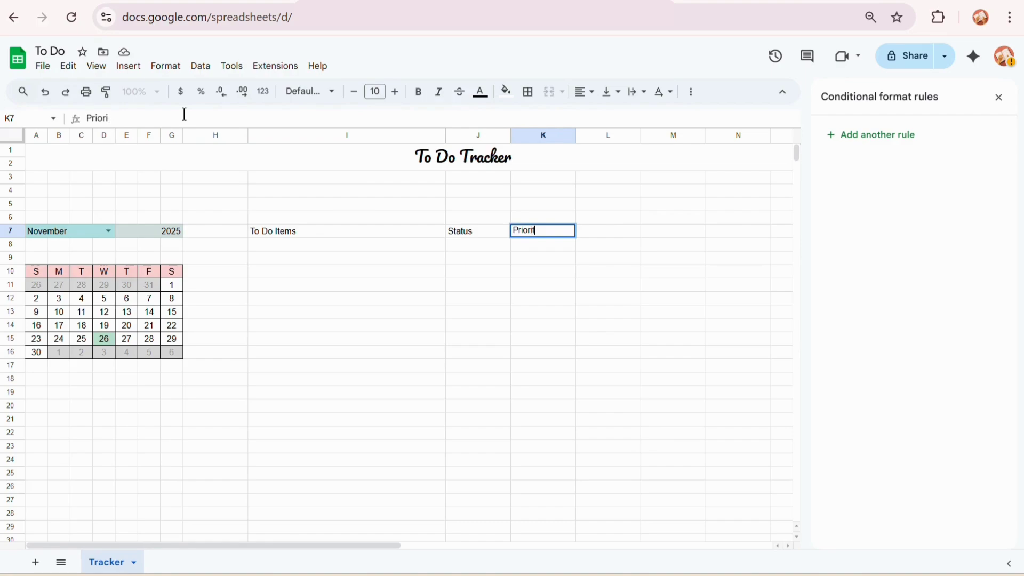
text(iori)
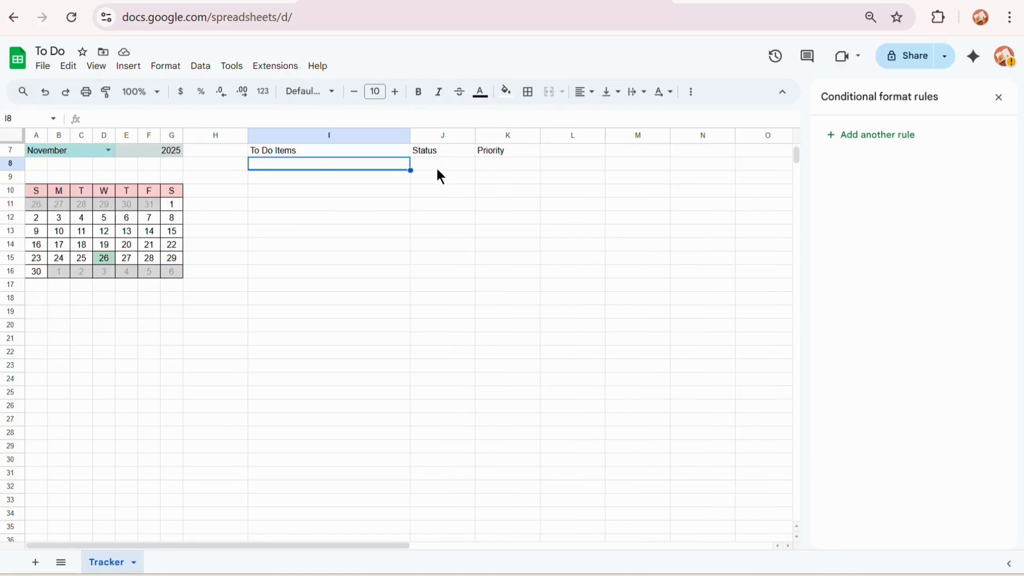
Add a dropdown to J8:J60 with the options Not Started, In Progress, Completed and Blocked.
drag(439, 174, 461, 338)
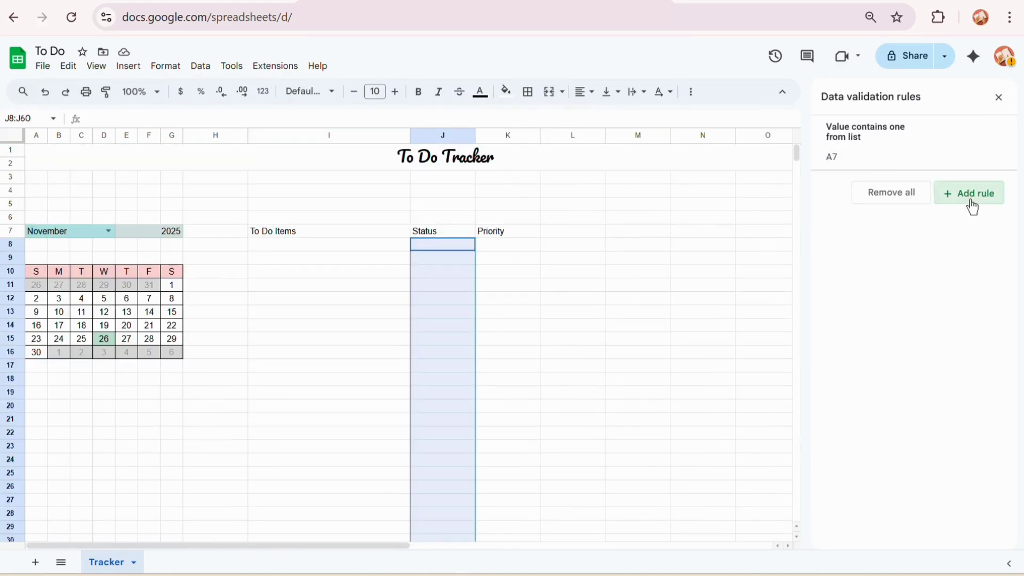
click(970, 194)
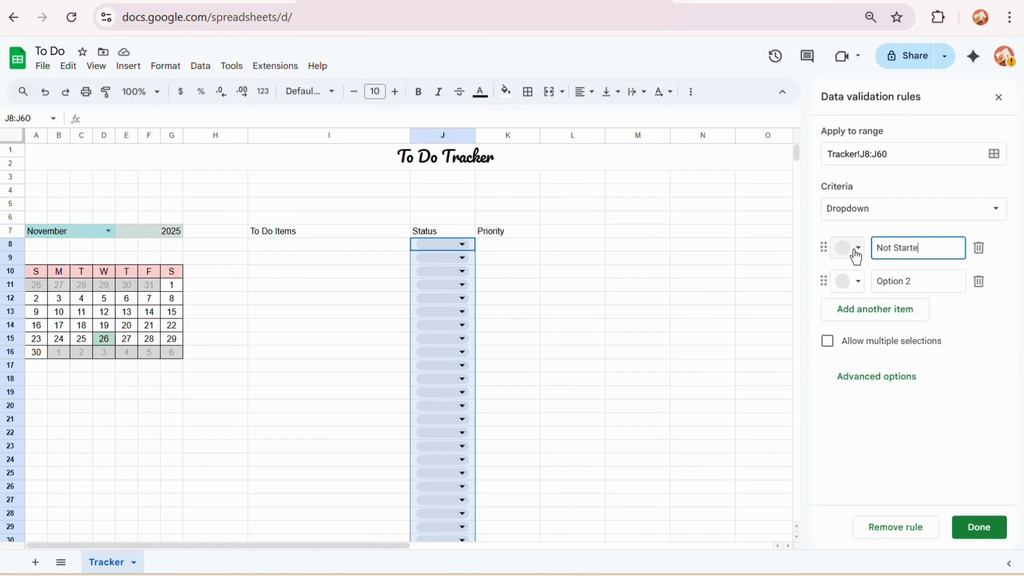
drag(914, 281, 868, 297)
text(In Progress)
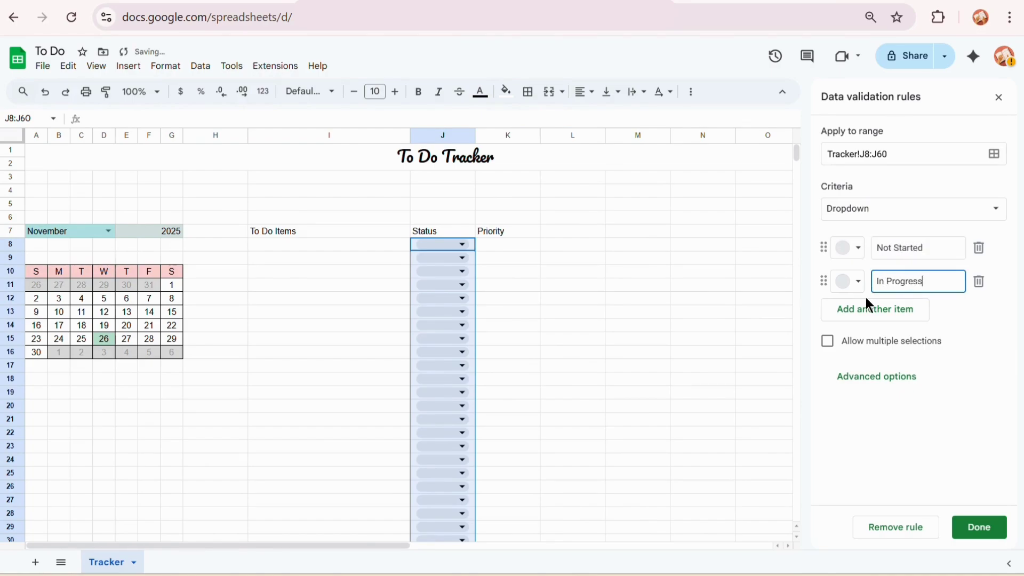
click(869, 309)
text(Completed)
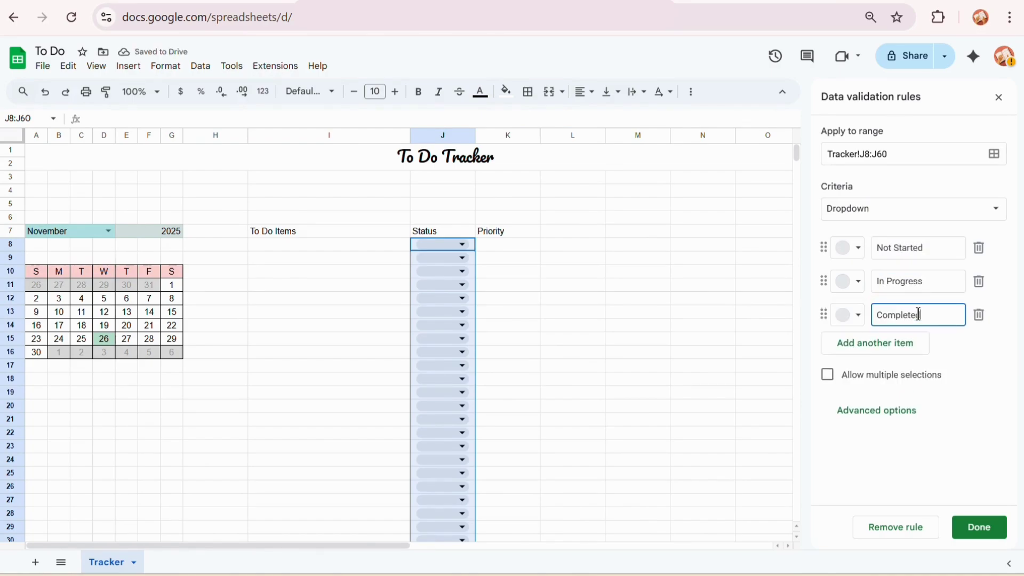
click(904, 343)
text(Blocked)
Colour the status options: In Progress light red, Completed light green, and Blocked with custom background #ece2e1 and black text.
click(849, 281)
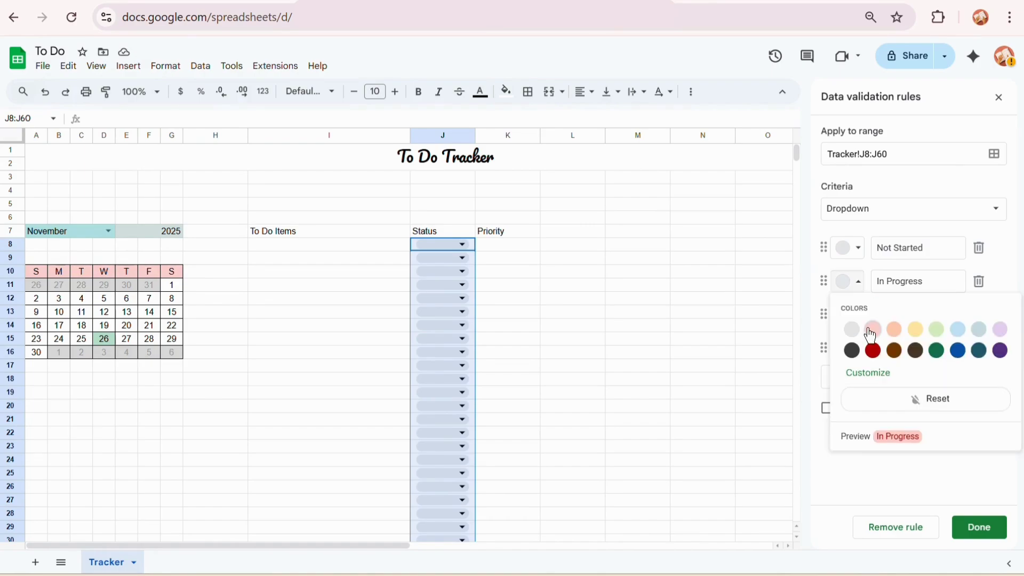
click(872, 328)
click(849, 315)
click(935, 367)
click(847, 350)
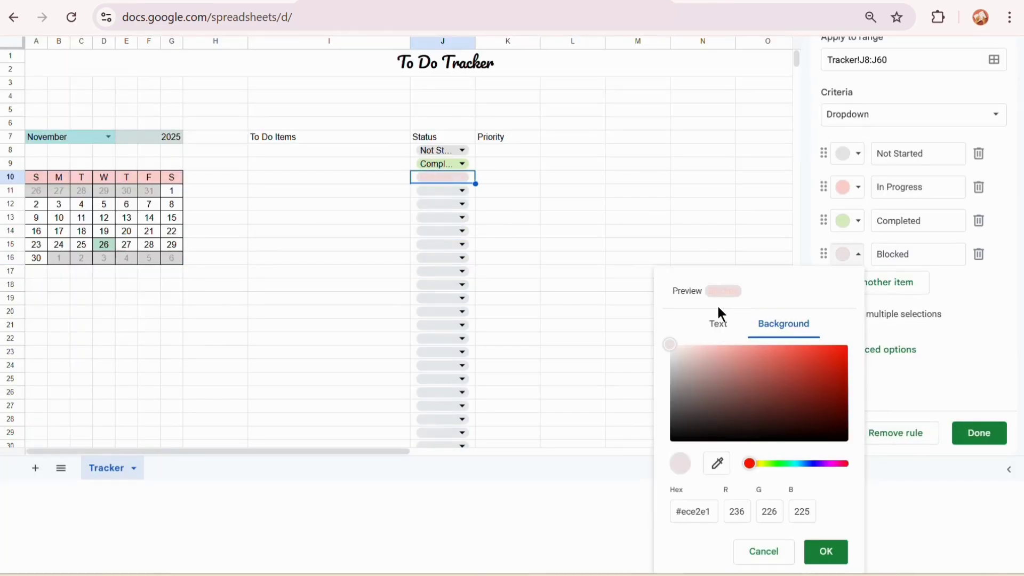
click(718, 323)
drag(671, 377, 672, 471)
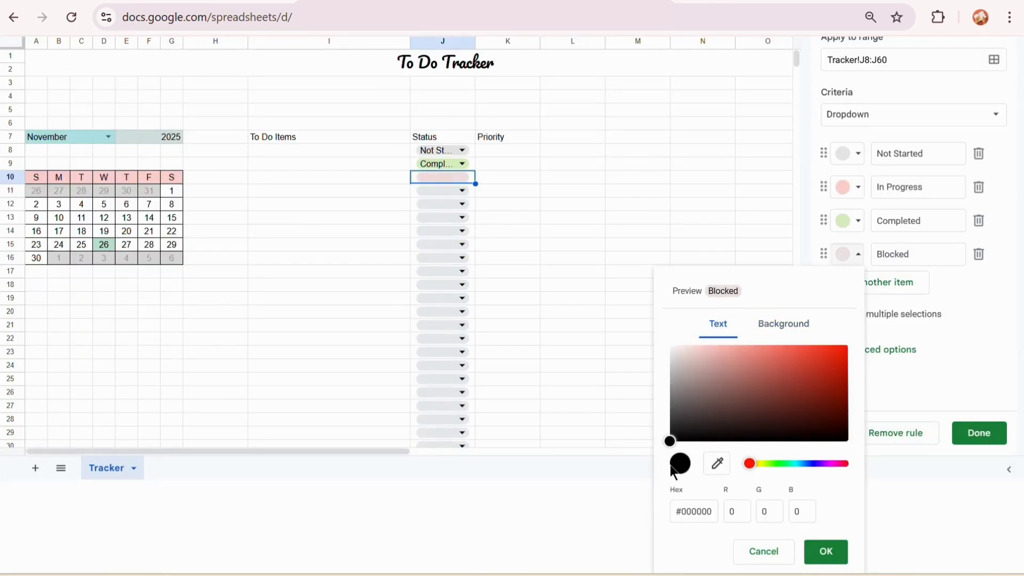
click(814, 545)
Add a dropdown to K8:K60 with the options High, Medium and Low.
drag(526, 244, 514, 515)
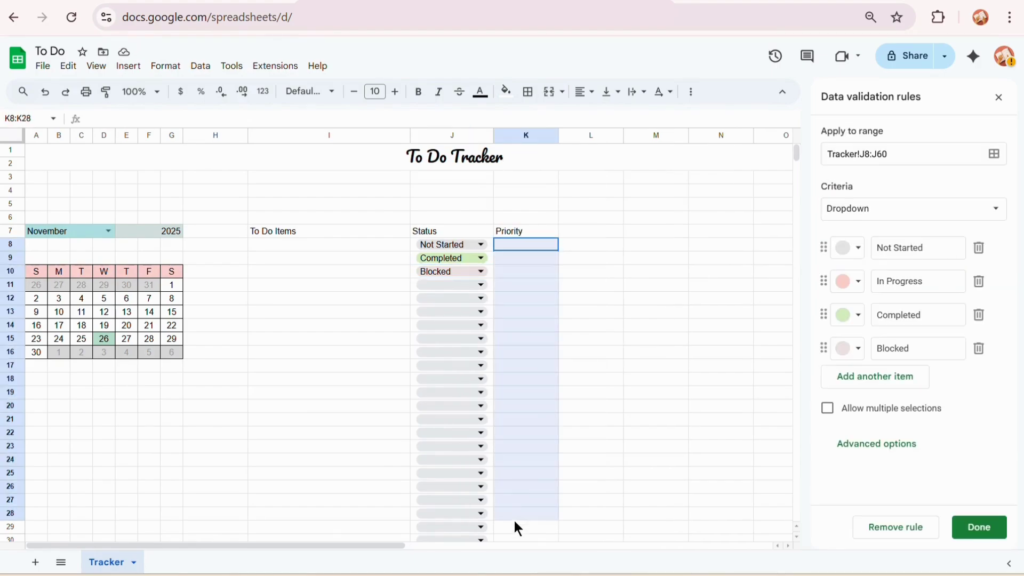
scroll(593, 320, down, 10)
shift+click(551, 308)
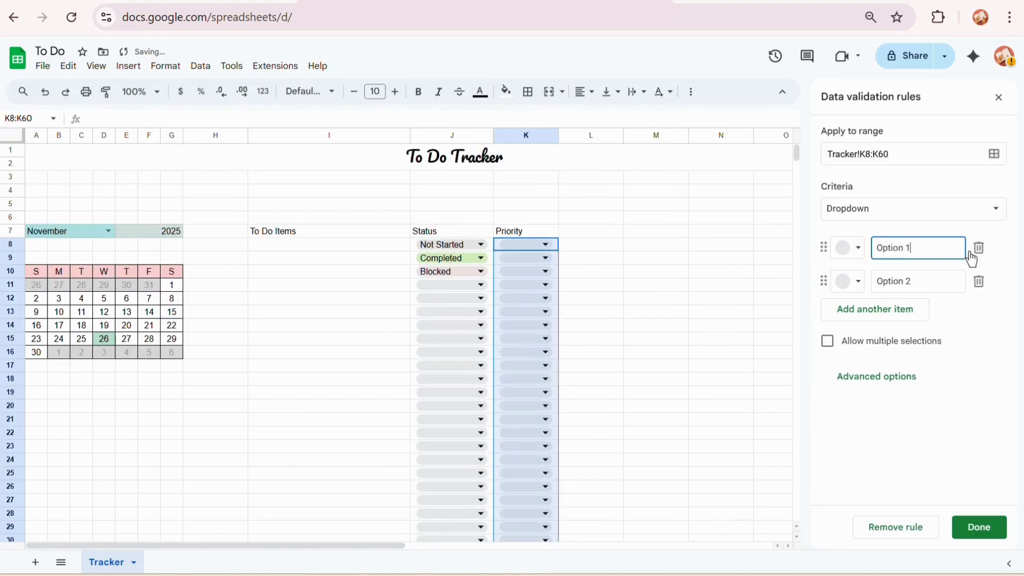
drag(912, 249, 849, 246)
click(874, 288)
text(Medium)
click(922, 310)
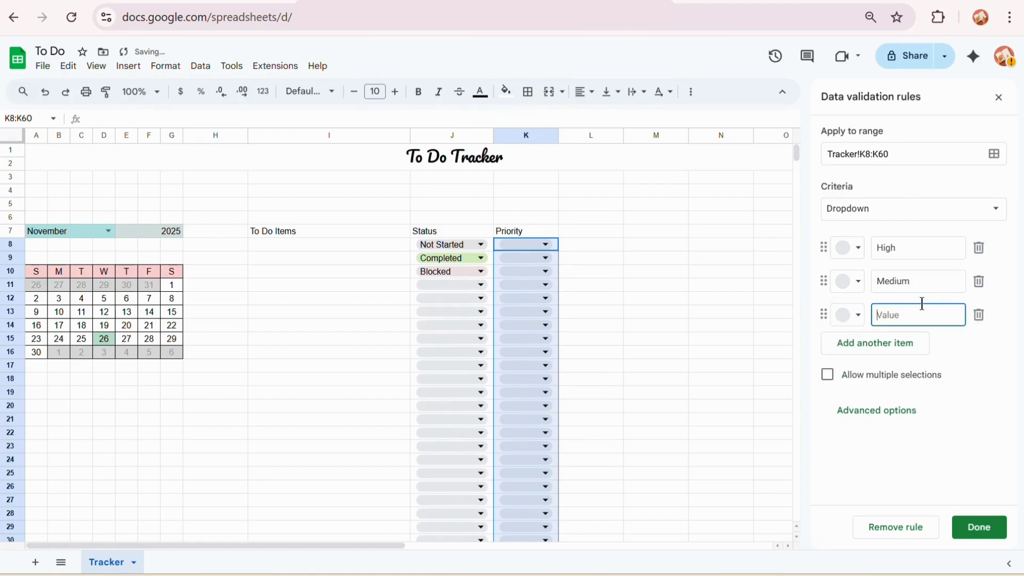
text(Low)
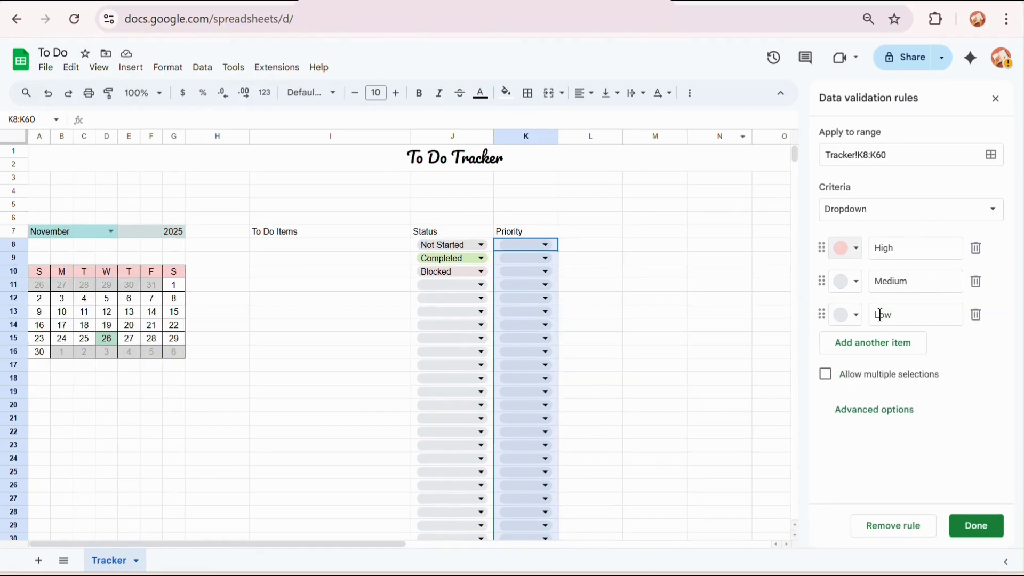
Give the Medium priority option a custom light pinkish-grey background with black text #000000.
click(850, 281)
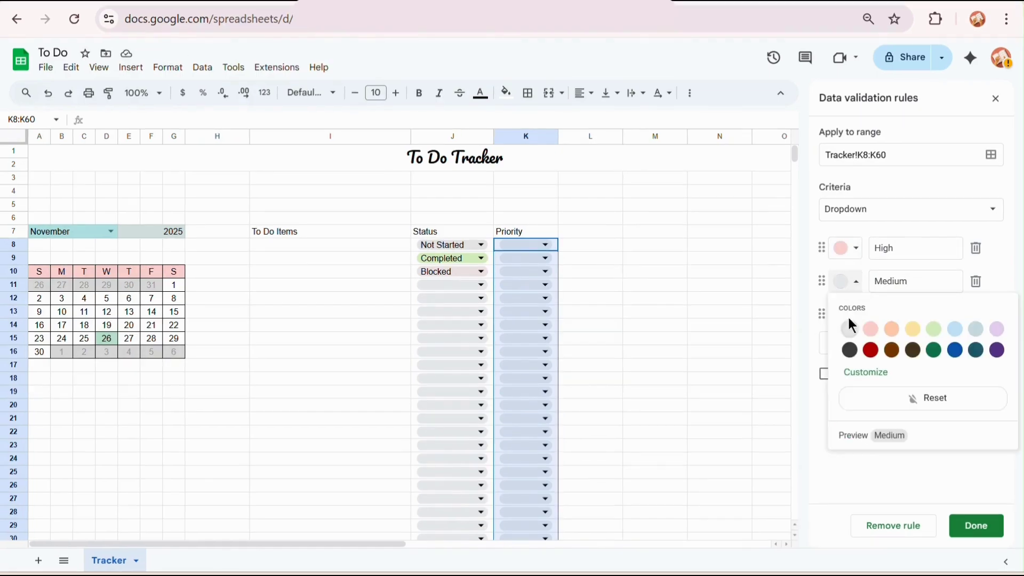
click(869, 373)
click(709, 327)
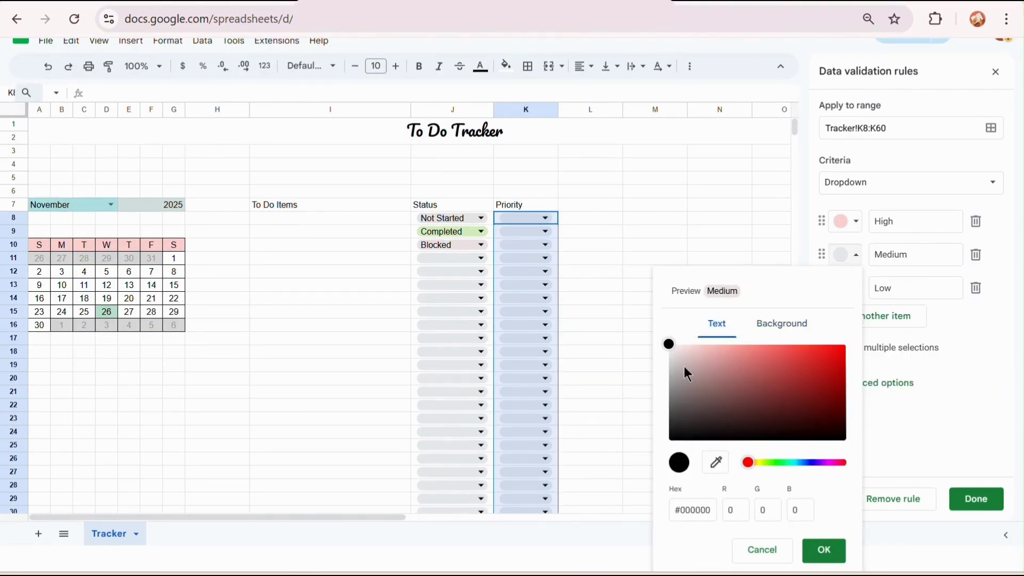
click(823, 550)
Widen column K slightly and set the priority in K8 to High.
drag(558, 136, 568, 139)
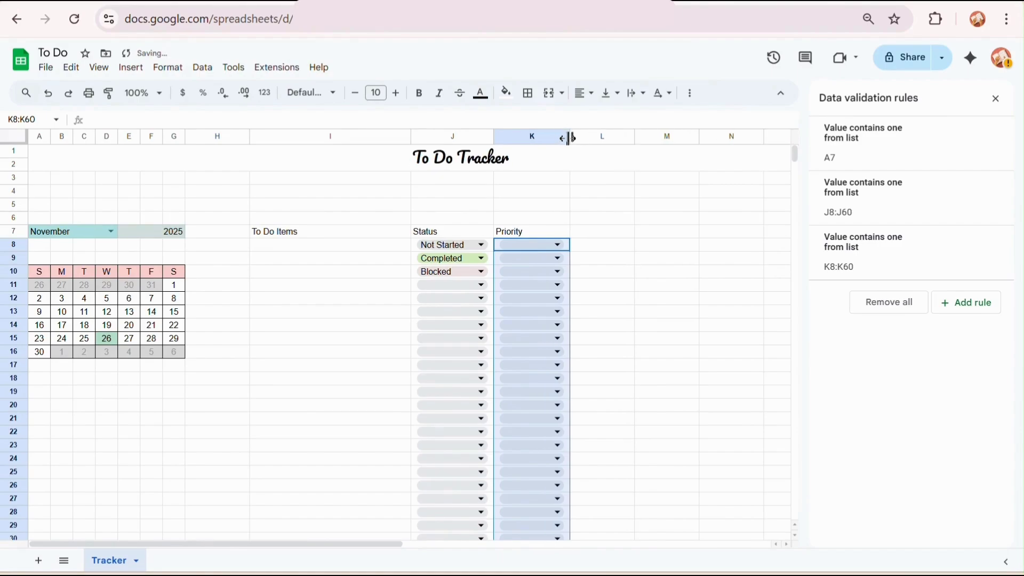
click(558, 245)
click(536, 262)
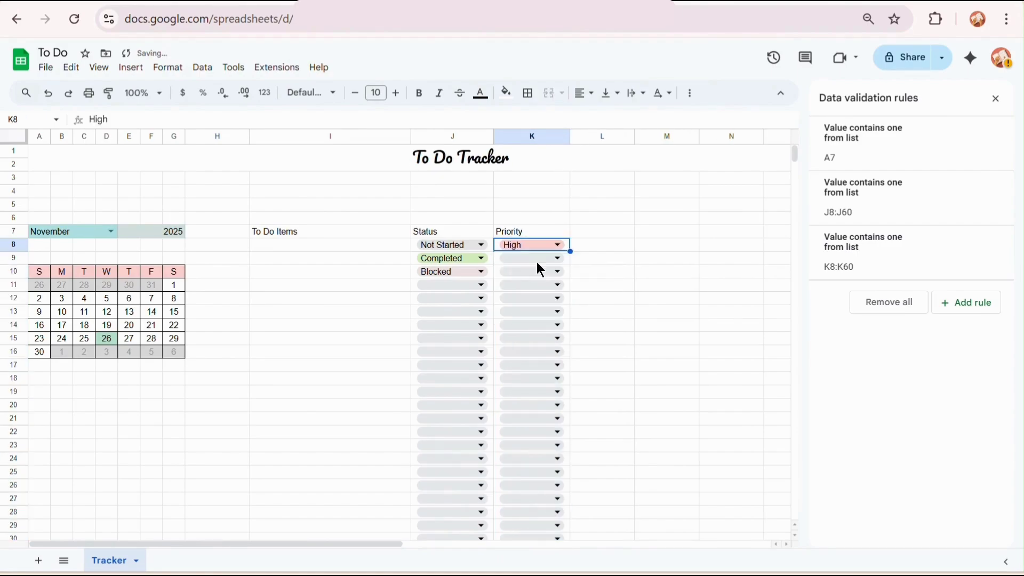
Format the headers in I7:K7 with Comic Sans MS at size 12.
drag(277, 231, 533, 231)
click(312, 93)
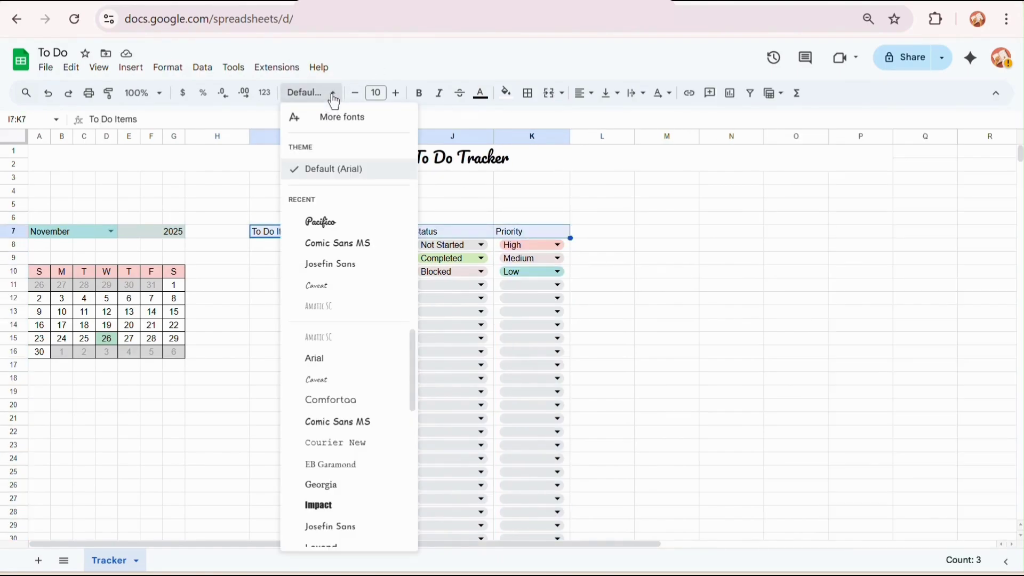
click(348, 244)
click(396, 93)
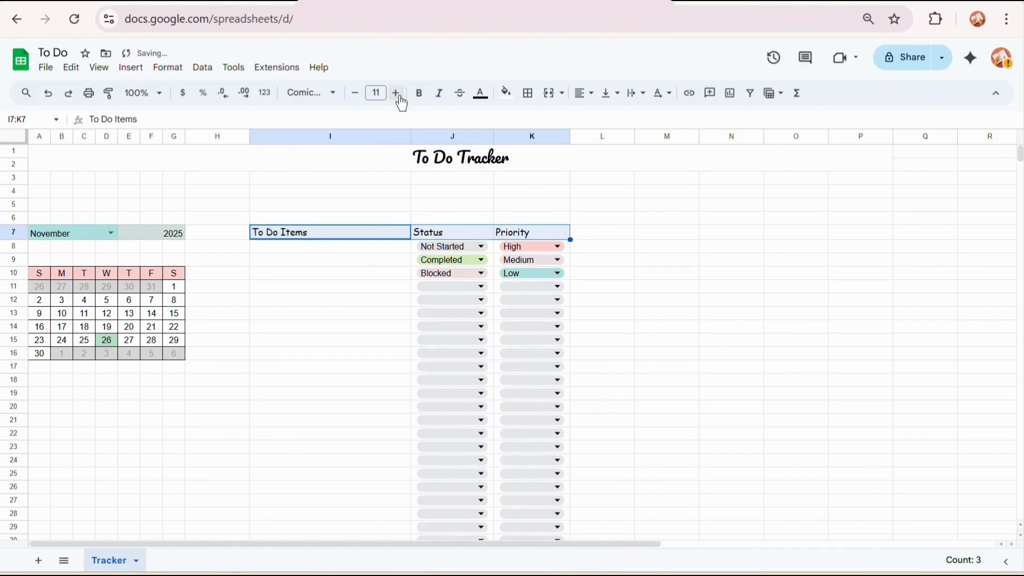
click(397, 94)
Apply grey borders around all cells of the task list range I7:K60.
drag(490, 504, 537, 336)
scroll(536, 328, up, 4)
click(528, 93)
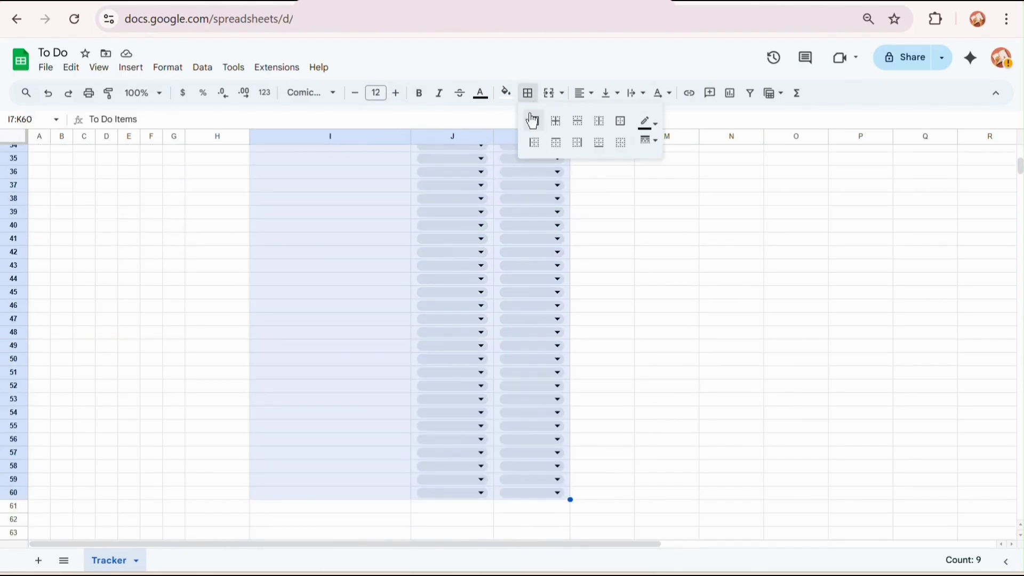
click(648, 123)
click(699, 167)
click(535, 121)
scroll(554, 276, up, 10)
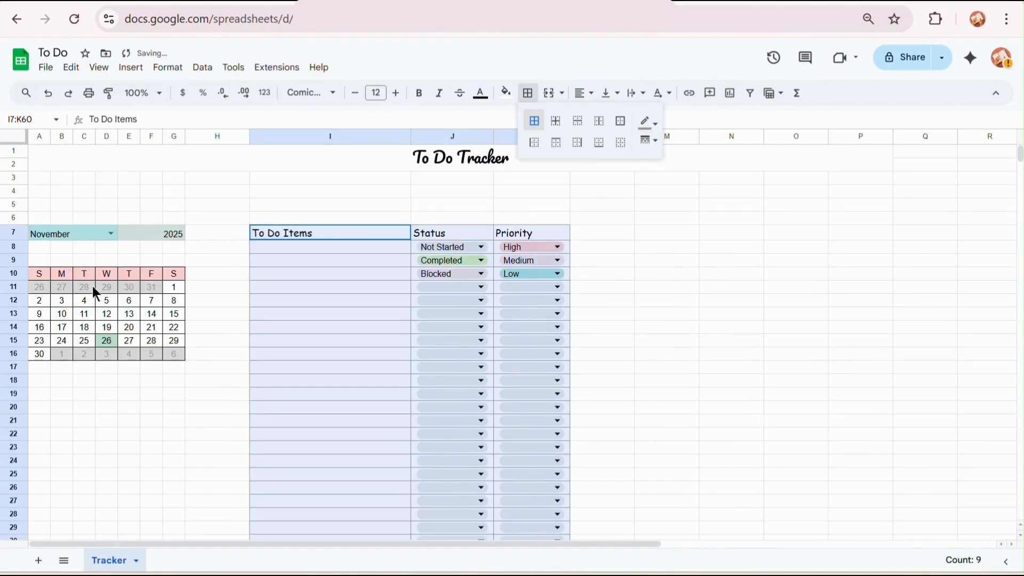
Apply the same grey borders to all cells of the calendar grid A10:G16.
drag(39, 273, 176, 356)
click(528, 93)
click(542, 128)
click(687, 365)
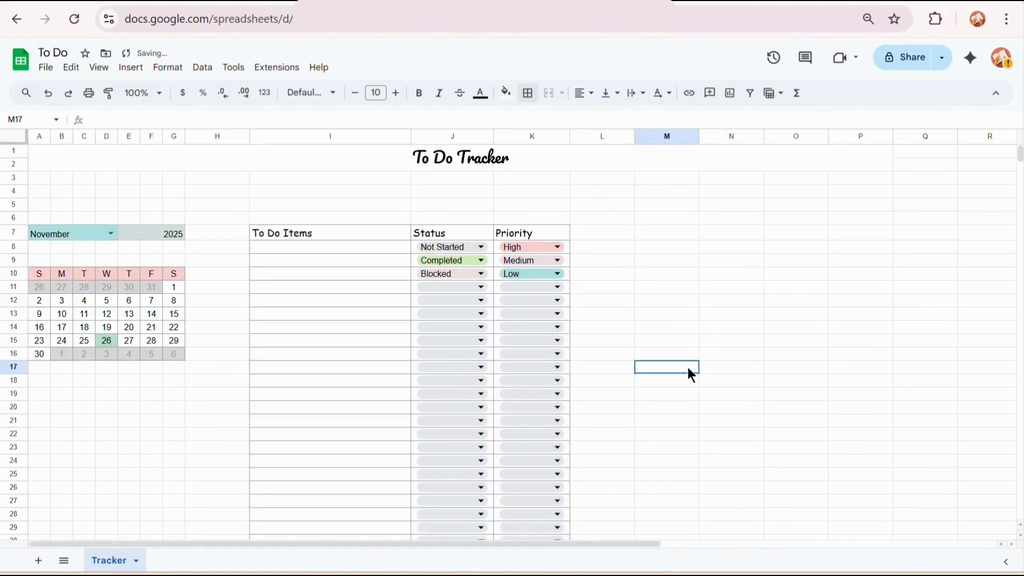
Fill the headers in I7:K7 with the custom light teal colour.
drag(298, 233, 542, 231)
click(506, 93)
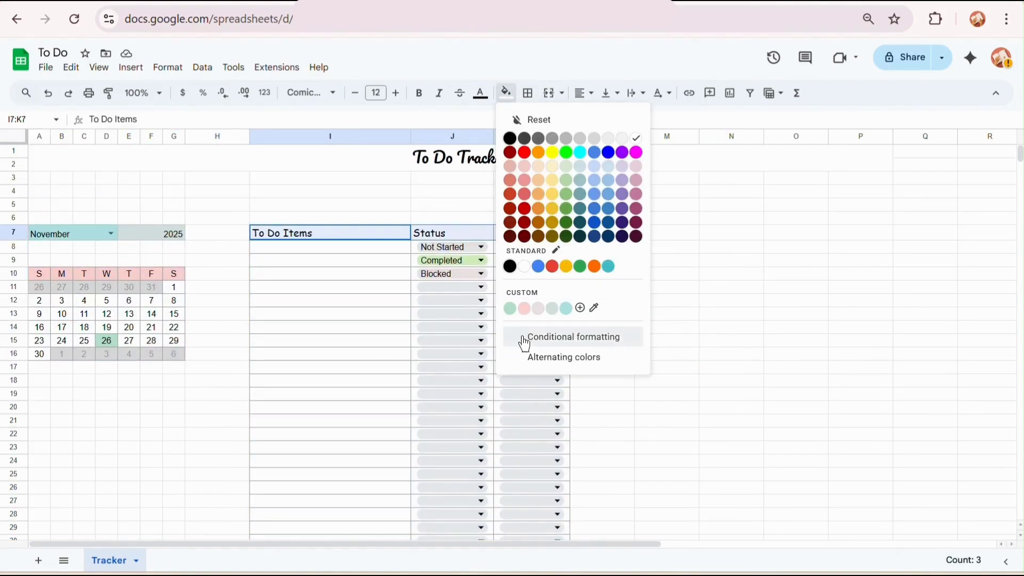
click(565, 309)
click(710, 340)
Fill the Status header in J7 with the custom light green colour.
click(315, 227)
click(455, 239)
click(526, 94)
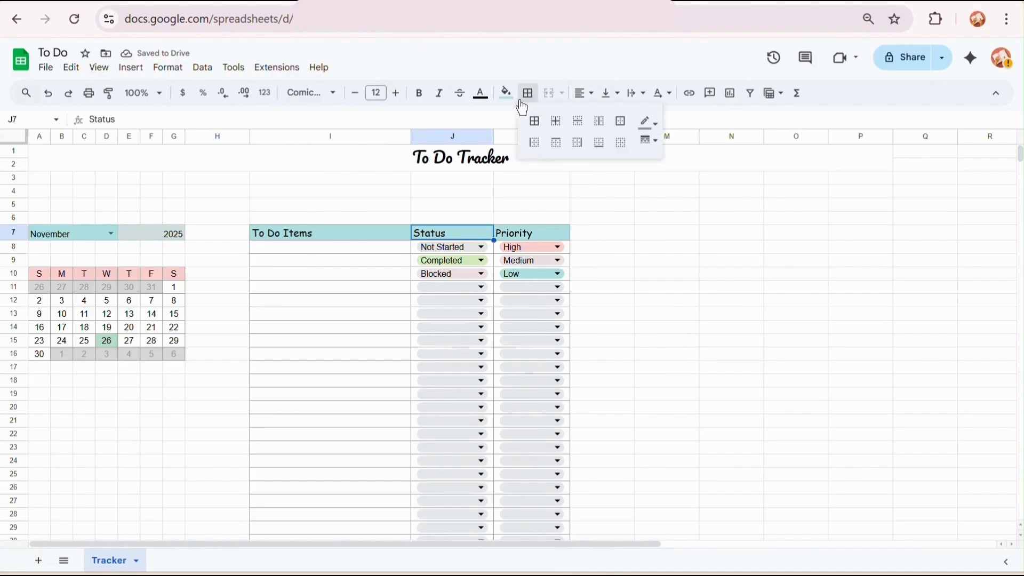
click(506, 94)
click(510, 308)
click(601, 286)
Fill the Status header with the custom light pink and the Priority header with a custom light green.
click(467, 233)
click(506, 93)
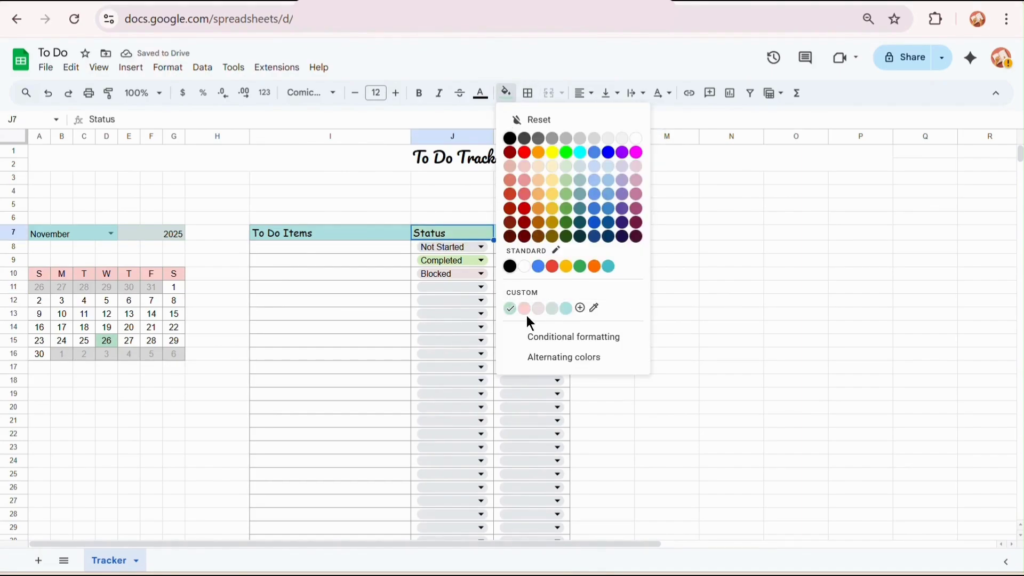
click(526, 308)
click(530, 233)
click(507, 93)
click(550, 310)
Insert five rows between the title and the month selector row.
drag(14, 178, 119, 191)
right_click(14, 216)
click(64, 324)
Merge cells A4:D4 and enter the heading Statistics.
click(36, 192)
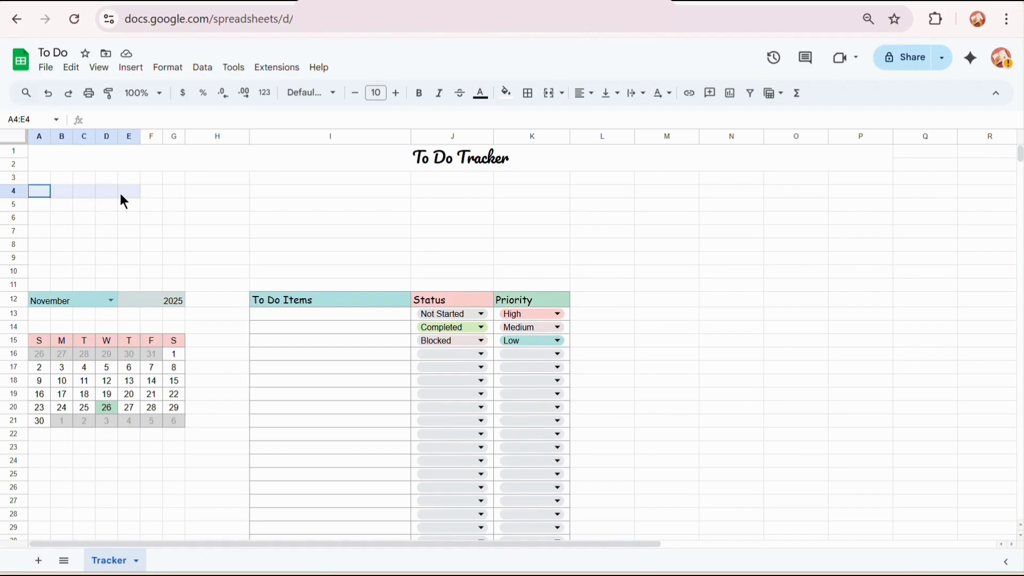
key(alt+o)
text(maStastics)
key(Return)
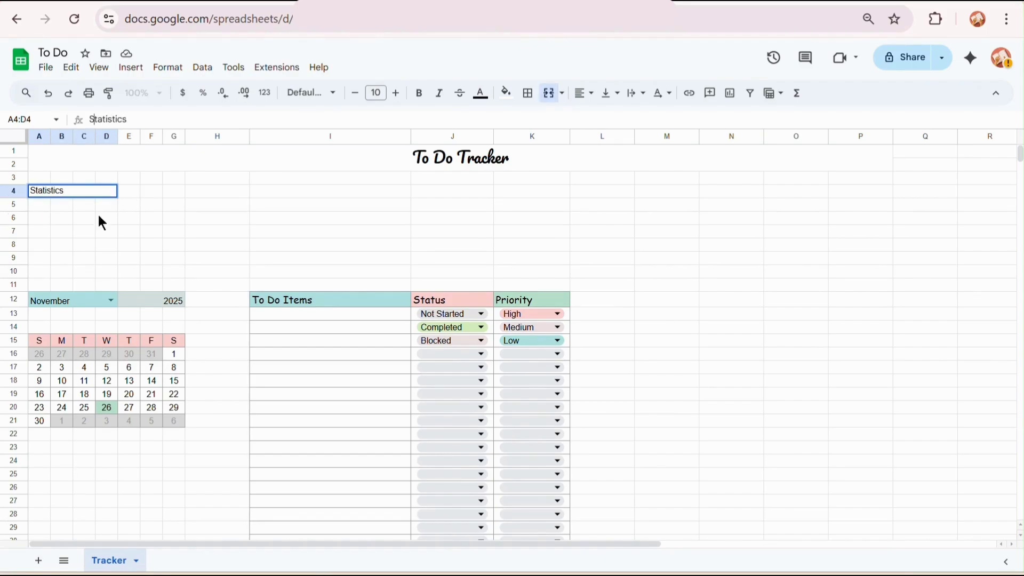
Copy the merged format of the Statistics heading to rows 6 to 9 in columns A to D.
click(53, 192)
click(108, 102)
drag(40, 217, 97, 214)
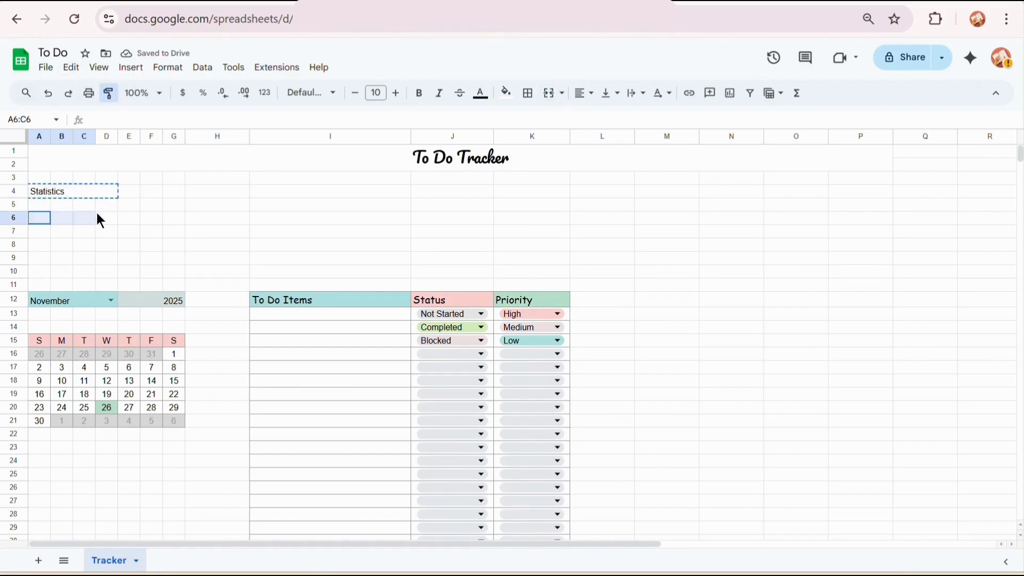
drag(40, 232, 107, 258)
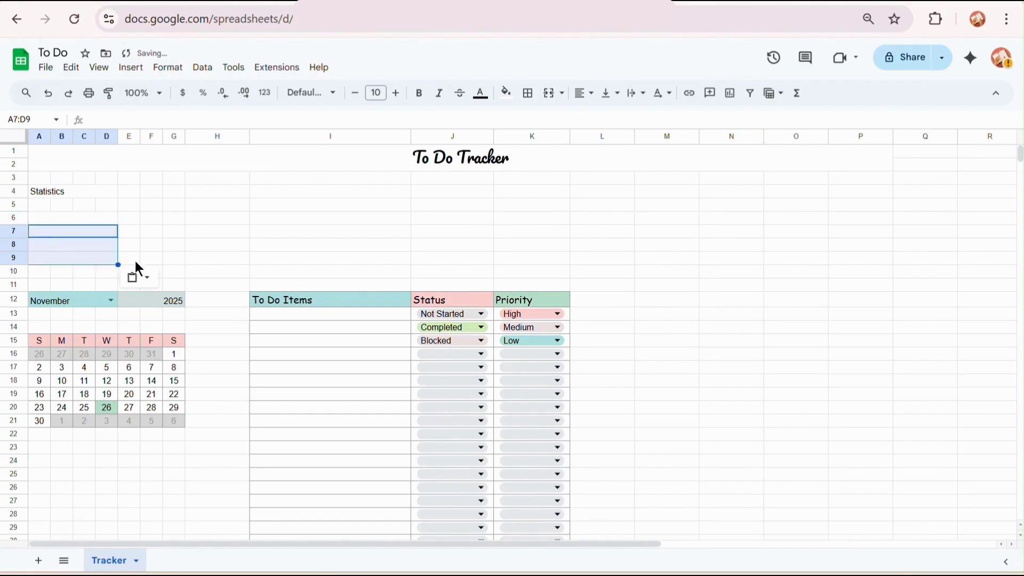
click(213, 233)
Enter the labels Not Started, Completed and Blocked in consecutive rows starting at A6.
click(61, 219)
text(ot Started)
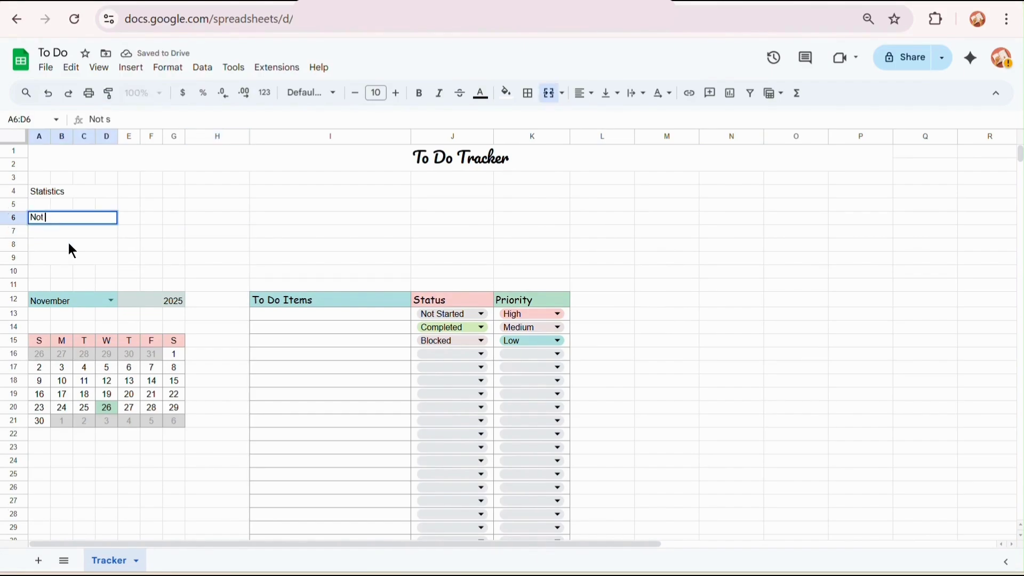
key(Return)
text(Completed)
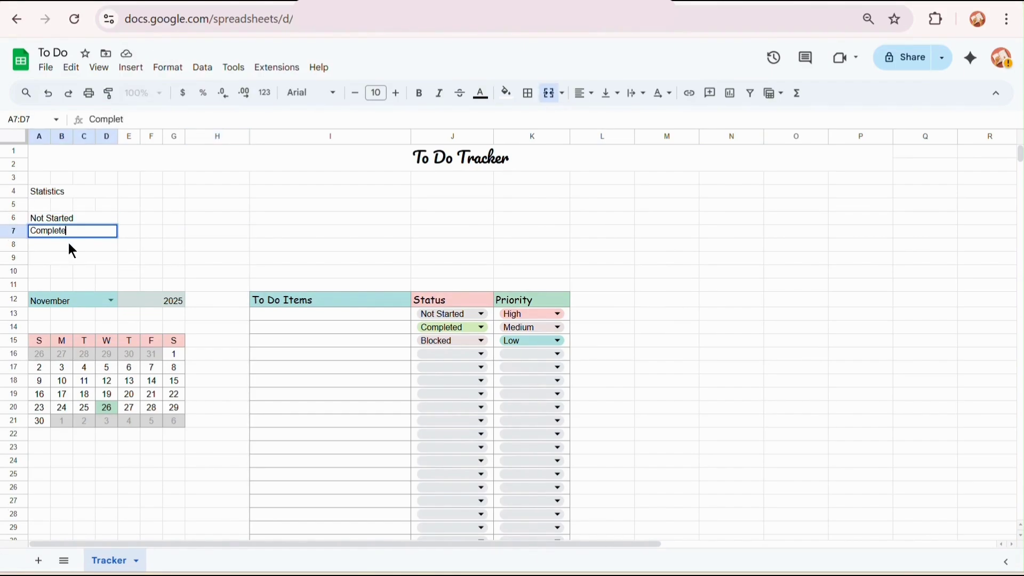
key(Return)
text(Blocked)
key(Return)
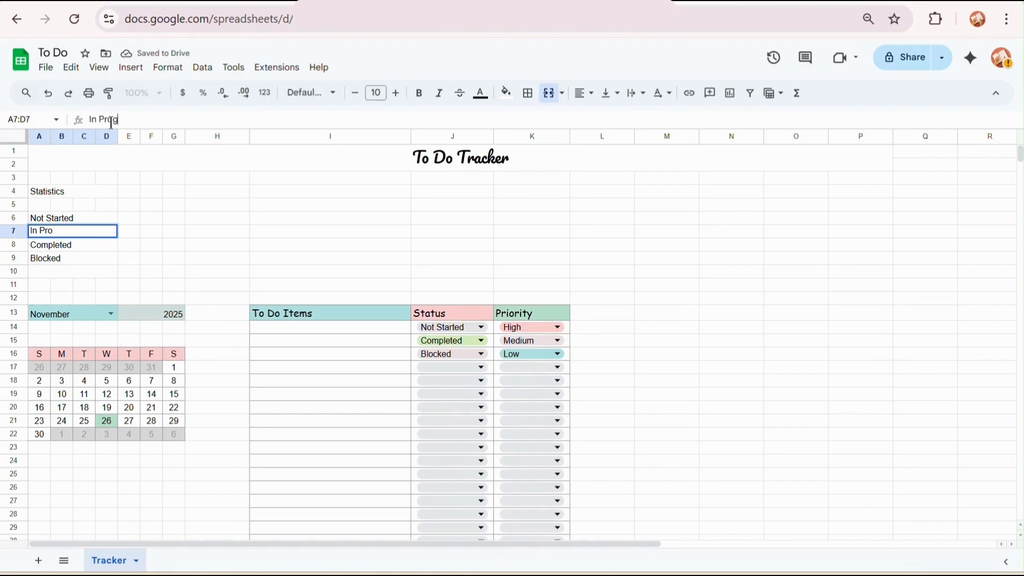
Add the label In Progress in A7, between Not Started and Completed.
click(111, 123)
text(In Progress)
key(Return)
Merge columns E and F separately in each of the statistics rows 6 to 9.
click(151, 271)
mouse_move(135, 219)
mouse_down()
mouse_move(150, 219)
mouse_move(145, 260)
mouse_up()
click(550, 96)
click(108, 93)
click(299, 233)
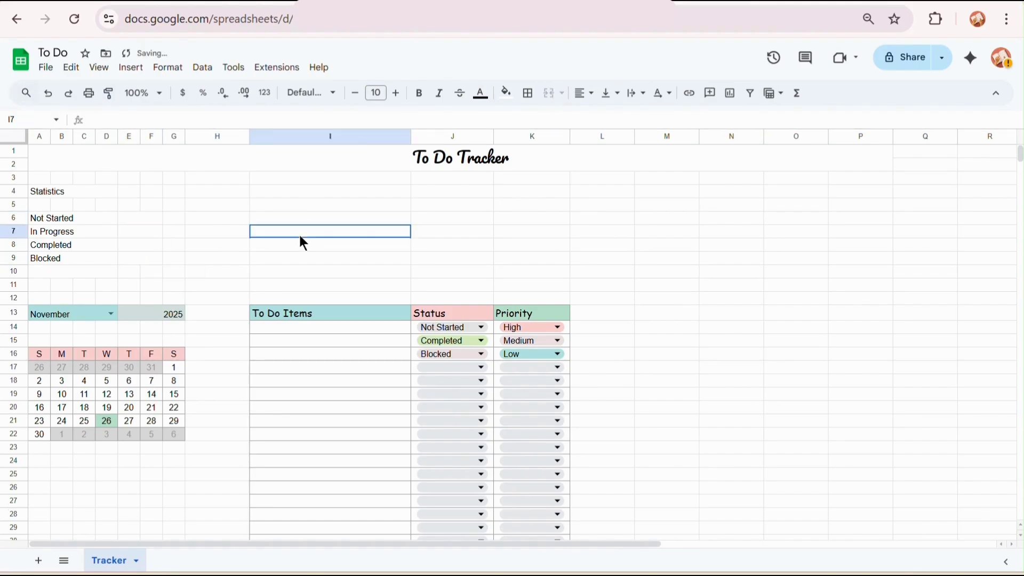
click(236, 192)
Write a COUNTIF formula in E6 that counts the statuses in J14:J66 matching the label in A6.
click(137, 218)
text(=Count)
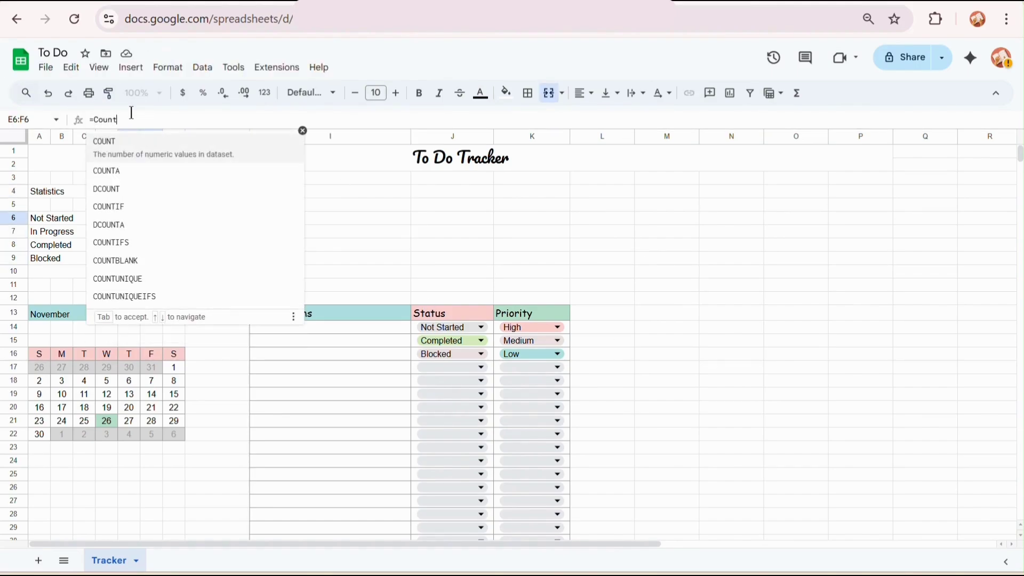
text(if($J14:J66,A6))
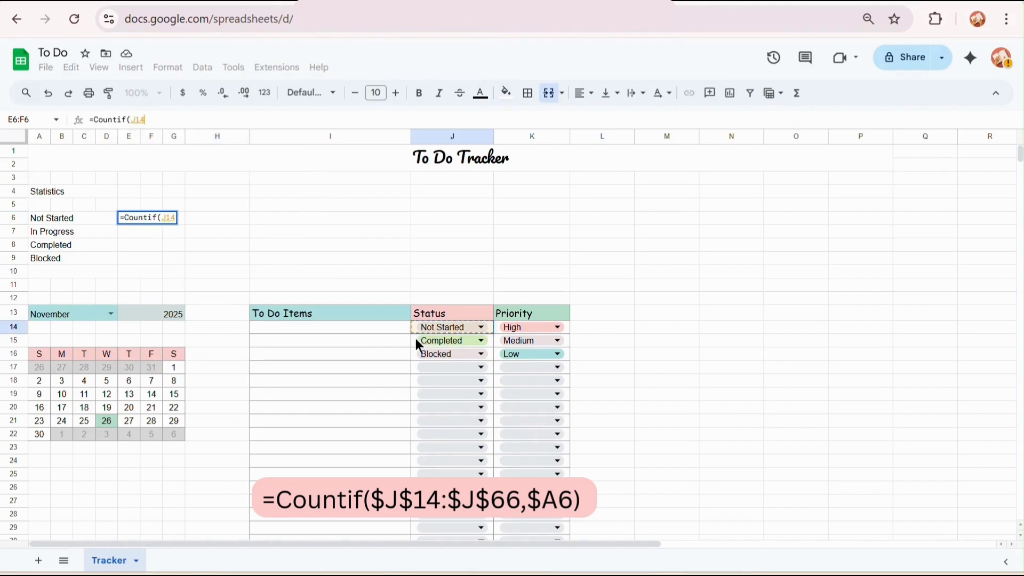
Lock the references so the formula in E6 reads =Countif($J$14:$J$66,$A6).
text($J$14:J66,A6)
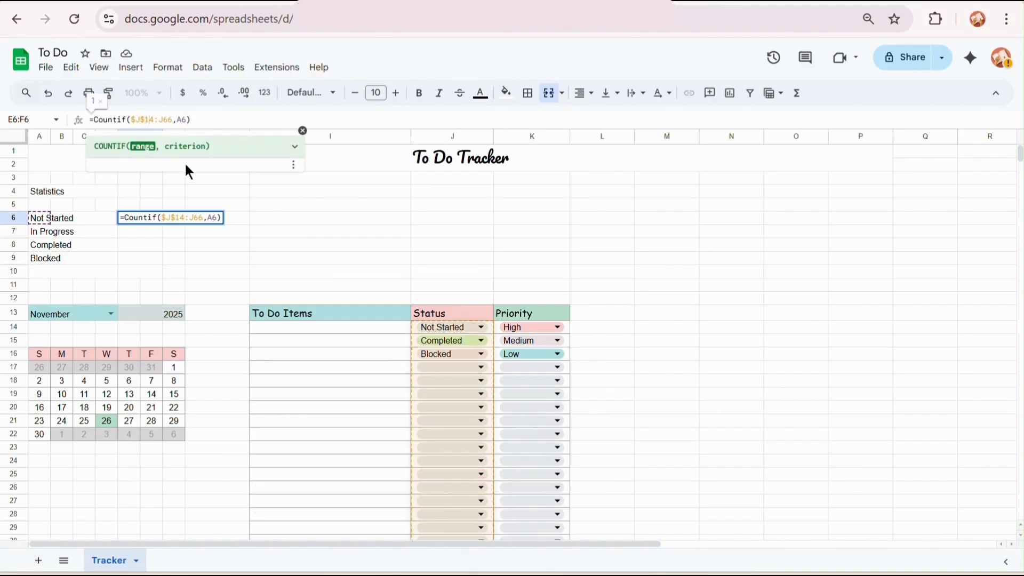
key(Right)
key(Right)
key(Right)
text($)
key(Right)
text($)
key(Right)
key(Right)
key(Right)
key(dollar)
key(Return)
Fill the COUNTIF formula from E6 down to row 9.
click(154, 219)
drag(164, 225, 160, 260)
click(205, 258)
Set the status in J14 to In Progress and undo the last status change in J16.
click(474, 332)
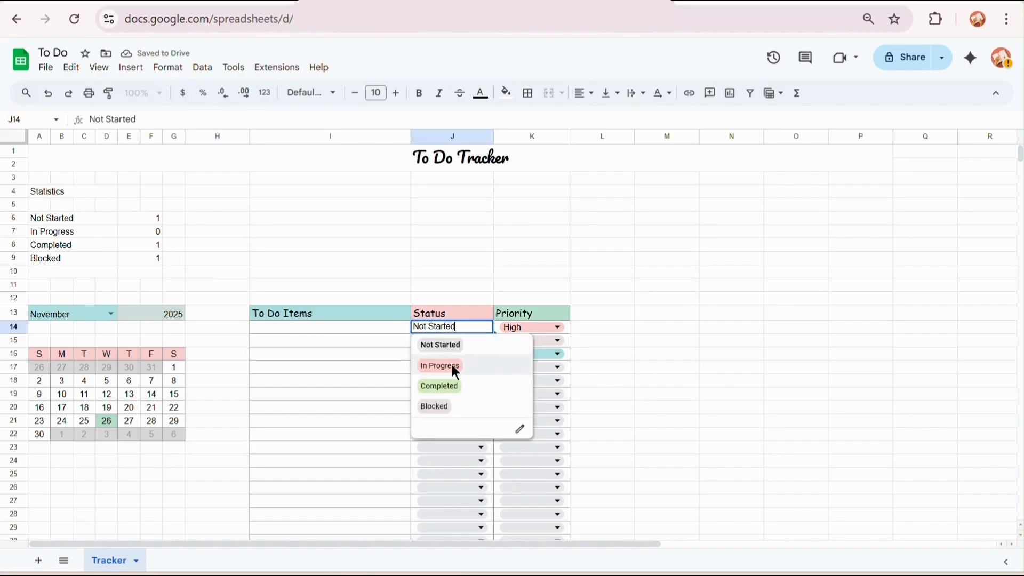
click(455, 366)
click(45, 343)
drag(44, 358, 174, 430)
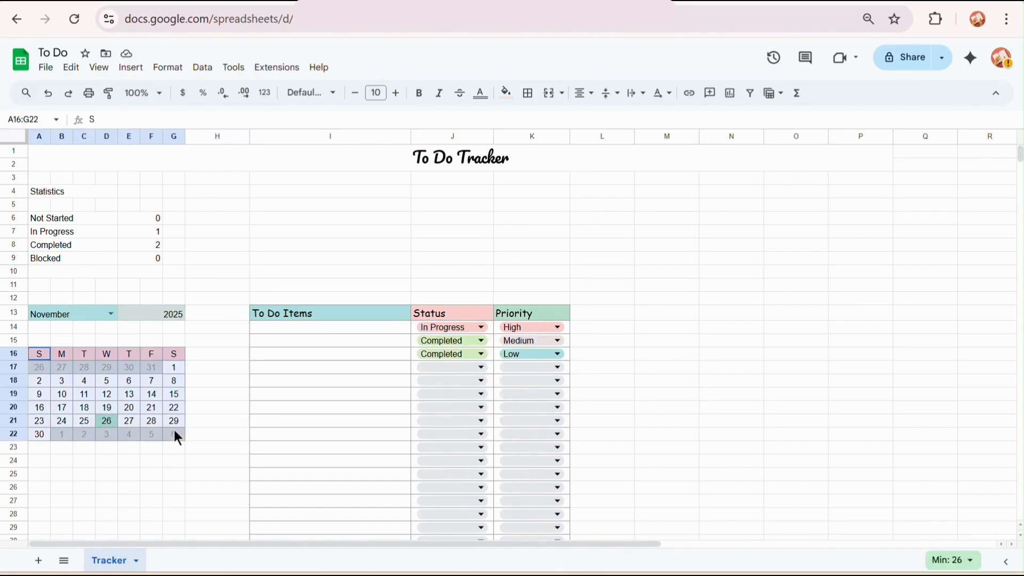
key(ctrl+z)
Move the calendar grid A16:G22 up one row so that it starts in A15.
key(ctrl+x)
click(36, 357)
drag(35, 357, 177, 429)
key(ctrl+x)
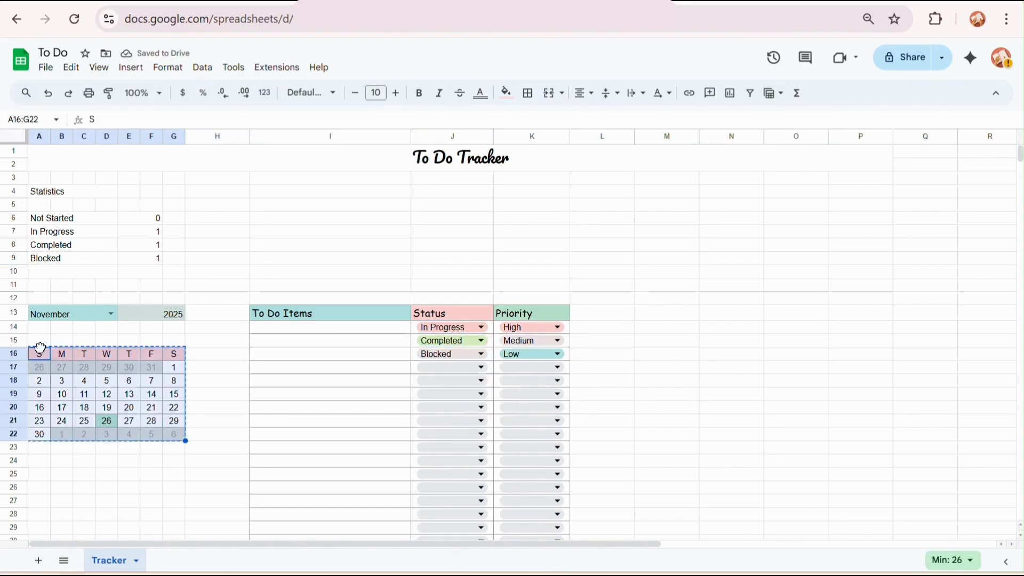
click(46, 346)
key(ctrl+v)
Clear the leftover grey formatting below the calendar by copying a blank cell over A22:G23.
click(62, 461)
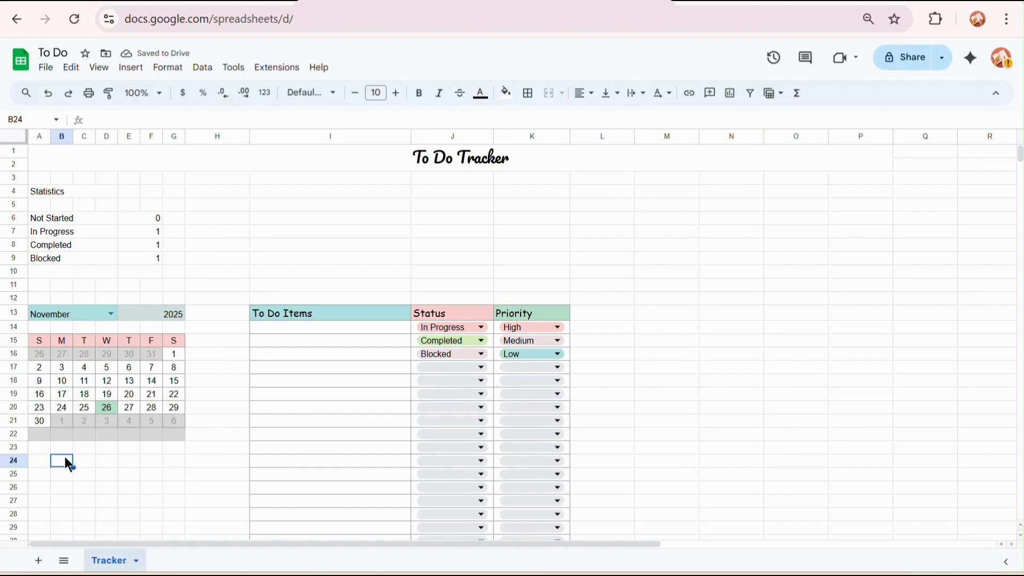
key(ctrl+c)
drag(41, 434, 172, 449)
key(ctrl+v)
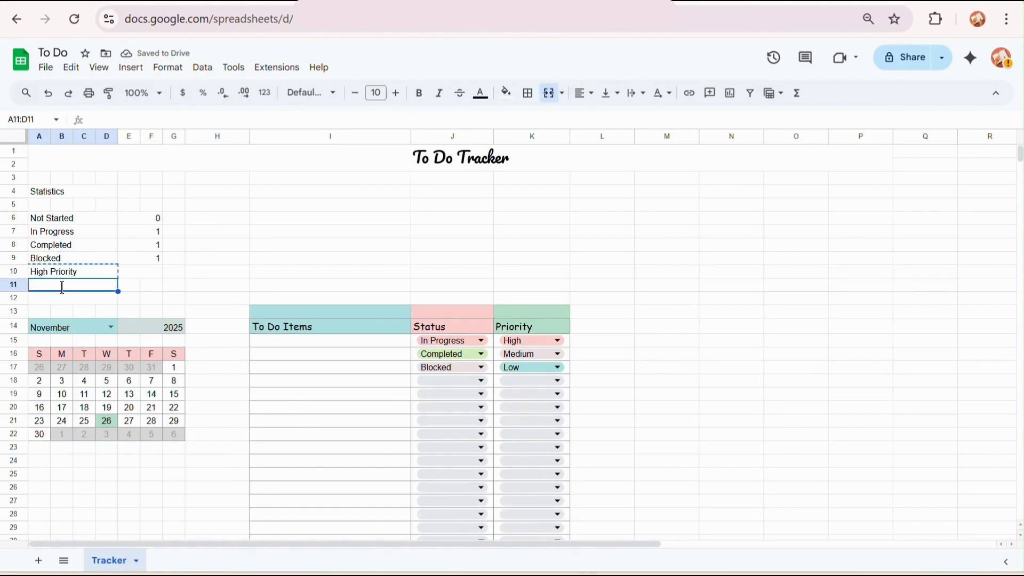
Enter the label "Medium Priority" in A11, below High Priority.
text(V)
key(BackSpace)
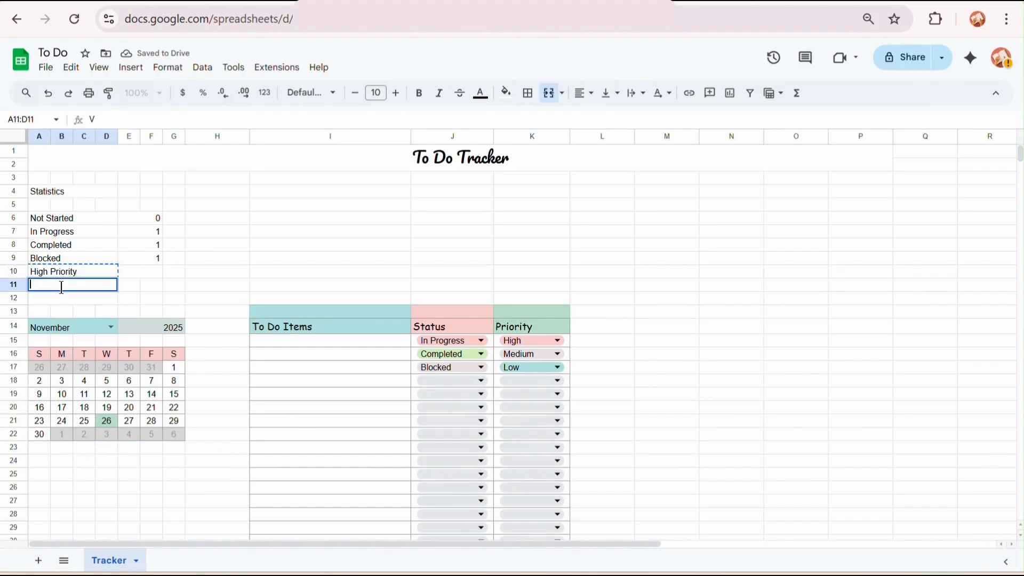
key(ctrl+v)
text(Medium)
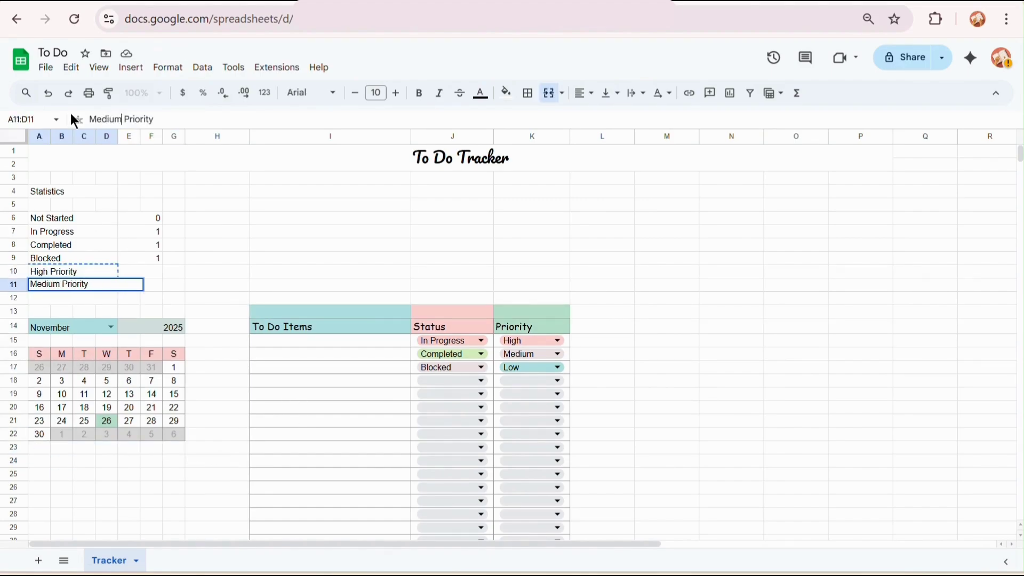
key(Return)
Copy the Medium Priority label to A12 and change it to "Low Priority".
click(47, 291)
key(ctrl+c)
click(45, 297)
key(ctrl+v)
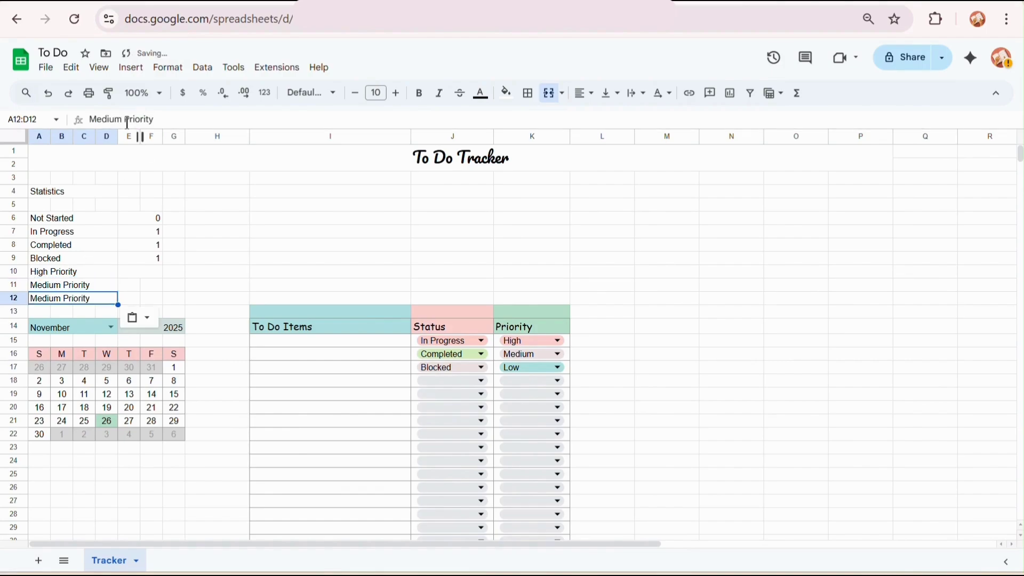
double_click(122, 119)
text(Low)
key(Return)
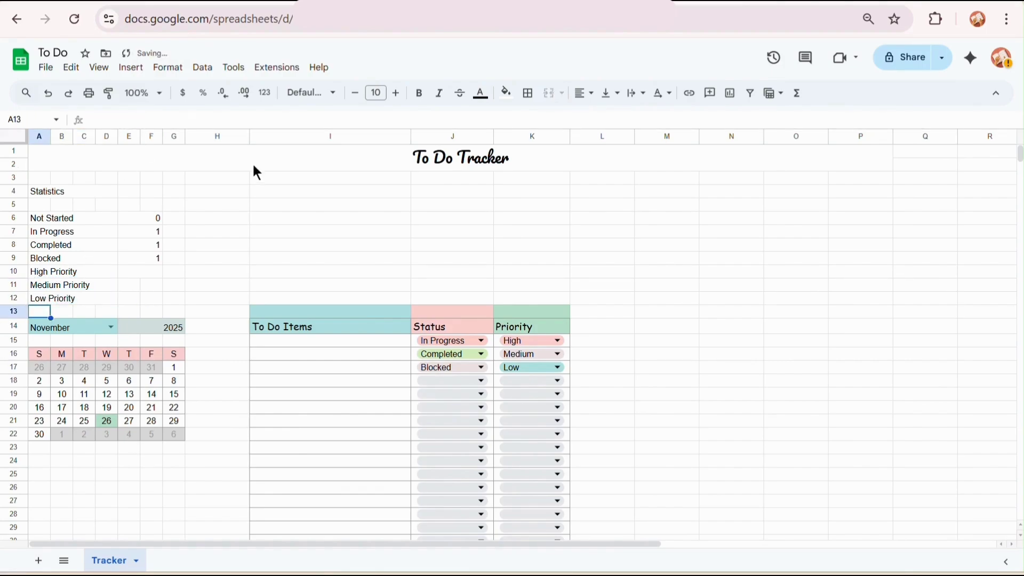
Copy the merged cell format of E10:F10 to the Medium Priority row below with Paint format.
click(133, 274)
click(109, 93)
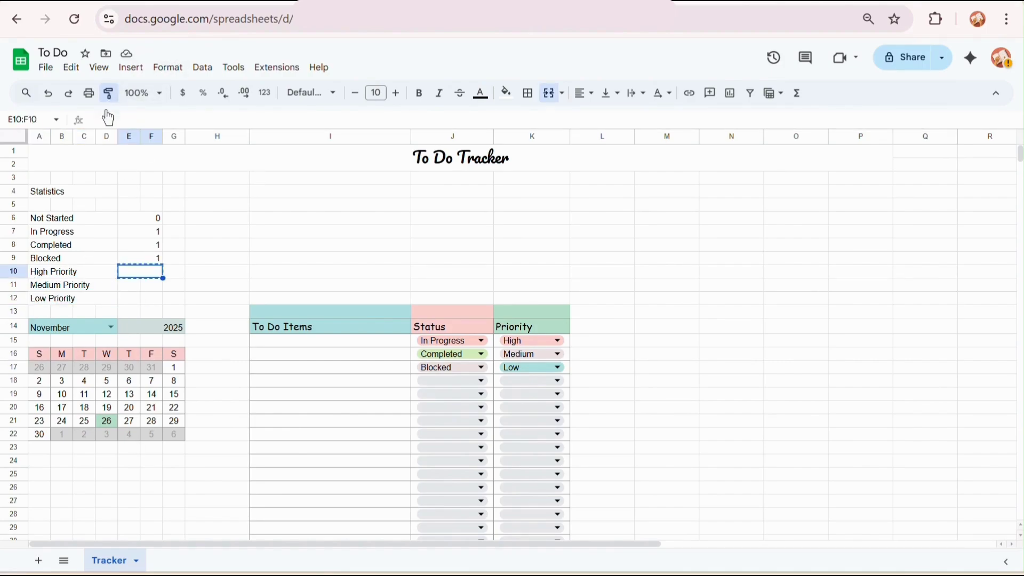
click(139, 286)
Start a COUNTIF formula in E10 with the priority cells K15:K67 as its range.
click(152, 274)
text(-coun)
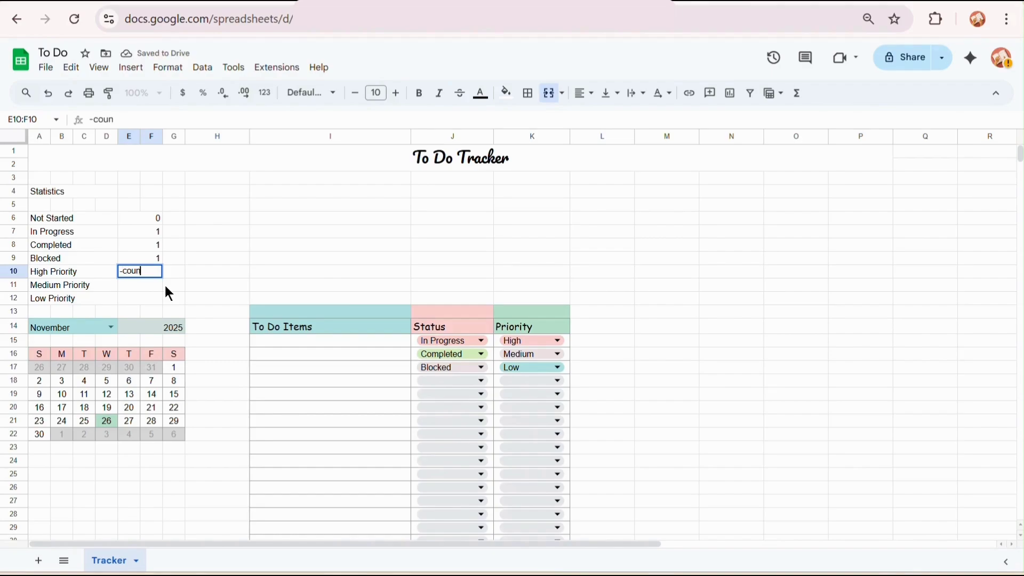
text(tif()
drag(94, 121, 30, 124)
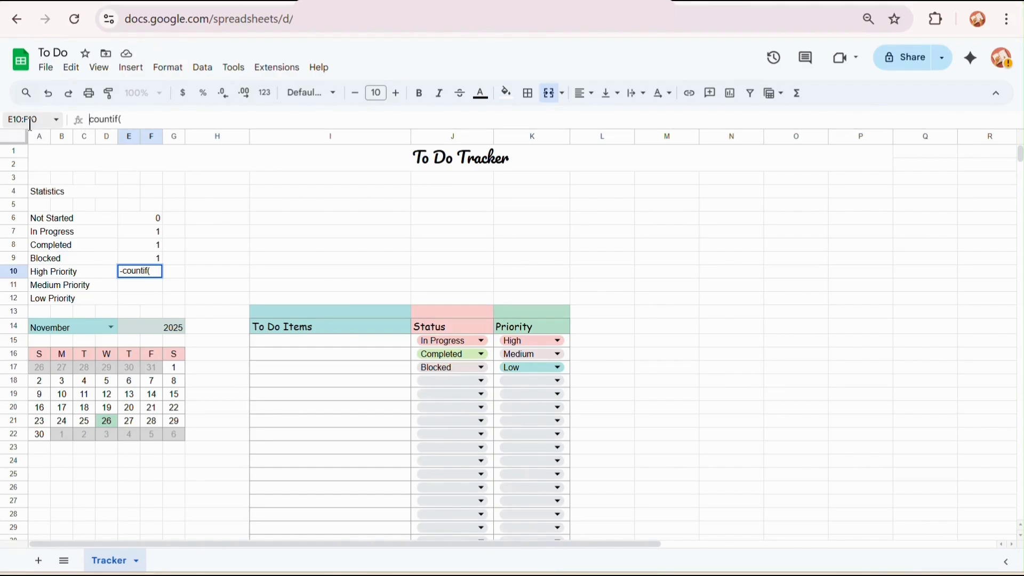
text(=)
click(157, 116)
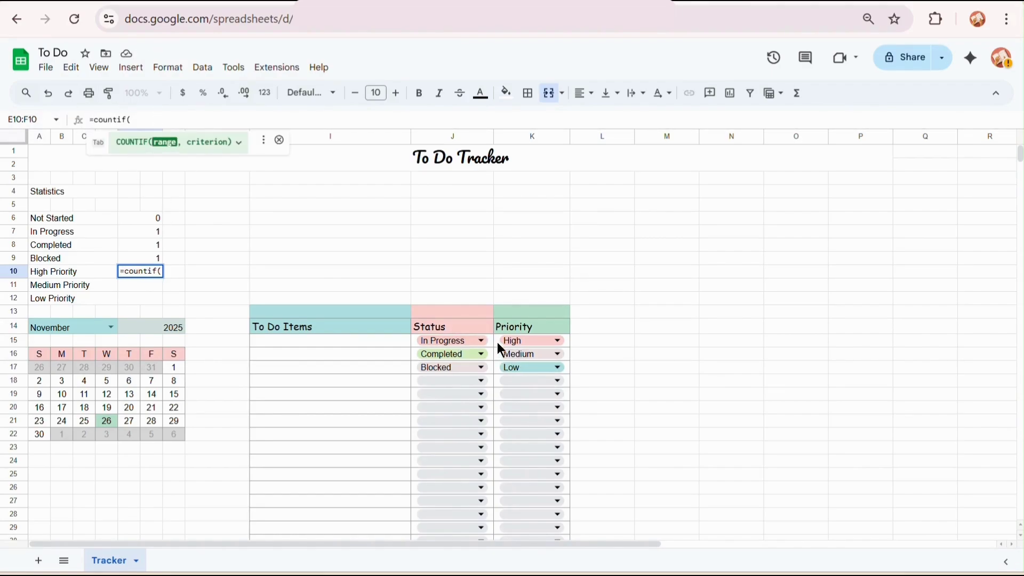
drag(499, 342, 501, 297)
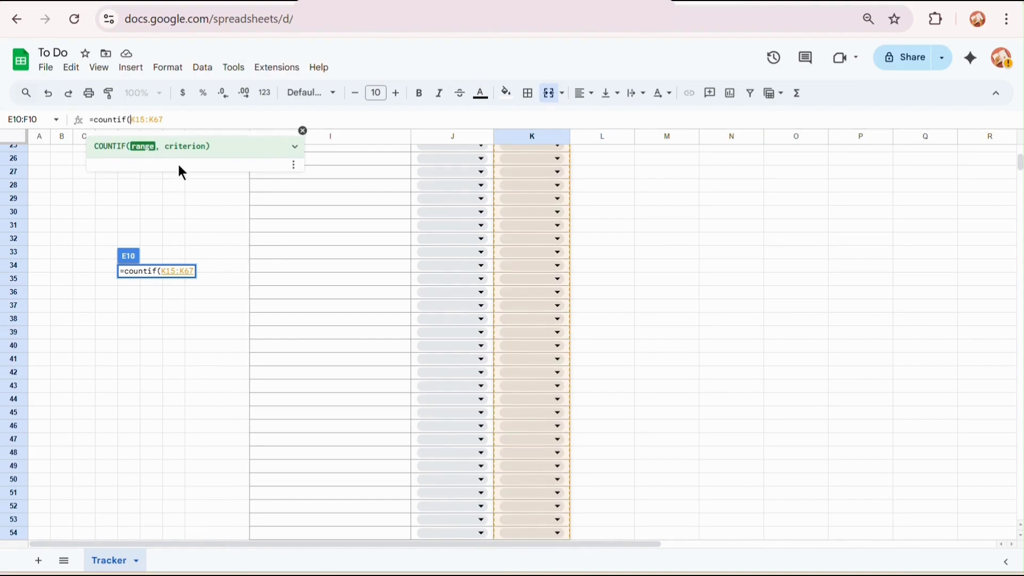
Make the range in the E10 formula absolute as $K$15:$K$67.
text($)
key(Right)
key(Right)
key(Right)
text($)
key(Right)
text($)
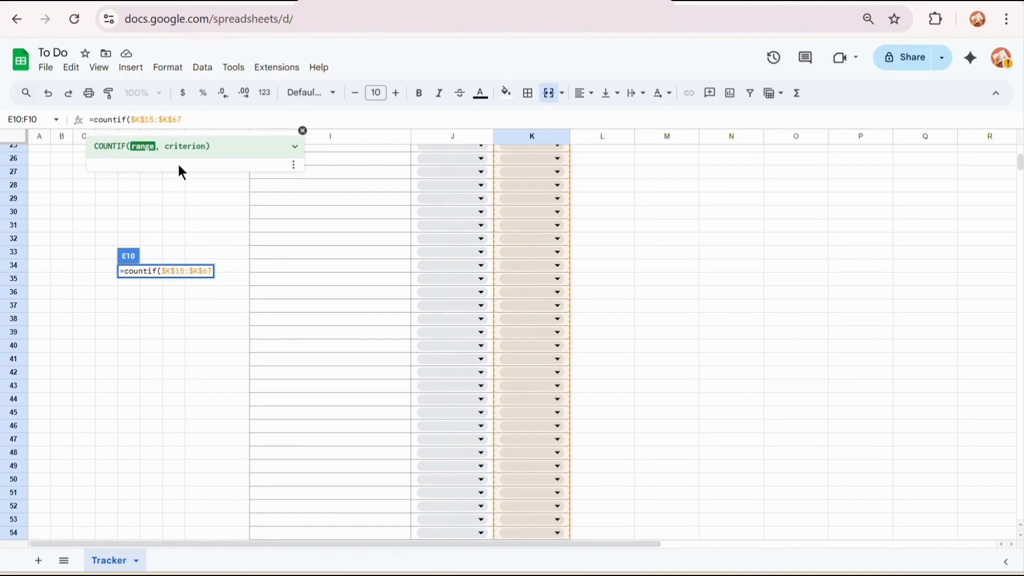
key(Right)
key(Right)
Complete the COUNTIF formula in E10 with A10 as its criterion.
text(,)
scroll(248, 306, up, 6)
click(53, 272)
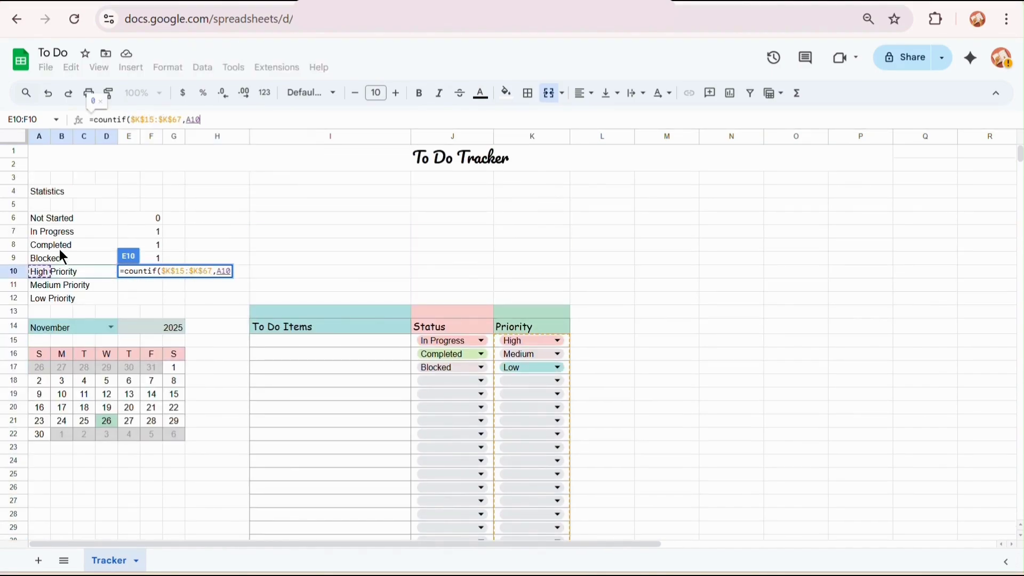
key(Return)
Shorten the labels in A10 to A12 to High, Medium and Low by removing the word Priority.
key(Up)
key(Left)
double_click(133, 119)
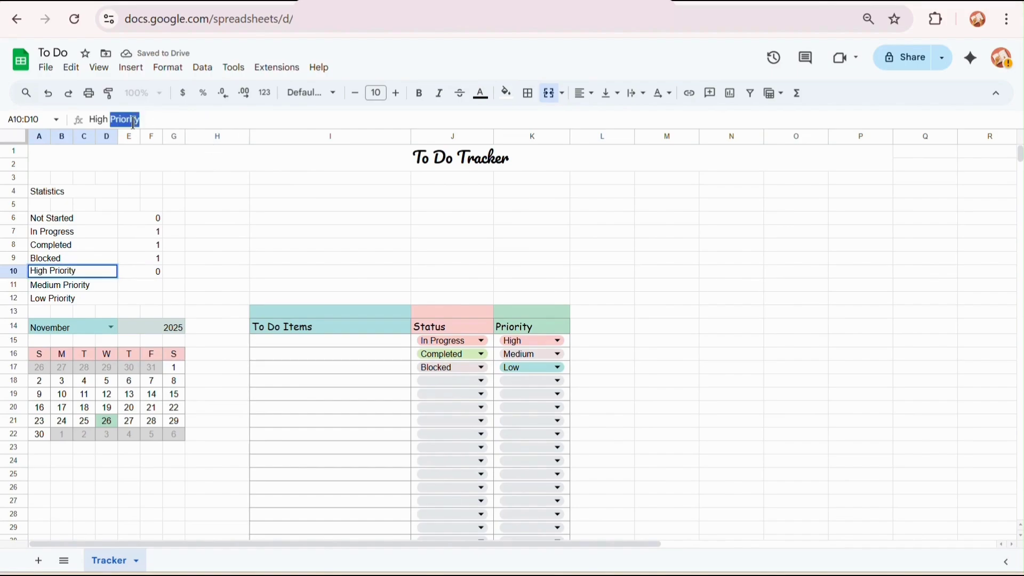
key(BackSpace)
key(Return)
double_click(140, 120)
key(BackSpace)
key(Return)
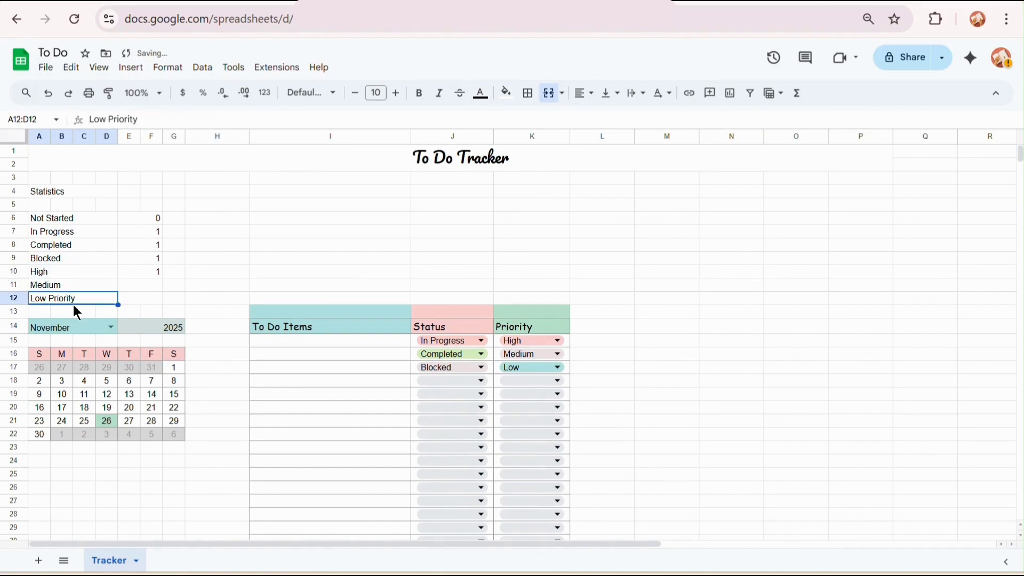
double_click(113, 120)
key(BackSpace)
click(213, 259)
Lock the criterion column so the formula in E10 reads =countif($K$15:$K$67,$A10).
click(160, 274)
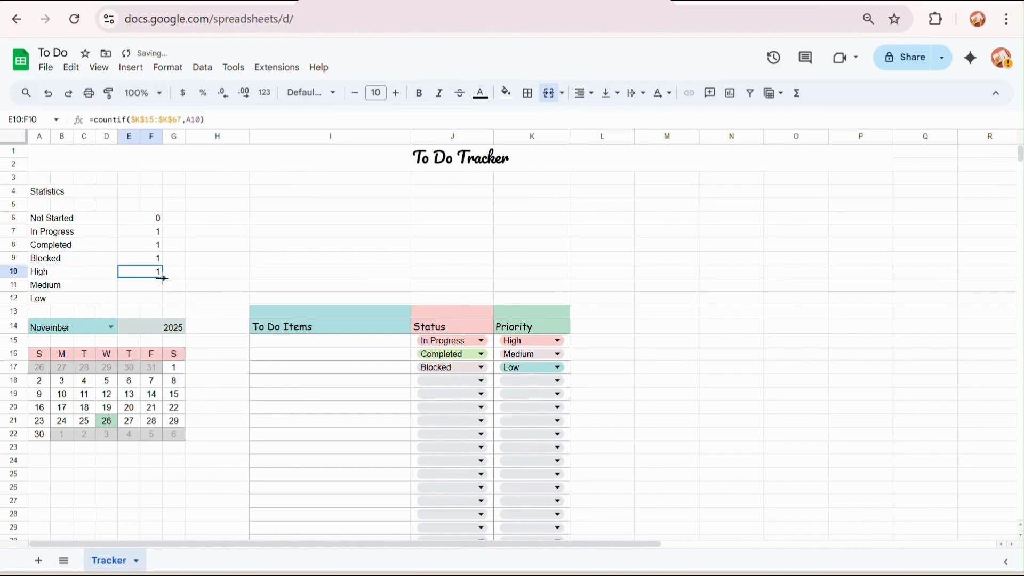
click(189, 119)
text($)
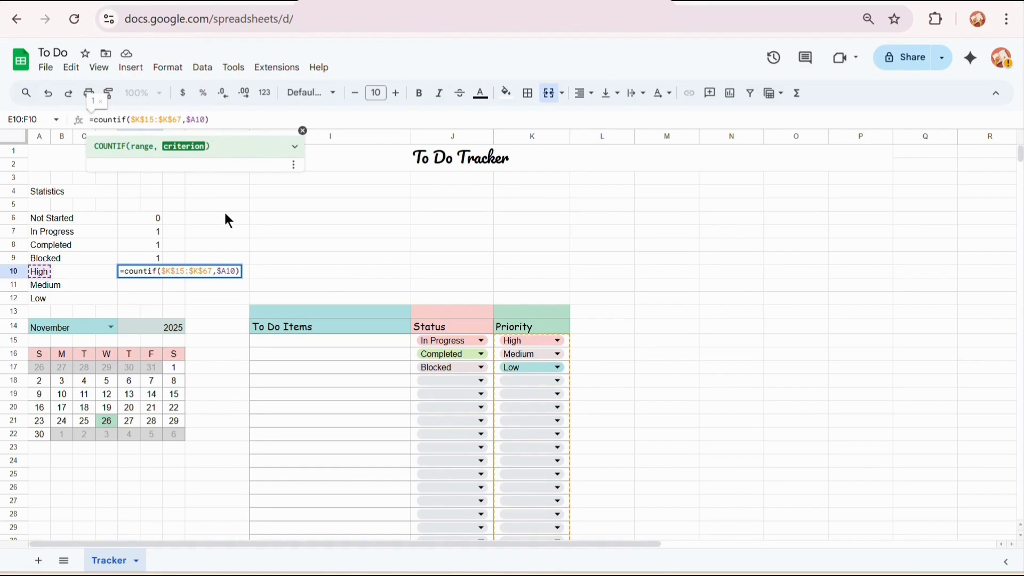
click(223, 212)
Fill the priority COUNTIF formula from E10 down to row 12.
click(151, 262)
click(158, 273)
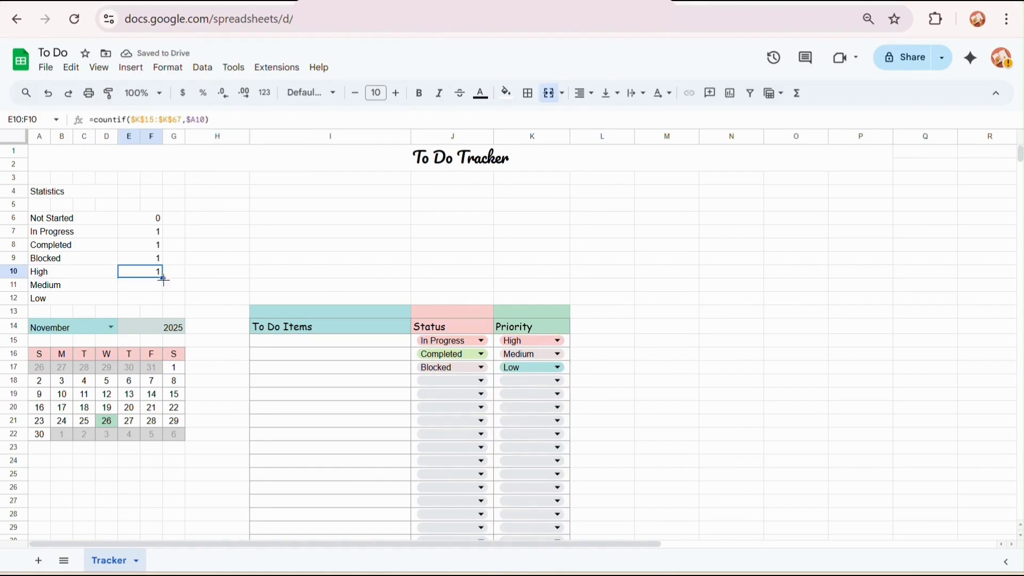
drag(165, 285, 164, 298)
Insert a doughnut chart from the status statistics in A6:F9.
drag(48, 218, 152, 259)
click(132, 67)
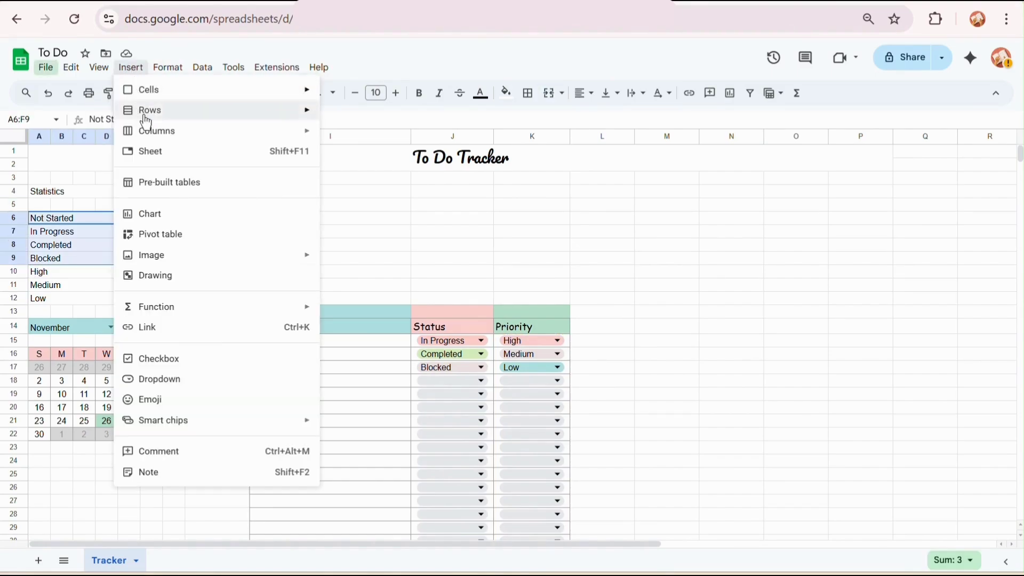
click(160, 214)
click(899, 179)
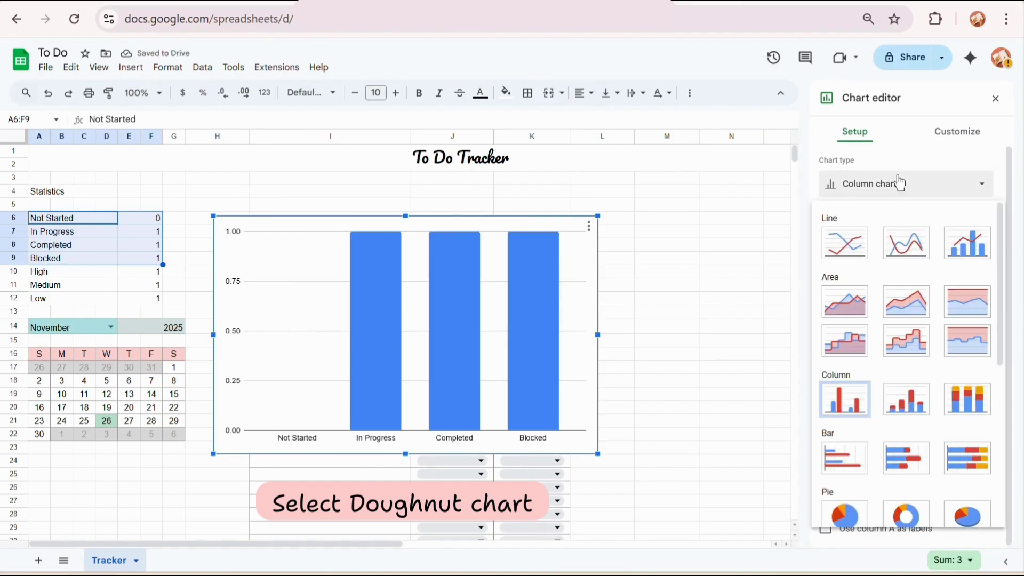
click(911, 517)
Move the doughnut chart above the To Do Items column and shrink it to fit between rows 3 and 12.
drag(520, 230, 540, 180)
drag(620, 283, 476, 284)
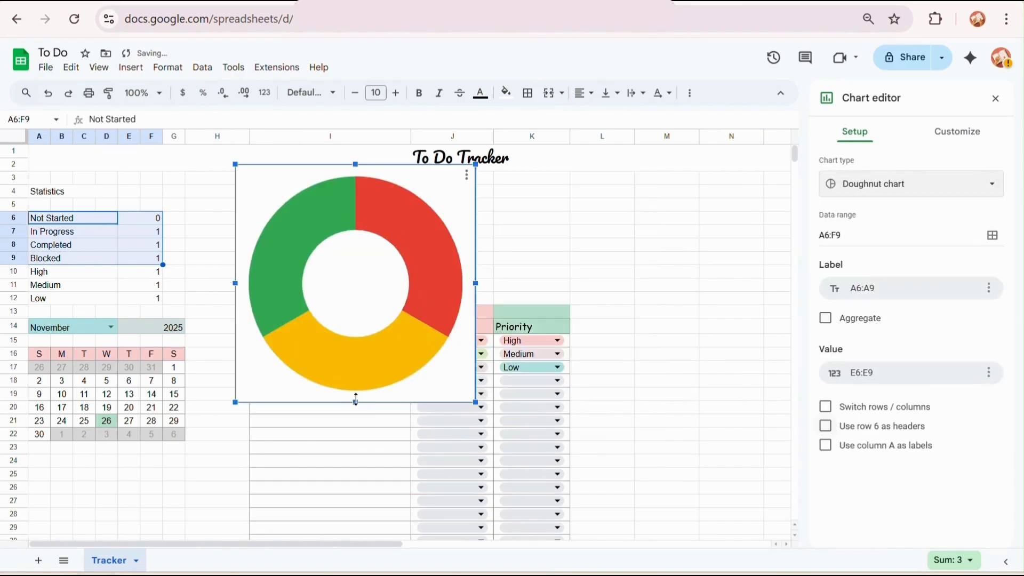
drag(355, 402, 357, 298)
drag(475, 232, 406, 231)
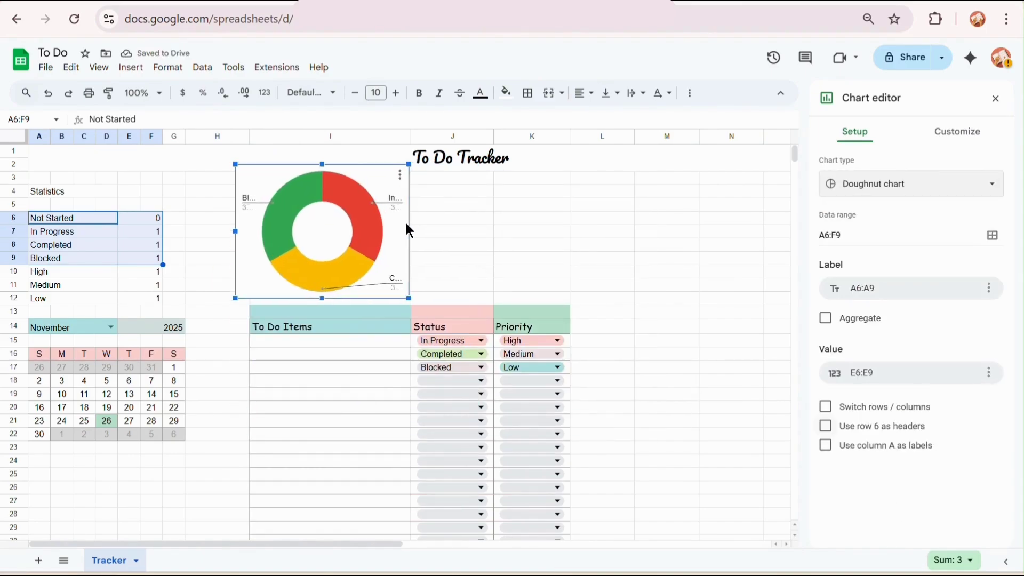
click(9, 288)
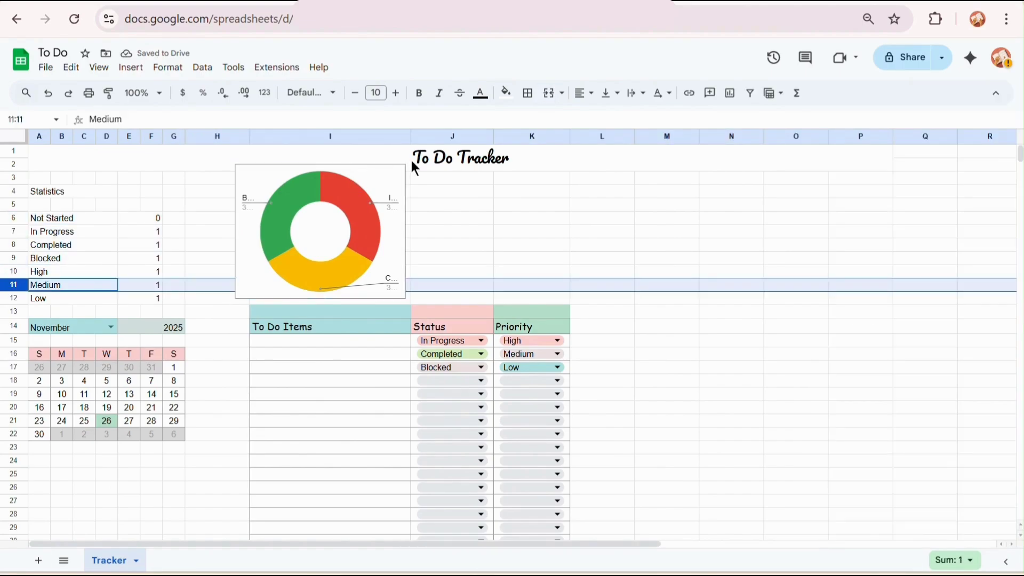
click(406, 164)
drag(405, 164, 376, 180)
Remove the doughnut chart's background color and chart border color.
double_click(389, 206)
click(956, 132)
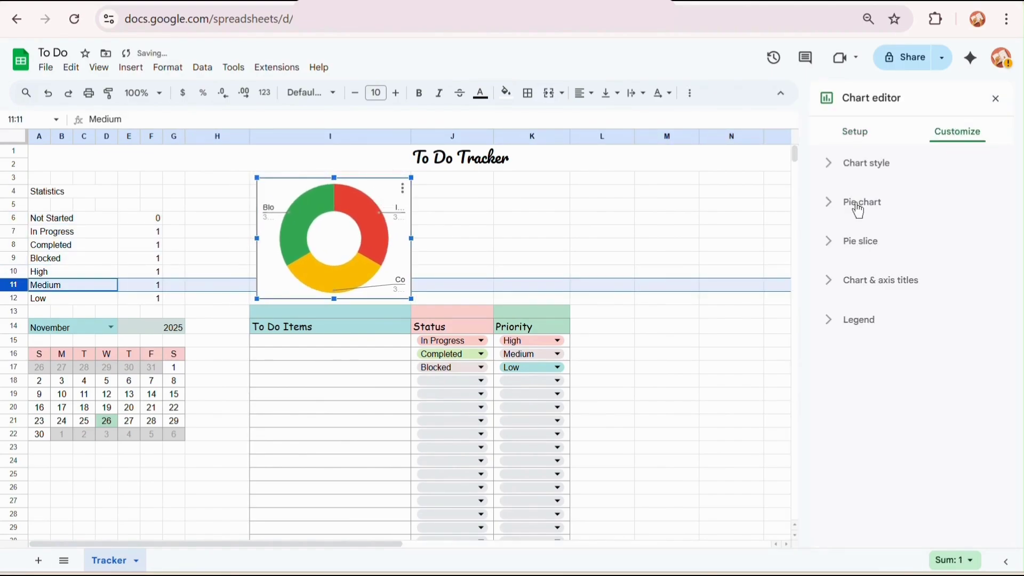
click(828, 163)
click(842, 216)
click(853, 246)
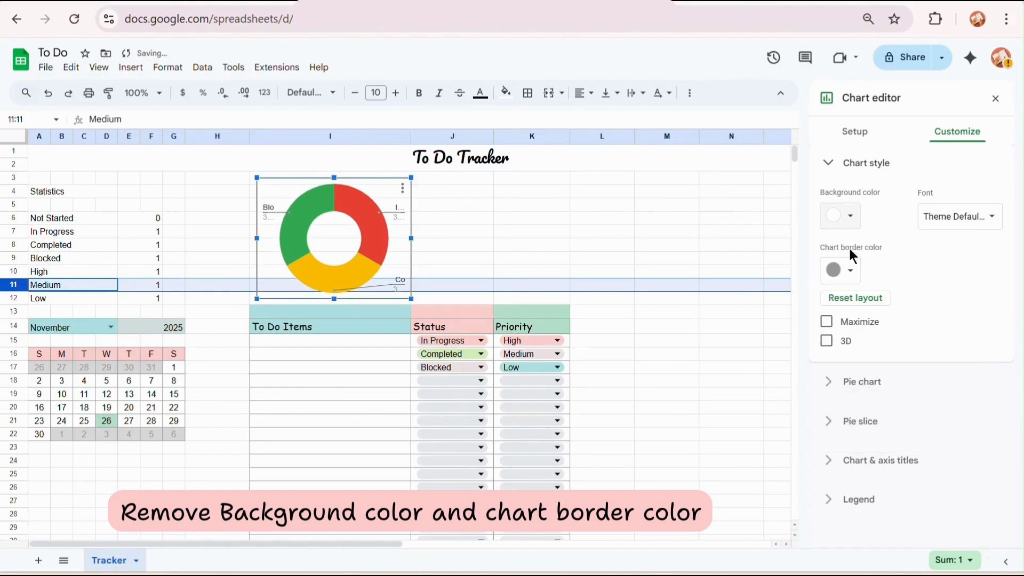
click(849, 270)
click(853, 299)
Set the doughnut chart's slice label to Label and its legend position to None.
click(827, 382)
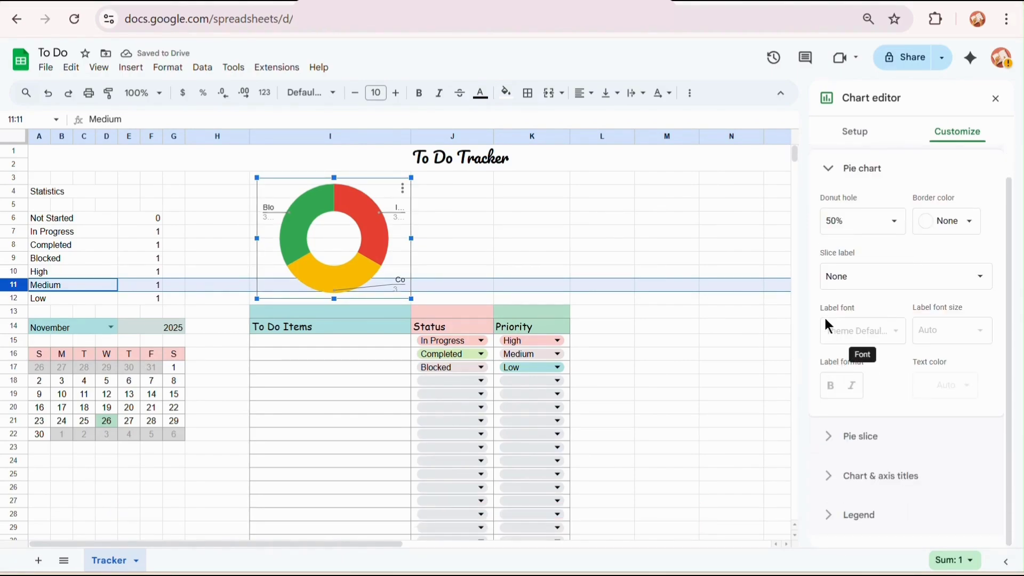
click(906, 268)
click(892, 298)
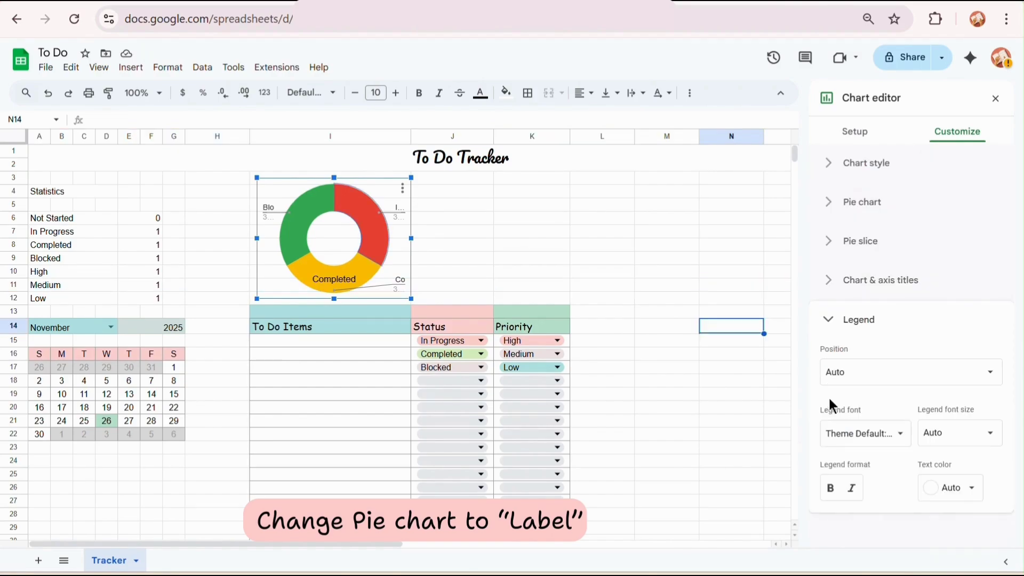
click(876, 371)
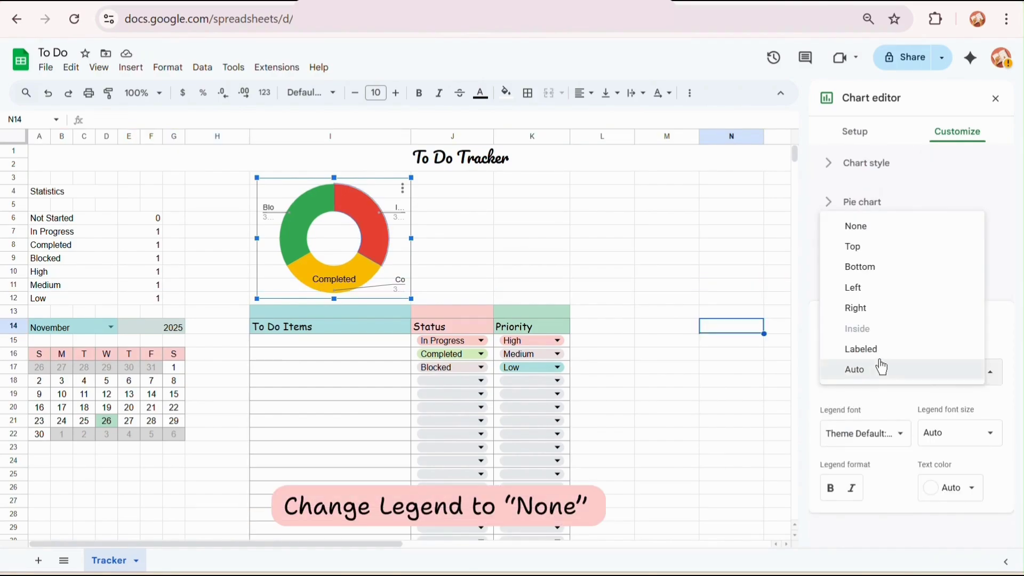
click(880, 227)
click(569, 233)
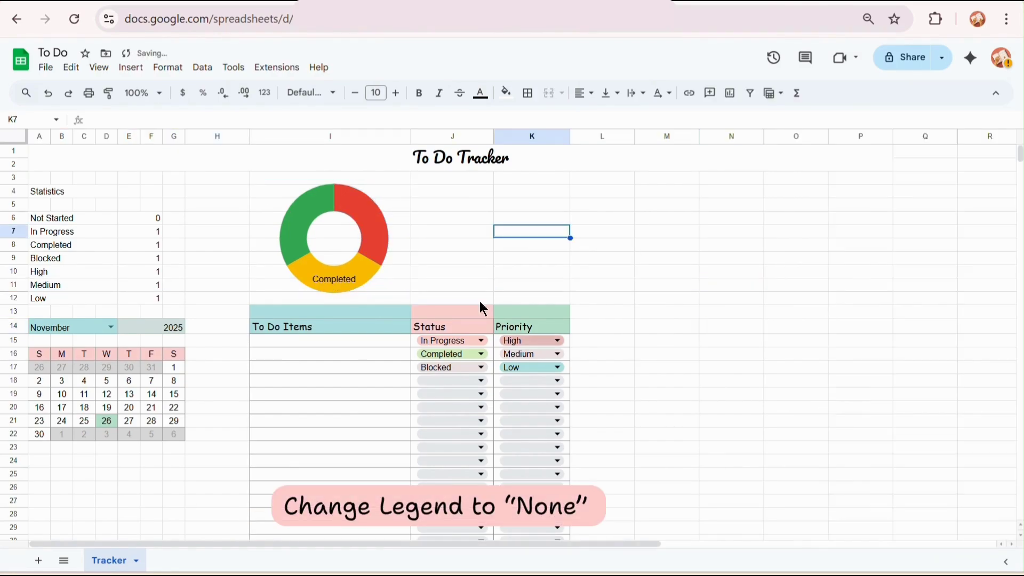
Give the doughnut chart the title "Status" and centre the title.
double_click(393, 224)
click(836, 469)
click(836, 469)
click(842, 376)
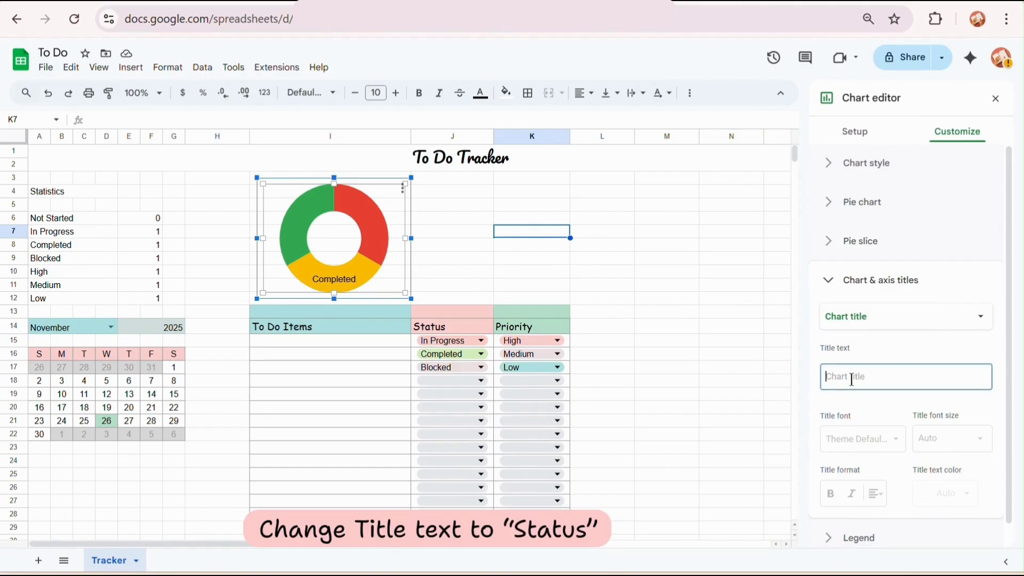
text(Status)
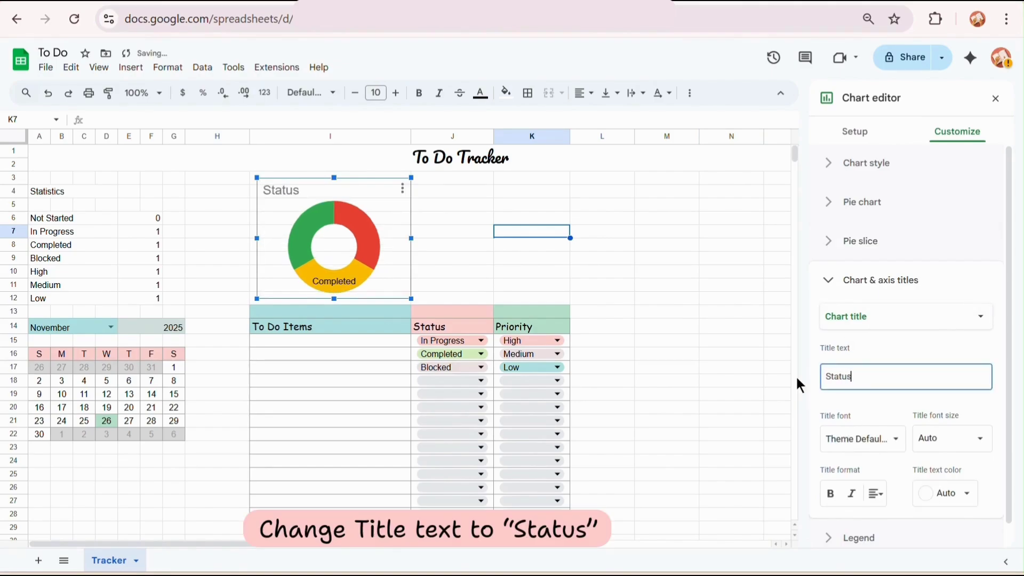
scroll(955, 431, down, 1)
click(875, 470)
click(891, 494)
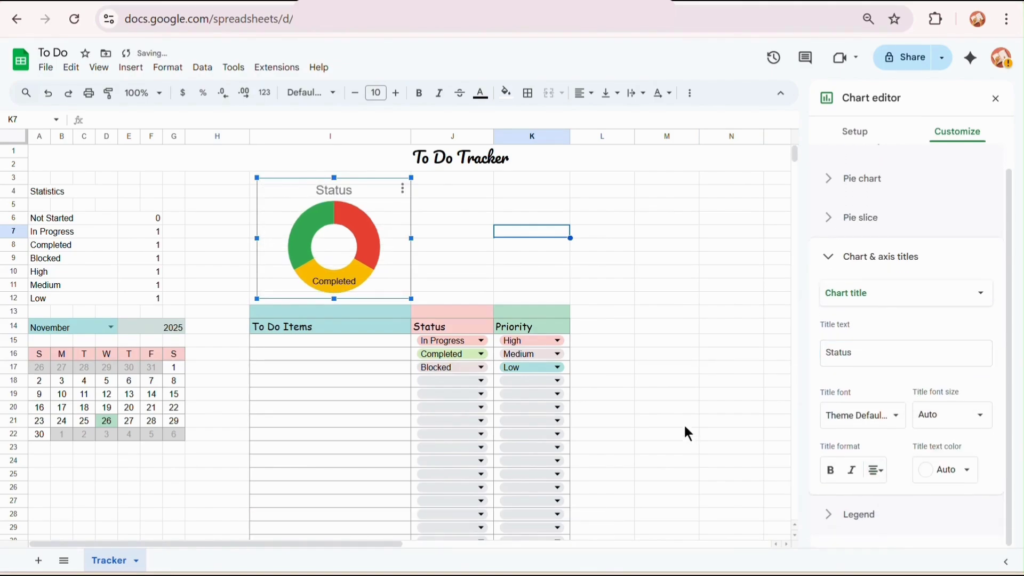
Duplicate the Status doughnut chart and place the copy beside it above the Status and Priority columns.
click(684, 424)
click(684, 376)
key(ctrl+c)
drag(259, 311, 306, 291)
key(ctrl+v)
click(740, 341)
click(377, 258)
key(ctrl+c)
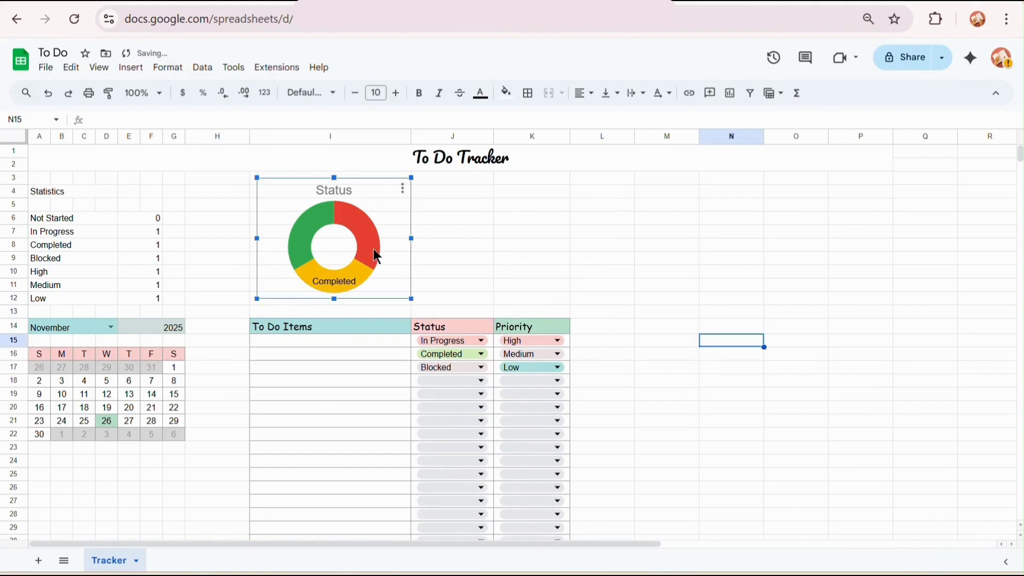
click(731, 244)
key(ctrl+v)
drag(844, 290, 542, 222)
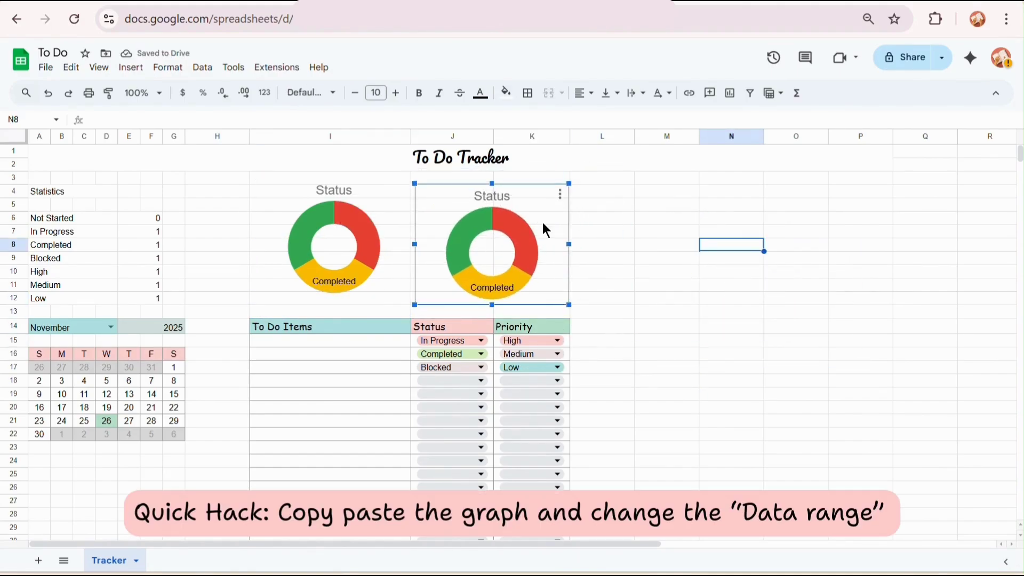
Change the copied doughnut chart's data range to A10:F12.
double_click(542, 222)
click(972, 233)
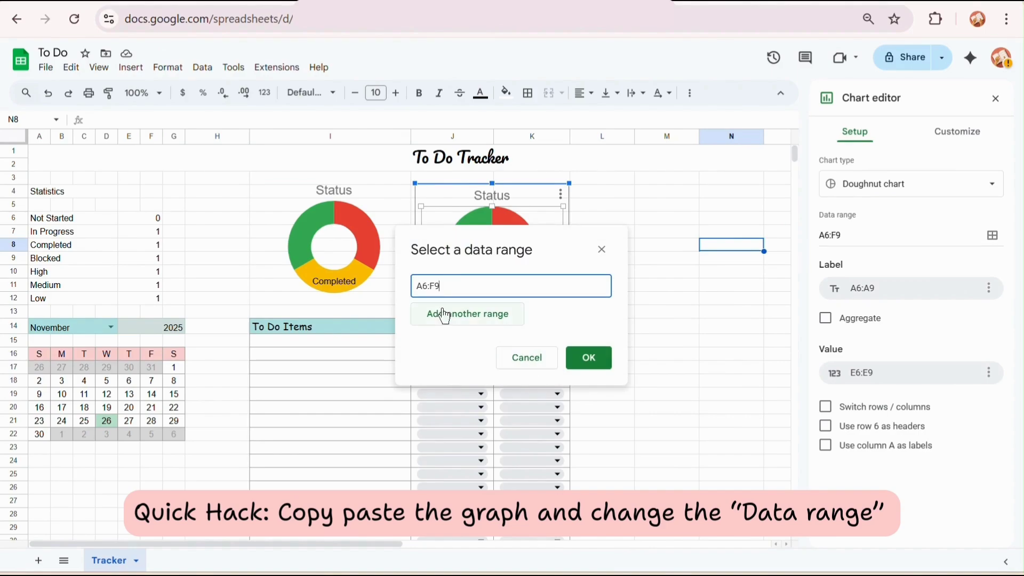
drag(160, 299, 37, 272)
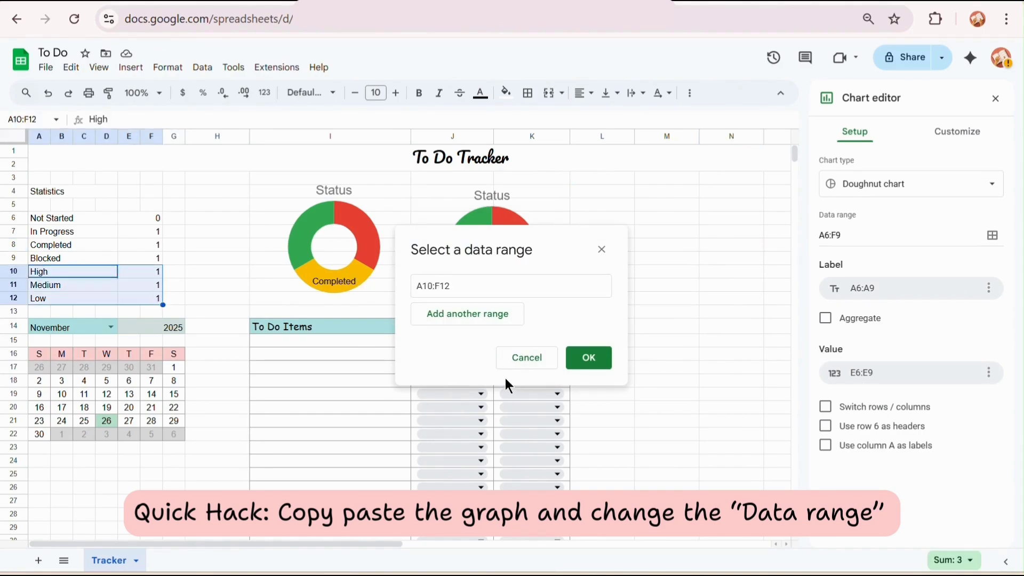
click(589, 358)
Recolor the copied chart's High slice with the custom light pink and its Medium slice with the custom light grey.
click(957, 132)
click(853, 241)
click(850, 341)
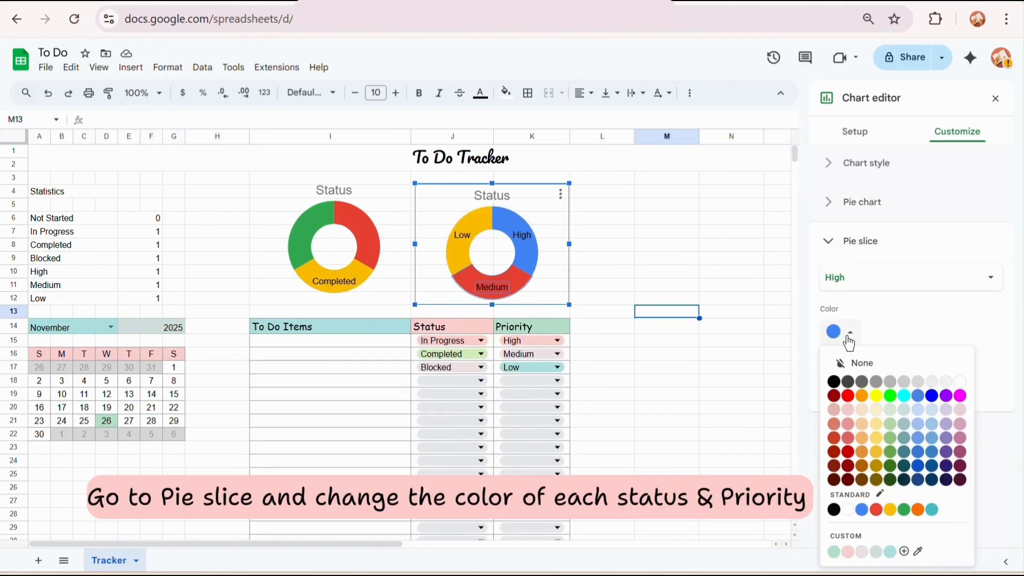
click(848, 553)
click(864, 277)
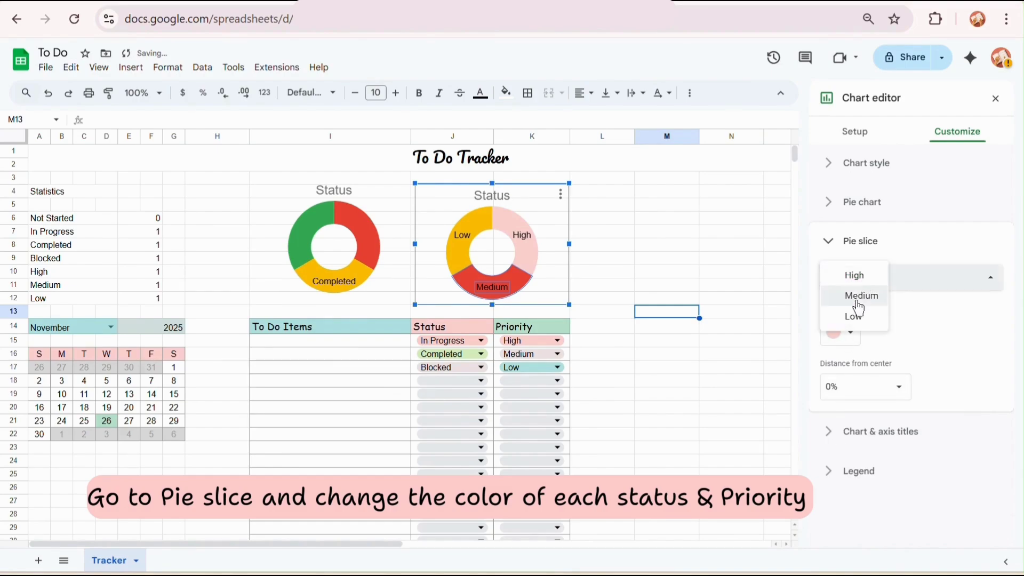
click(856, 294)
click(852, 334)
click(879, 555)
click(848, 333)
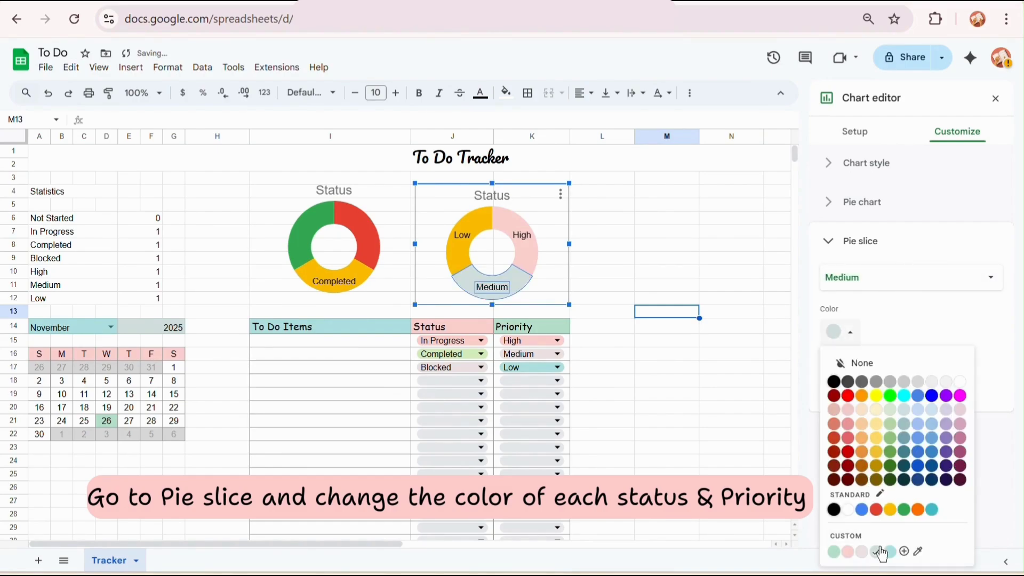
Recolor the copied chart's Low slice with the custom light green.
click(864, 278)
click(854, 294)
click(847, 331)
click(834, 551)
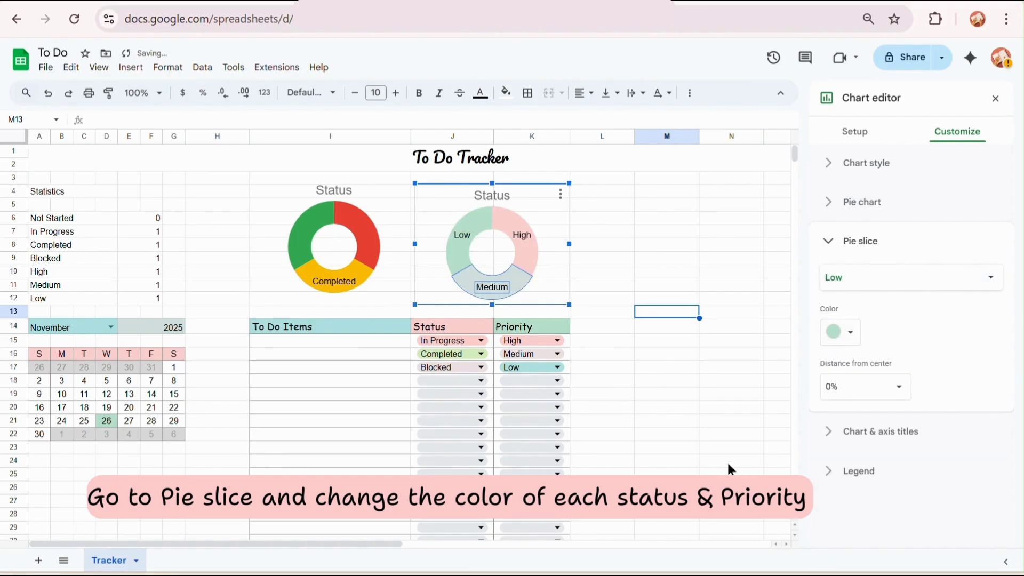
Change the color of the Not Started slice in the original Status chart.
click(666, 232)
double_click(354, 221)
click(848, 333)
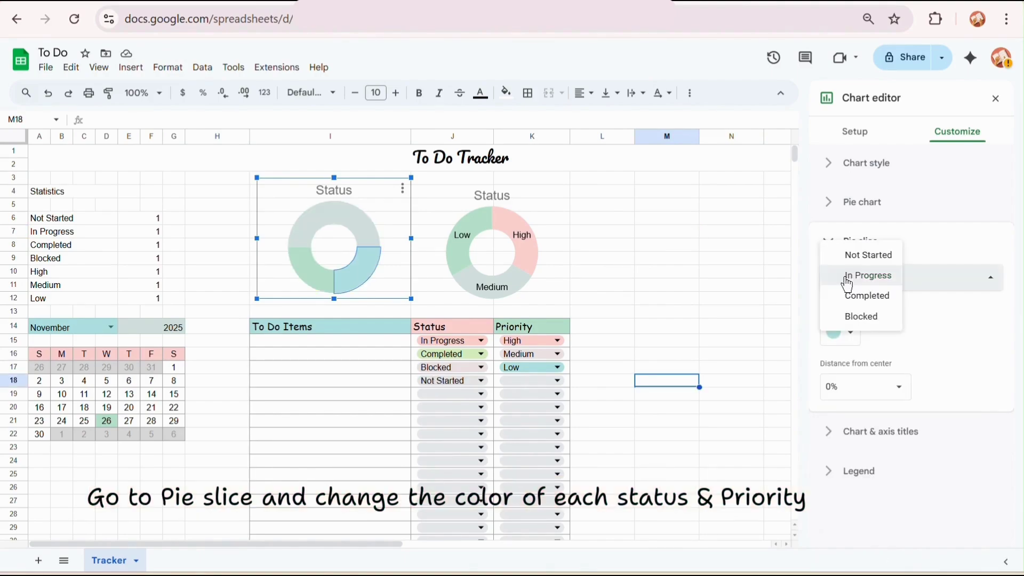
click(849, 252)
click(841, 332)
click(882, 552)
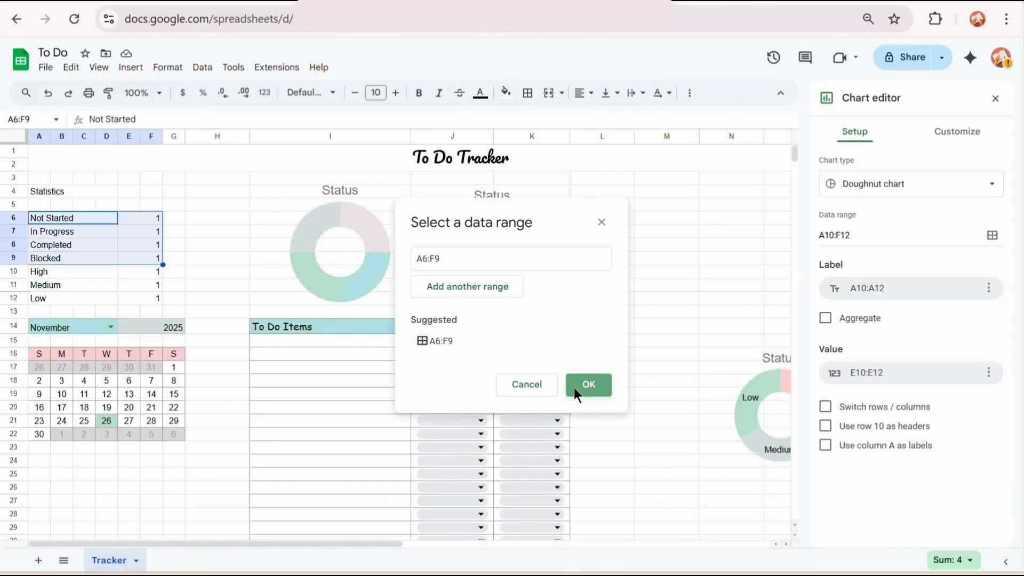
Set the new chart copy's data range to A6:F9, and move and enlarge the copy.
click(581, 386)
click(674, 314)
drag(788, 404, 704, 253)
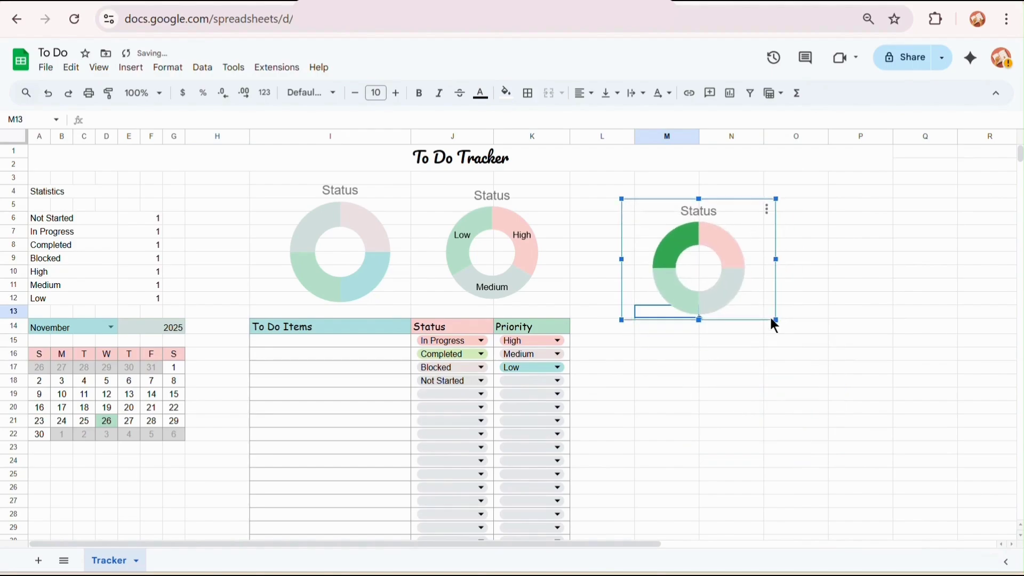
drag(773, 321, 951, 449)
Insert two rows above rows 13 and 14 to make room for the charts.
click(407, 305)
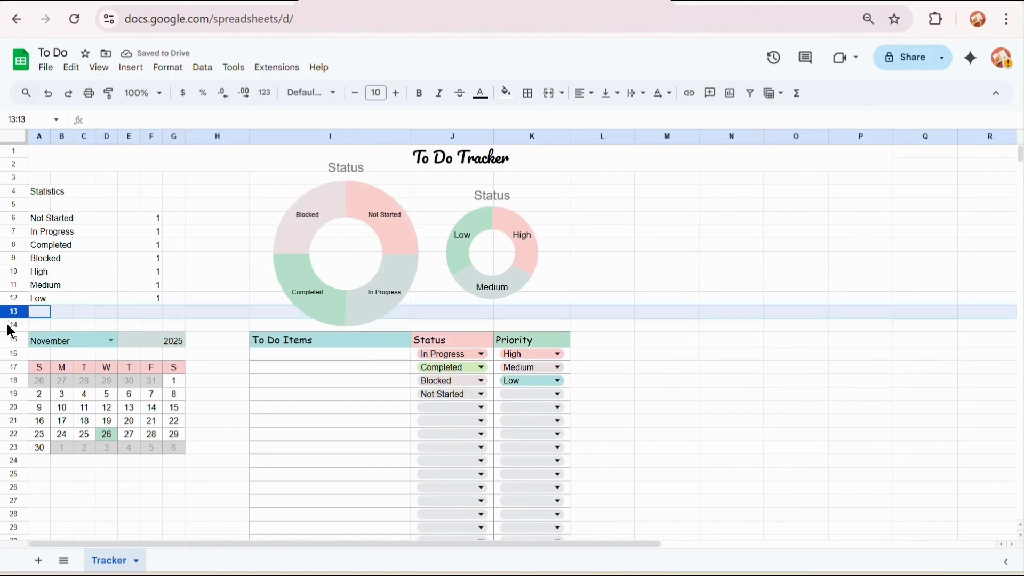
drag(7, 325, 8, 311)
right_click(8, 311)
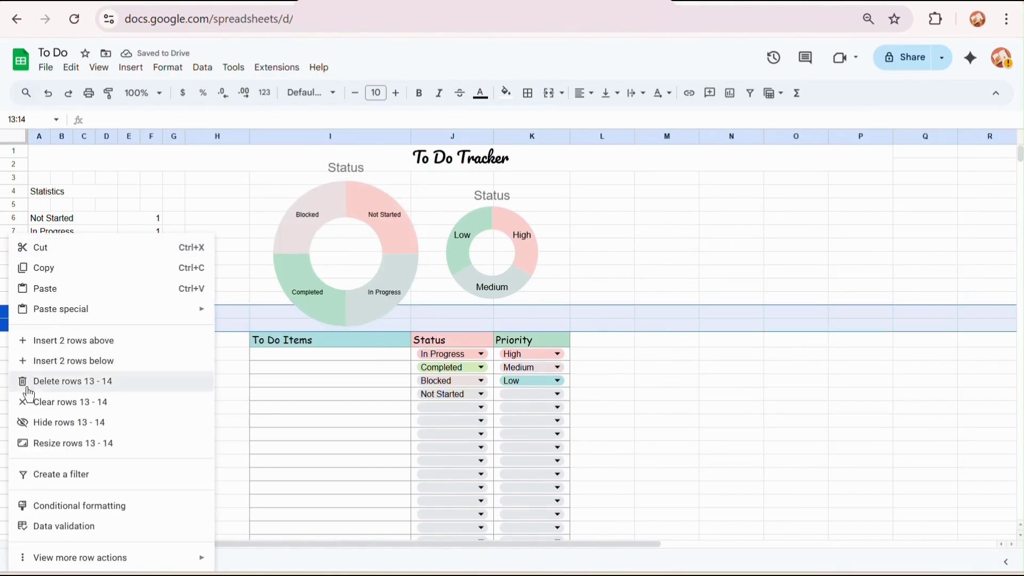
click(40, 341)
click(624, 351)
Shrink the Status chart to fit above the To Do Items column and enlarge the priority chart down to row 15.
click(421, 229)
drag(407, 230, 407, 253)
drag(462, 175, 415, 195)
click(541, 291)
drag(569, 305, 583, 348)
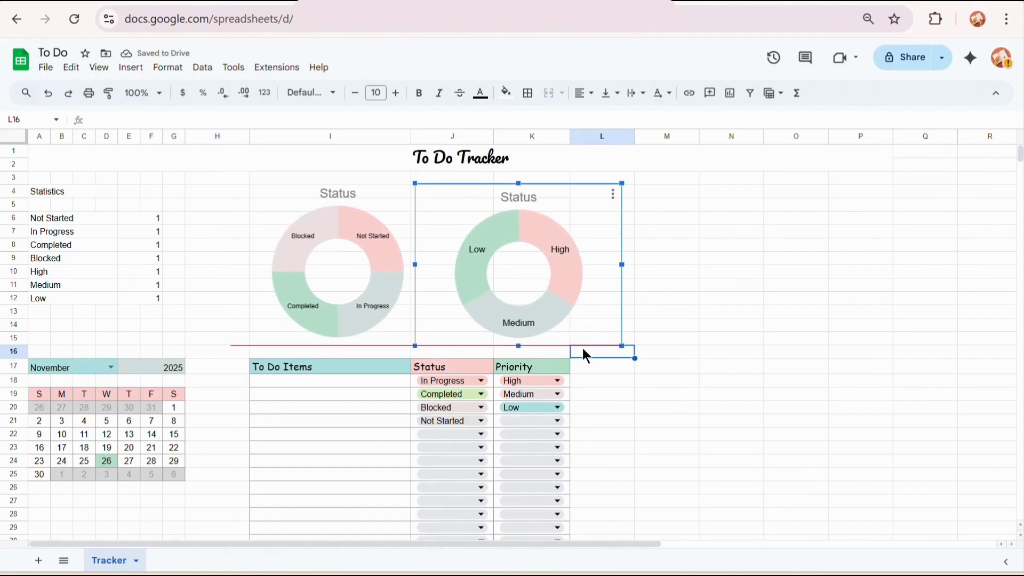
click(668, 314)
Change the title of the High, Medium and Low chart to "Priority".
double_click(521, 202)
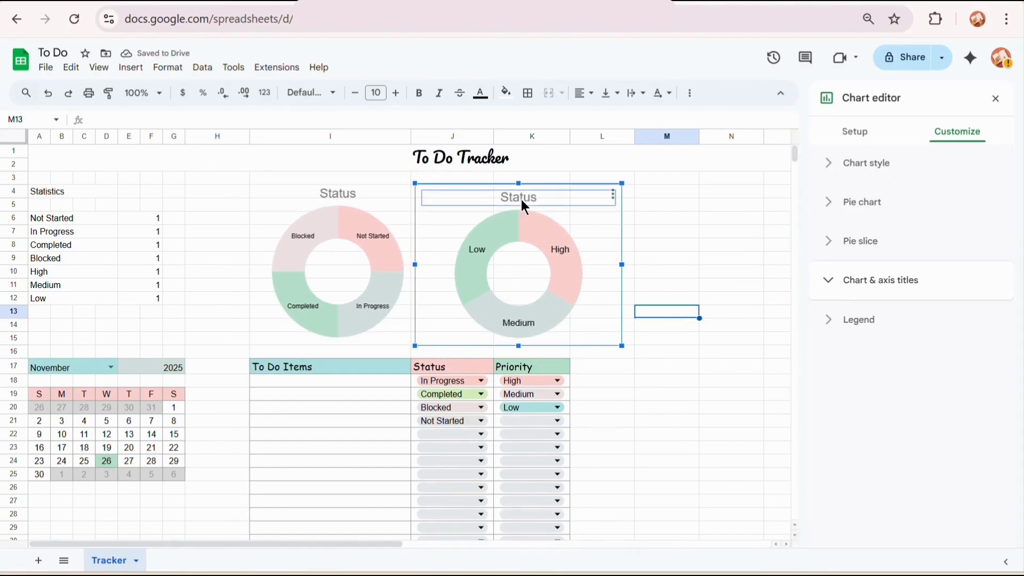
drag(888, 379, 735, 355)
key(BackSpace)
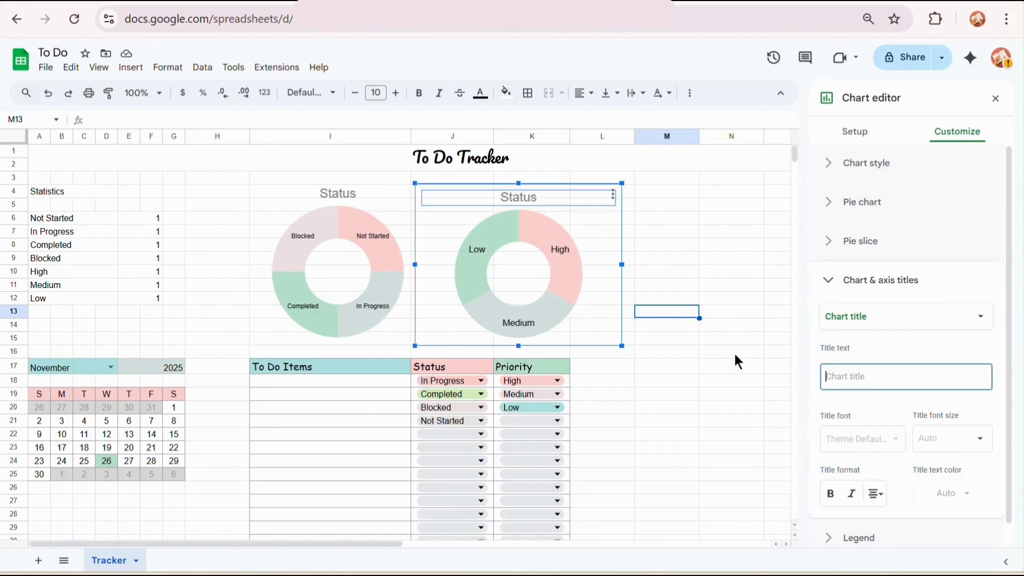
text(Priority)
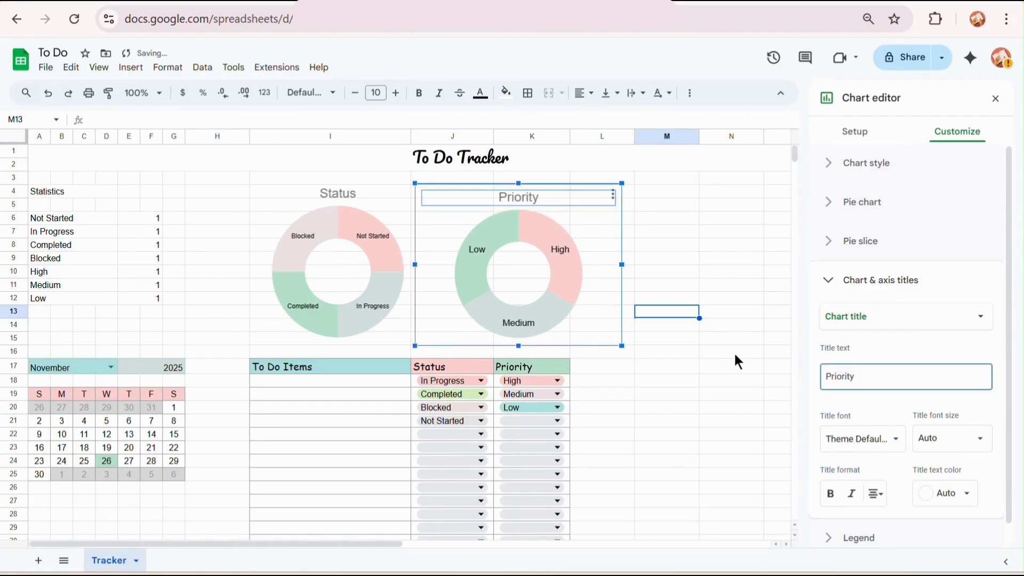
click(628, 371)
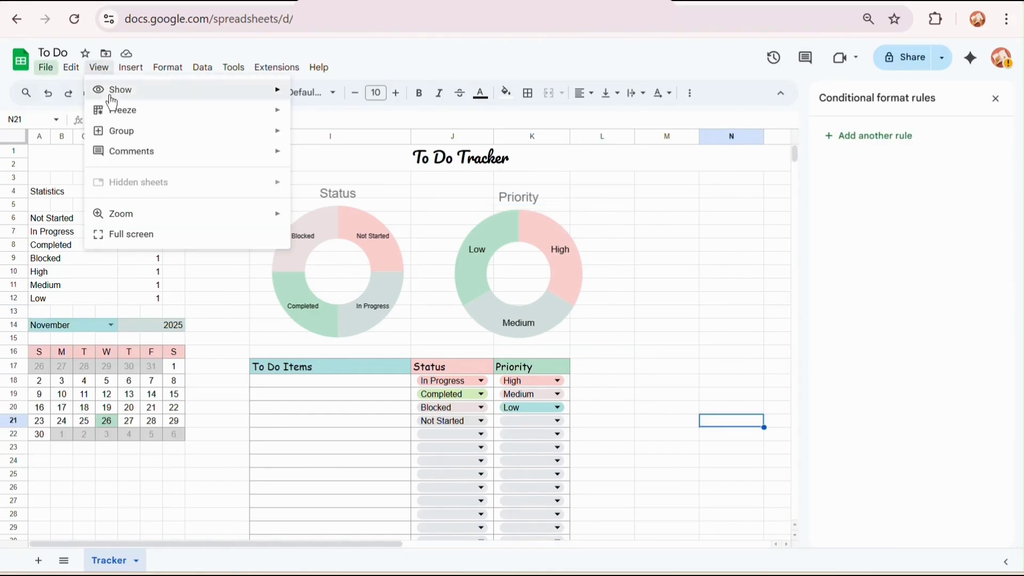
Hide the sheet's gridlines.
mouse_move(113, 89)
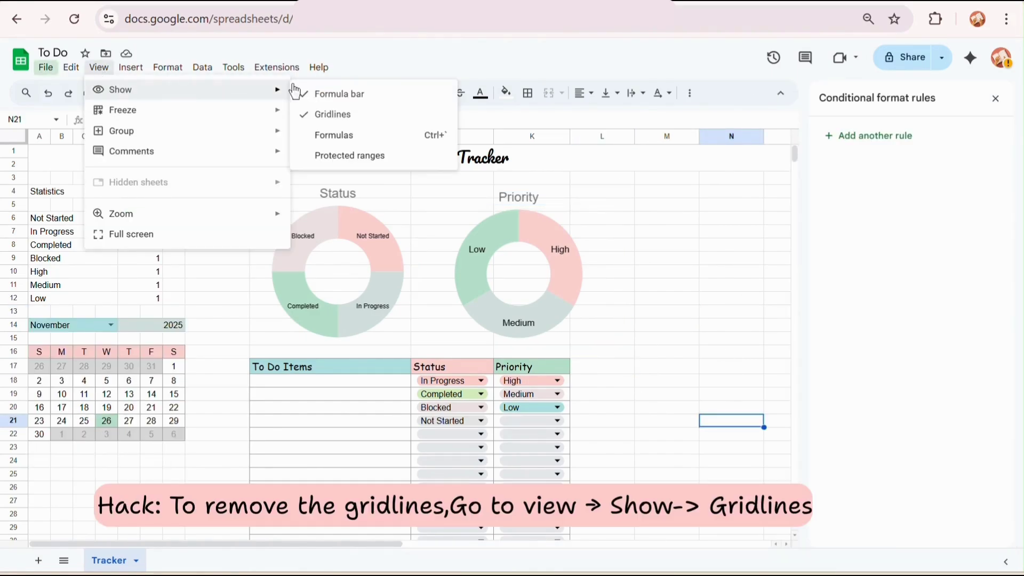
click(350, 116)
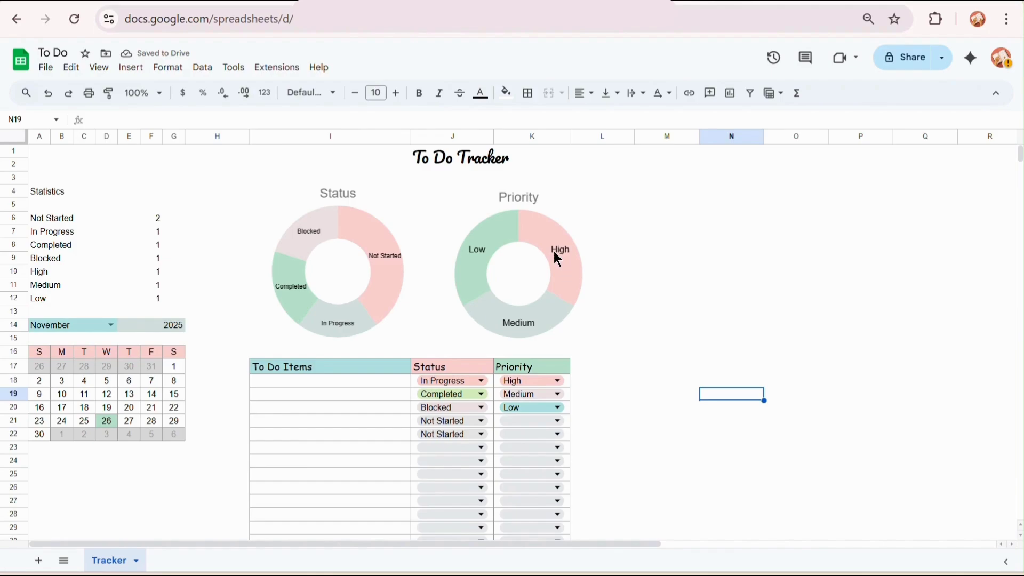
Set the font size of the High, Low and Medium labels in the Priority chart to 10.
double_click(555, 250)
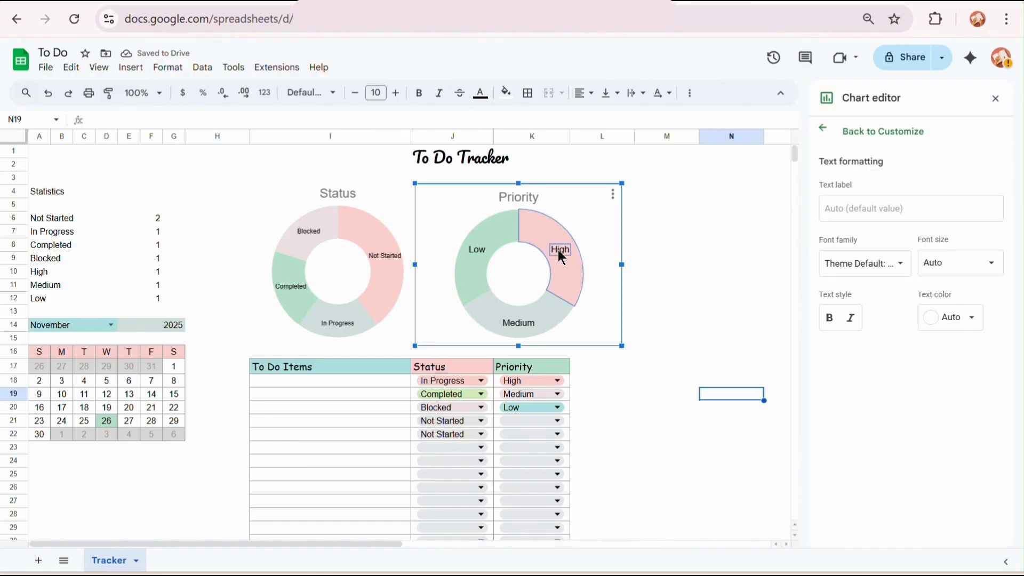
click(960, 262)
click(949, 312)
click(491, 248)
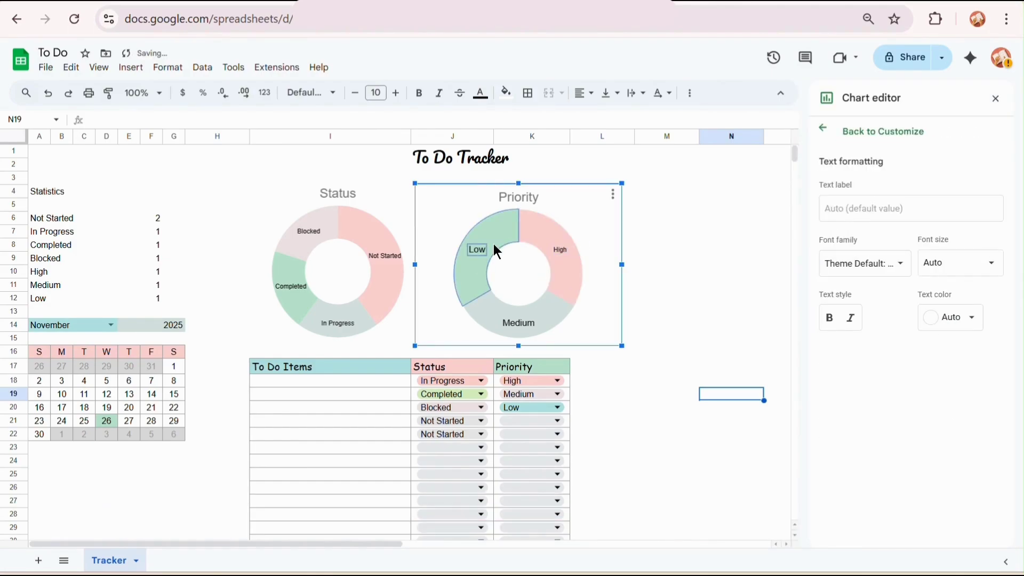
click(960, 263)
click(948, 312)
click(519, 323)
click(960, 262)
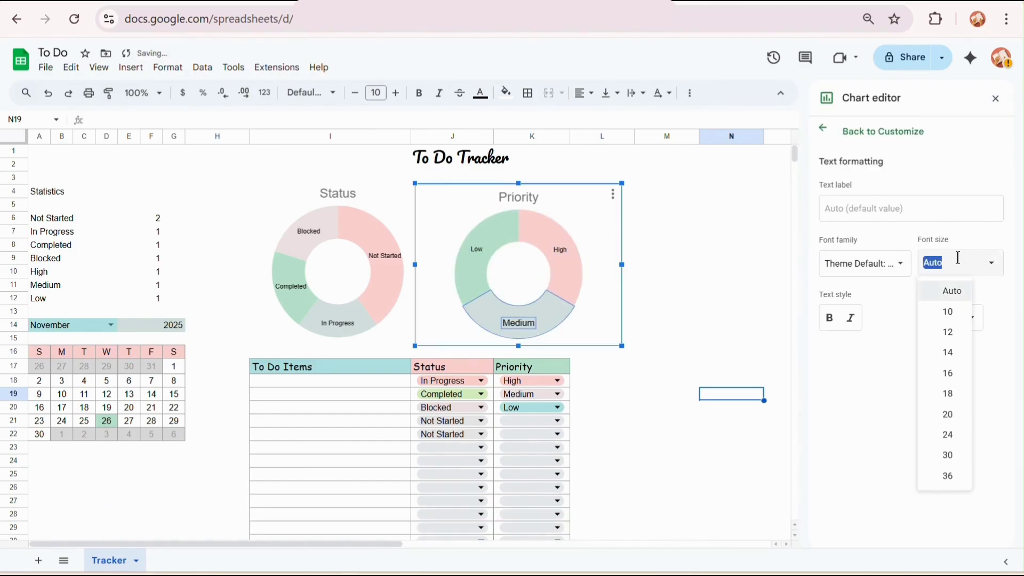
click(948, 312)
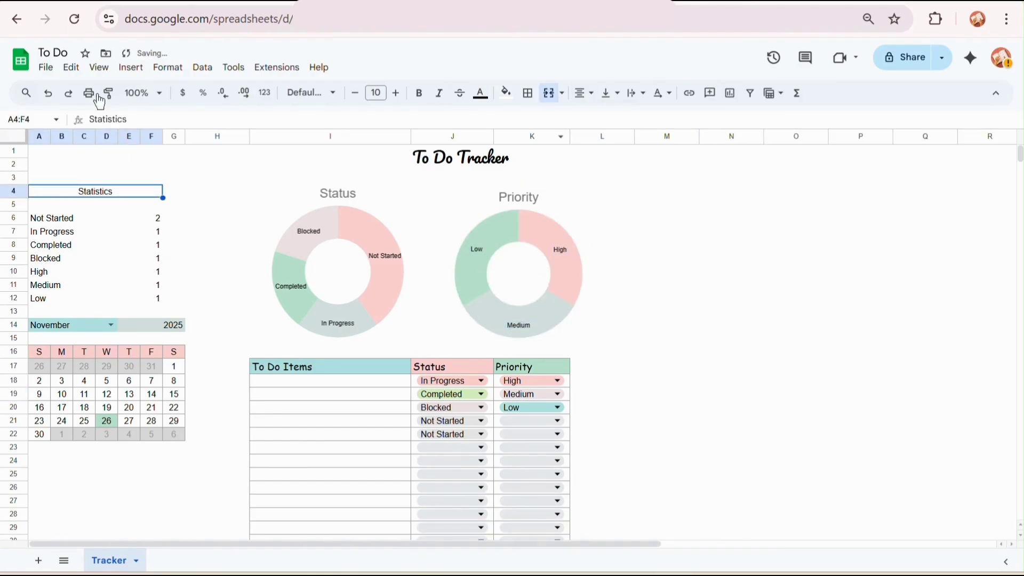
Fill the Statistics heading with the custom light pink and the Not Started label with the custom light green.
click(506, 93)
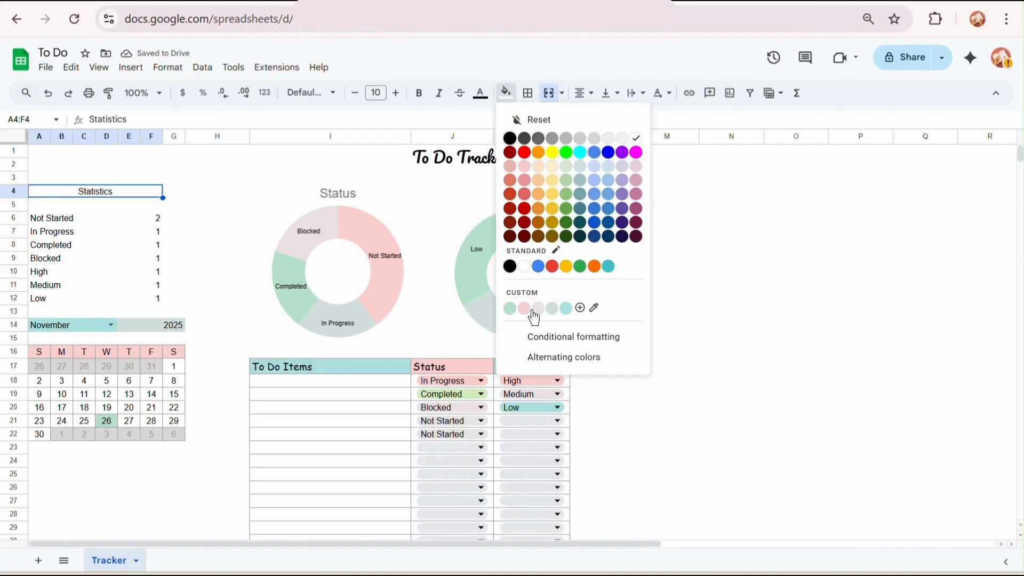
click(530, 308)
click(42, 220)
click(507, 95)
click(515, 308)
Fill the In Progress label in the statistics with light grey and the Completed label with light green.
click(48, 232)
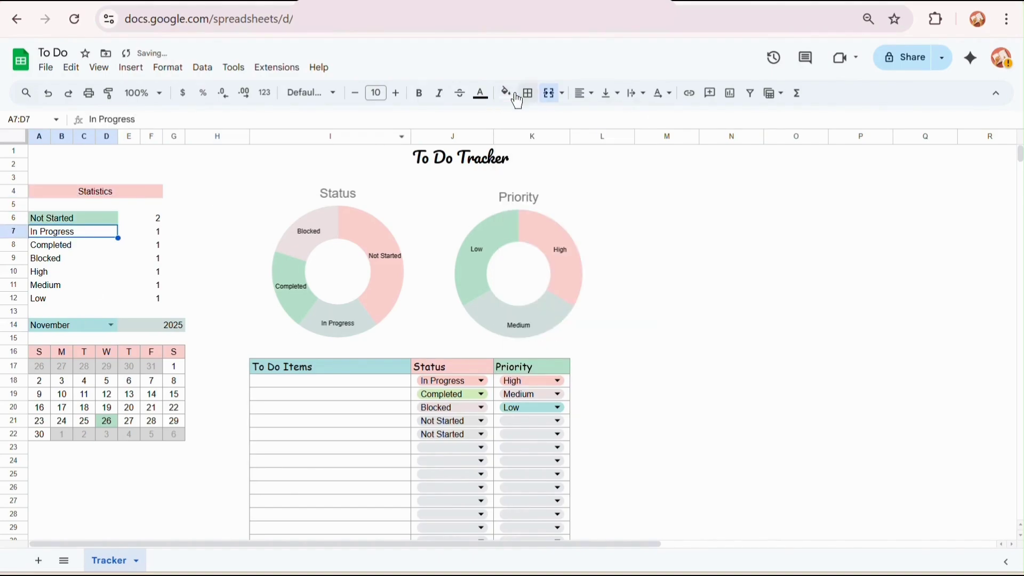
click(508, 95)
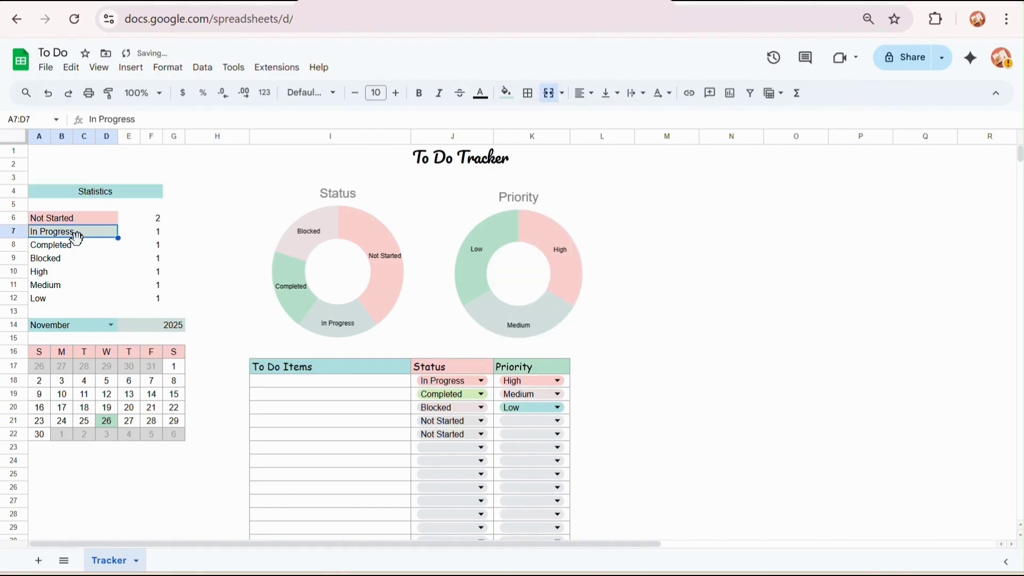
click(64, 245)
click(506, 92)
click(545, 307)
Fill the Blocked label in the statistics with light mauve and the High label with light pink.
click(53, 258)
click(506, 93)
click(560, 308)
click(46, 272)
click(506, 93)
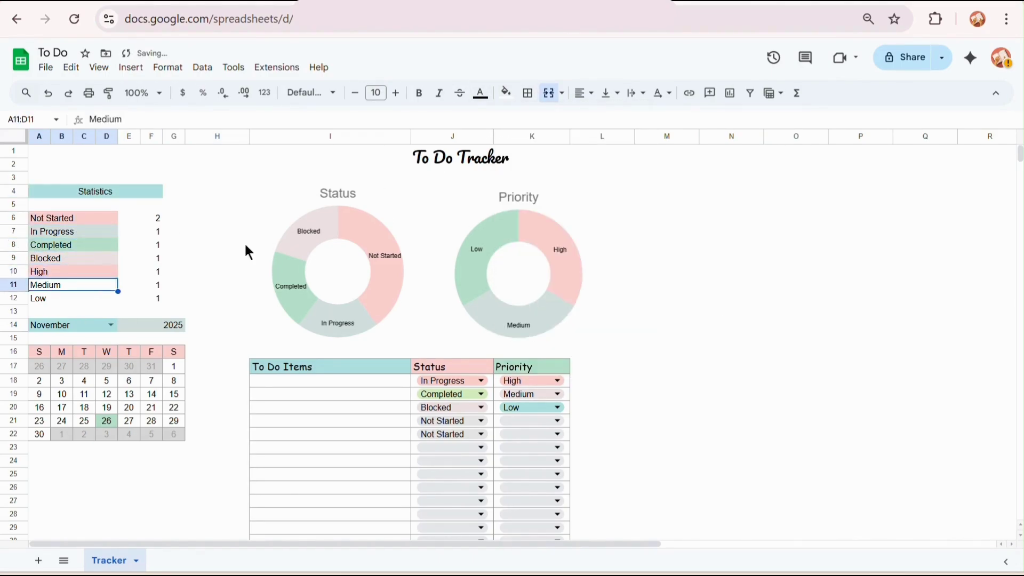
Fill the Medium label in the statistics with light grey and the Low label with light green.
click(53, 298)
click(506, 93)
click(545, 308)
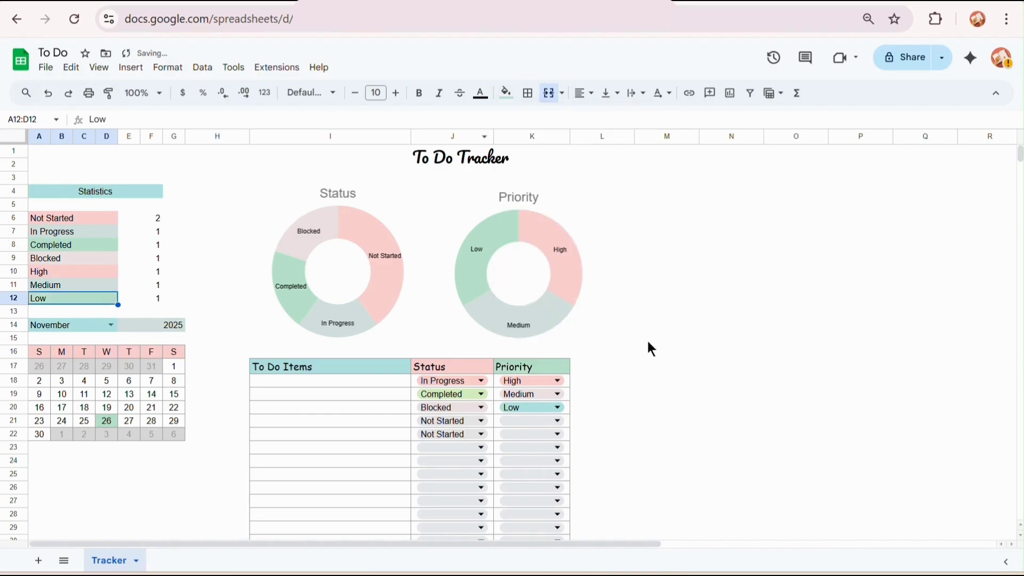
Add borders around all cells of the statistics range A6:F12.
click(732, 352)
drag(61, 220, 153, 298)
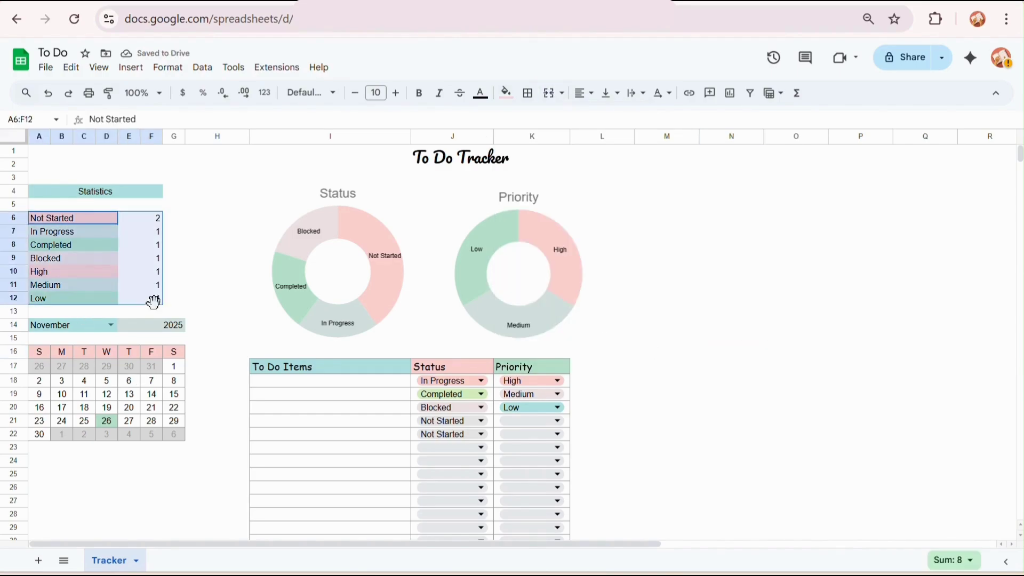
click(528, 93)
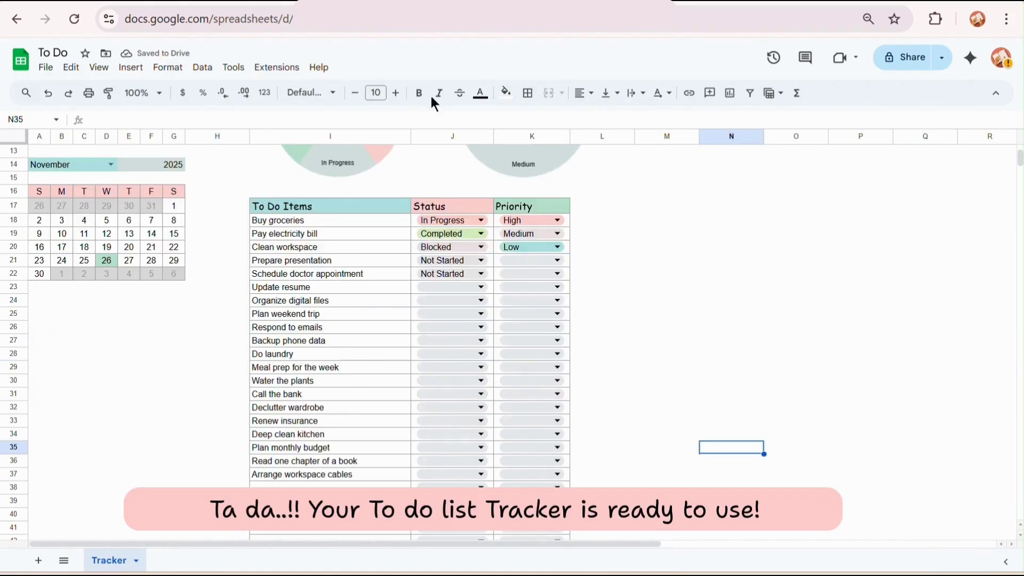
Set the status of "Schedule doctor appointment" to In Progress and the priority of "Prepare presentation" to High.
scroll(501, 378, up, 5)
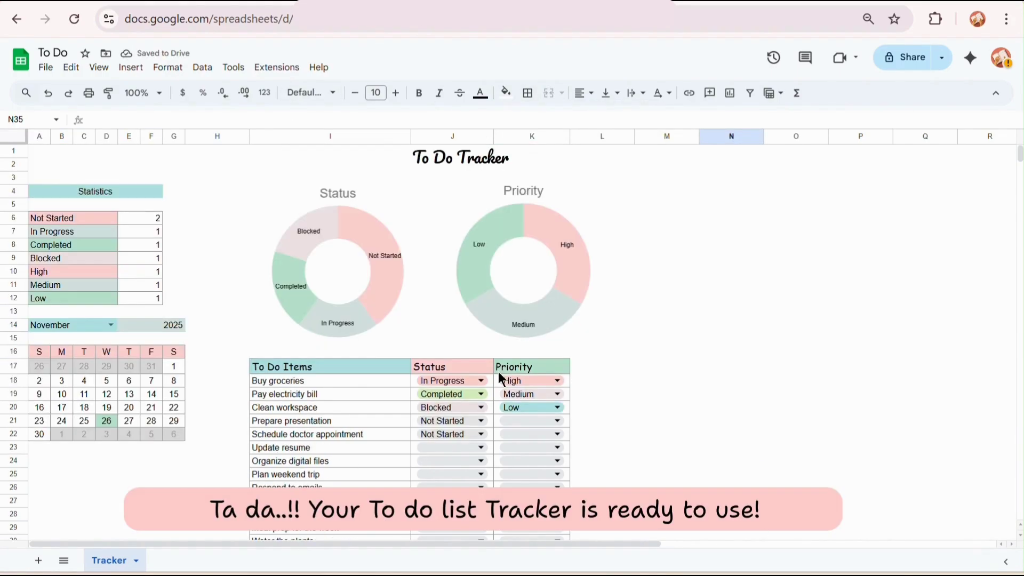
click(469, 438)
click(469, 471)
click(530, 421)
click(507, 438)
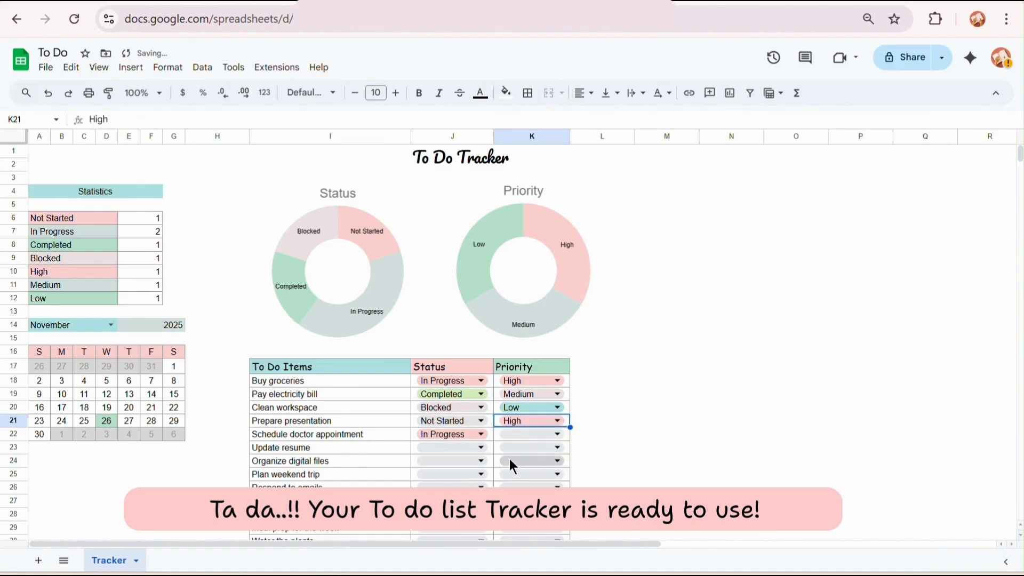
Set the status of "Update resume" and "Organize digital files" to Completed.
click(469, 448)
click(451, 505)
click(454, 462)
click(457, 425)
Set the priority to High for "Update resume" and "Respond to emails", and to Low for "Organize digital files" and "Plan weekend trip".
click(509, 461)
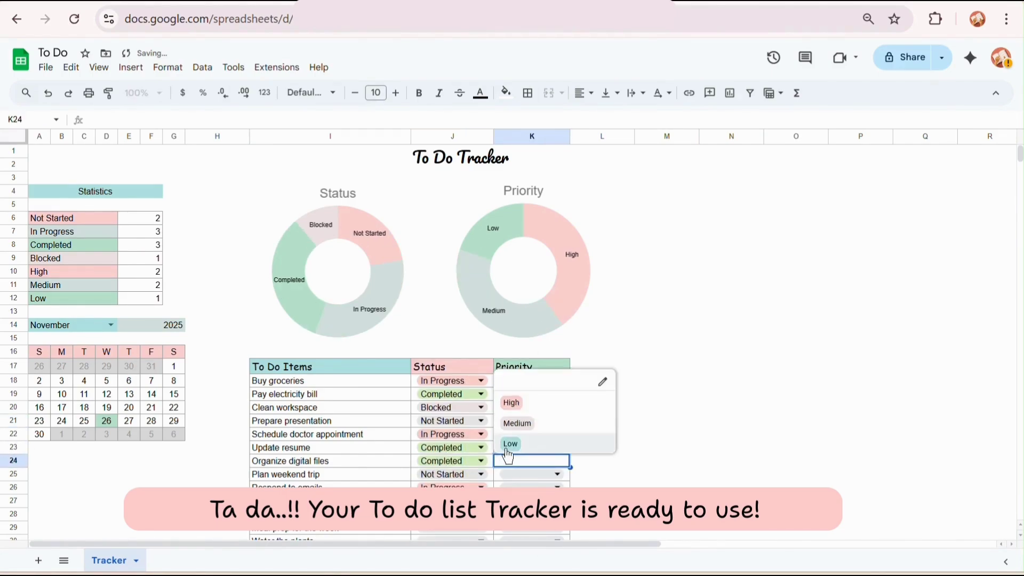
click(507, 446)
click(522, 449)
click(517, 465)
click(528, 474)
click(513, 457)
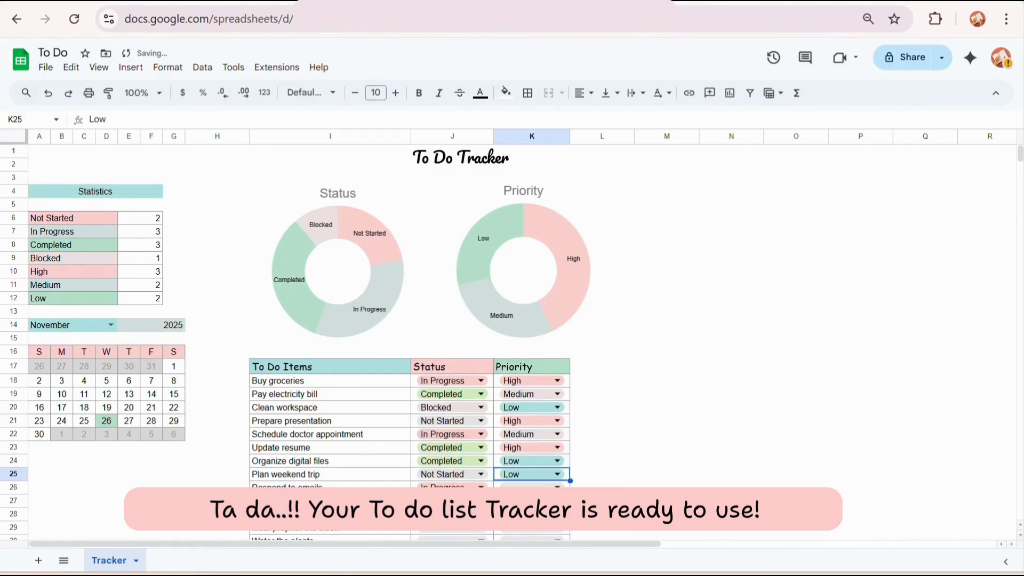
click(526, 490)
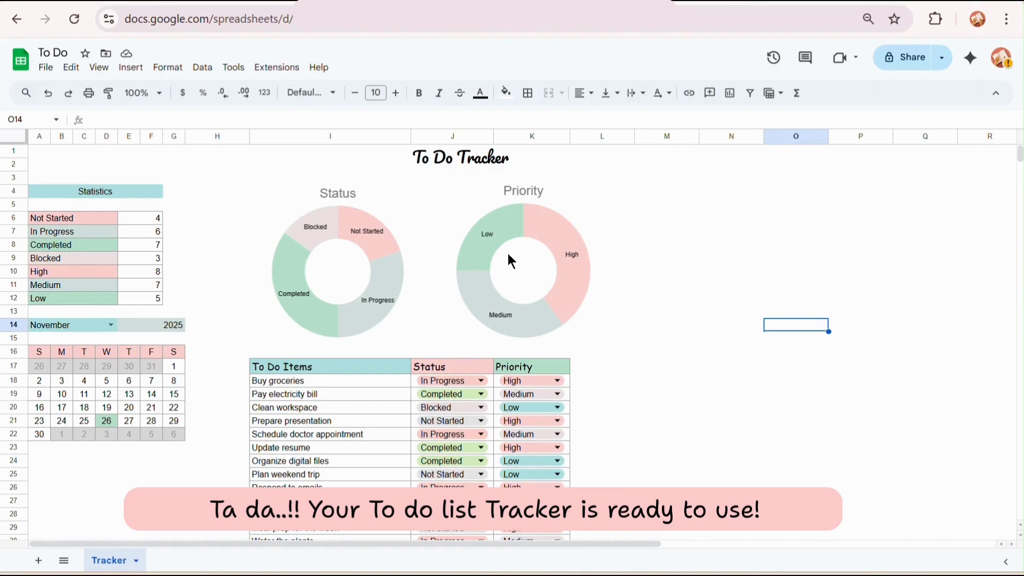
Recolor the Priority chart's Low slice light teal and its Medium slice light mauve.
click(491, 229)
Switch the calendar's month to December.
click(88, 328)
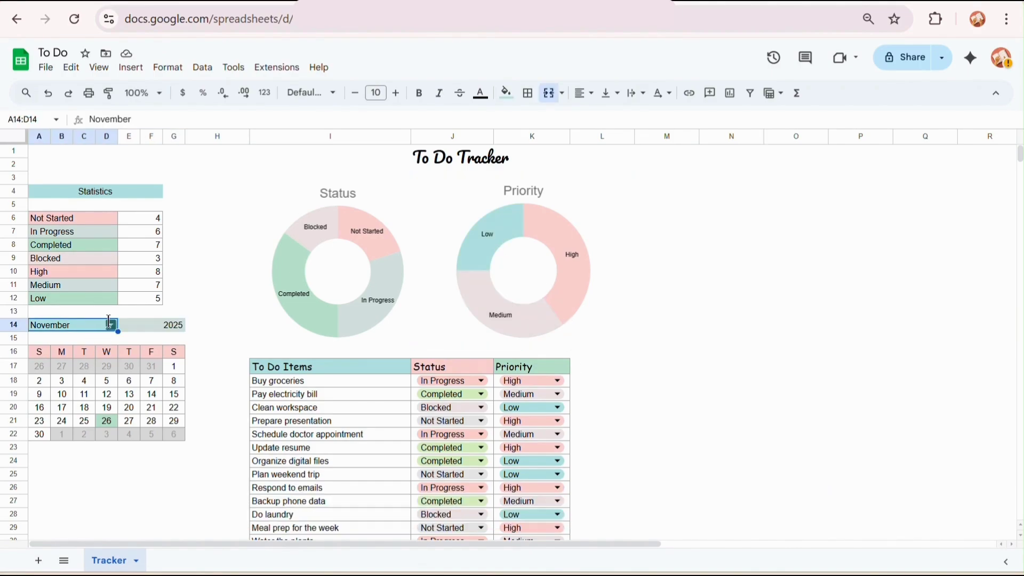
click(111, 324)
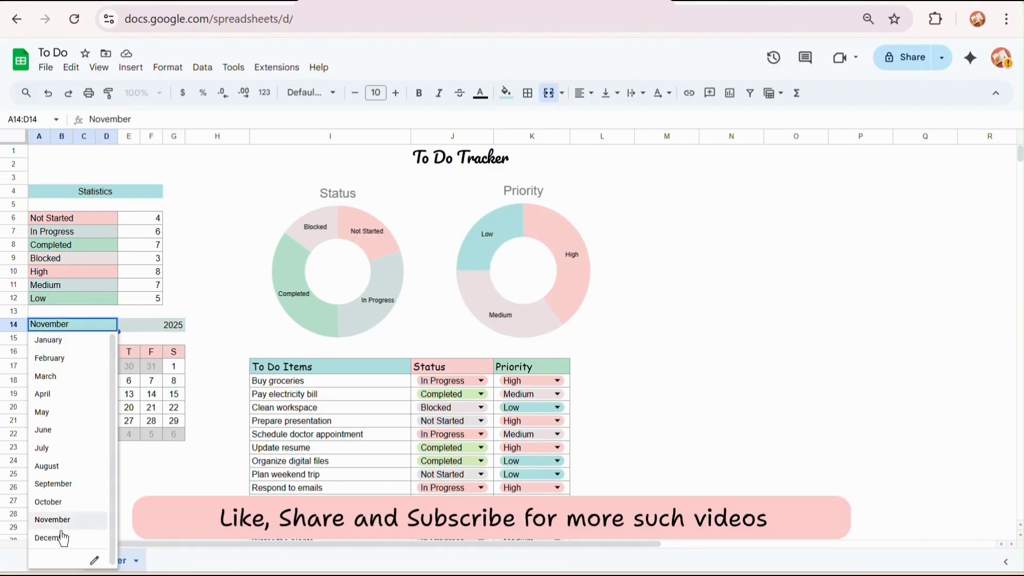
click(64, 536)
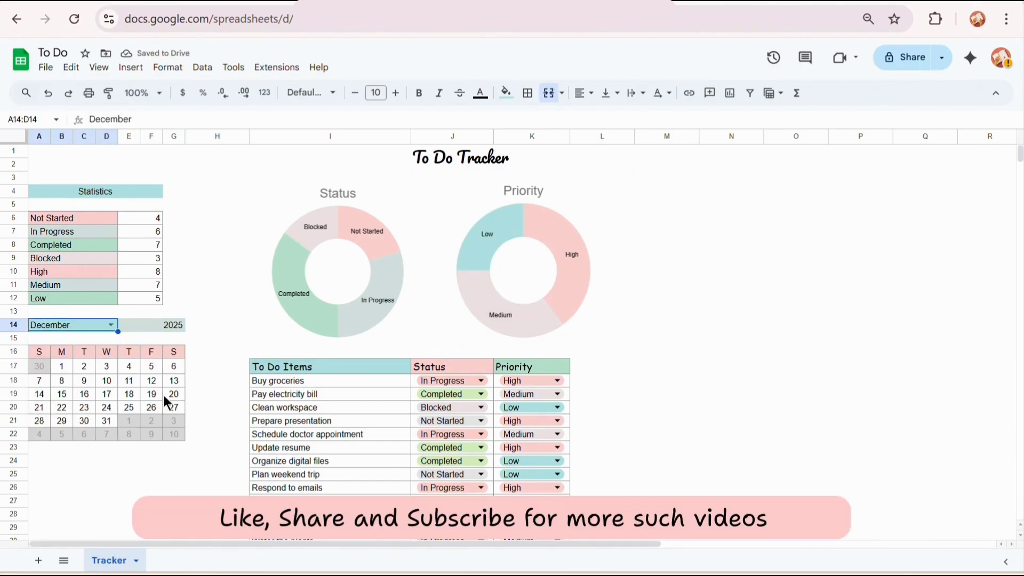